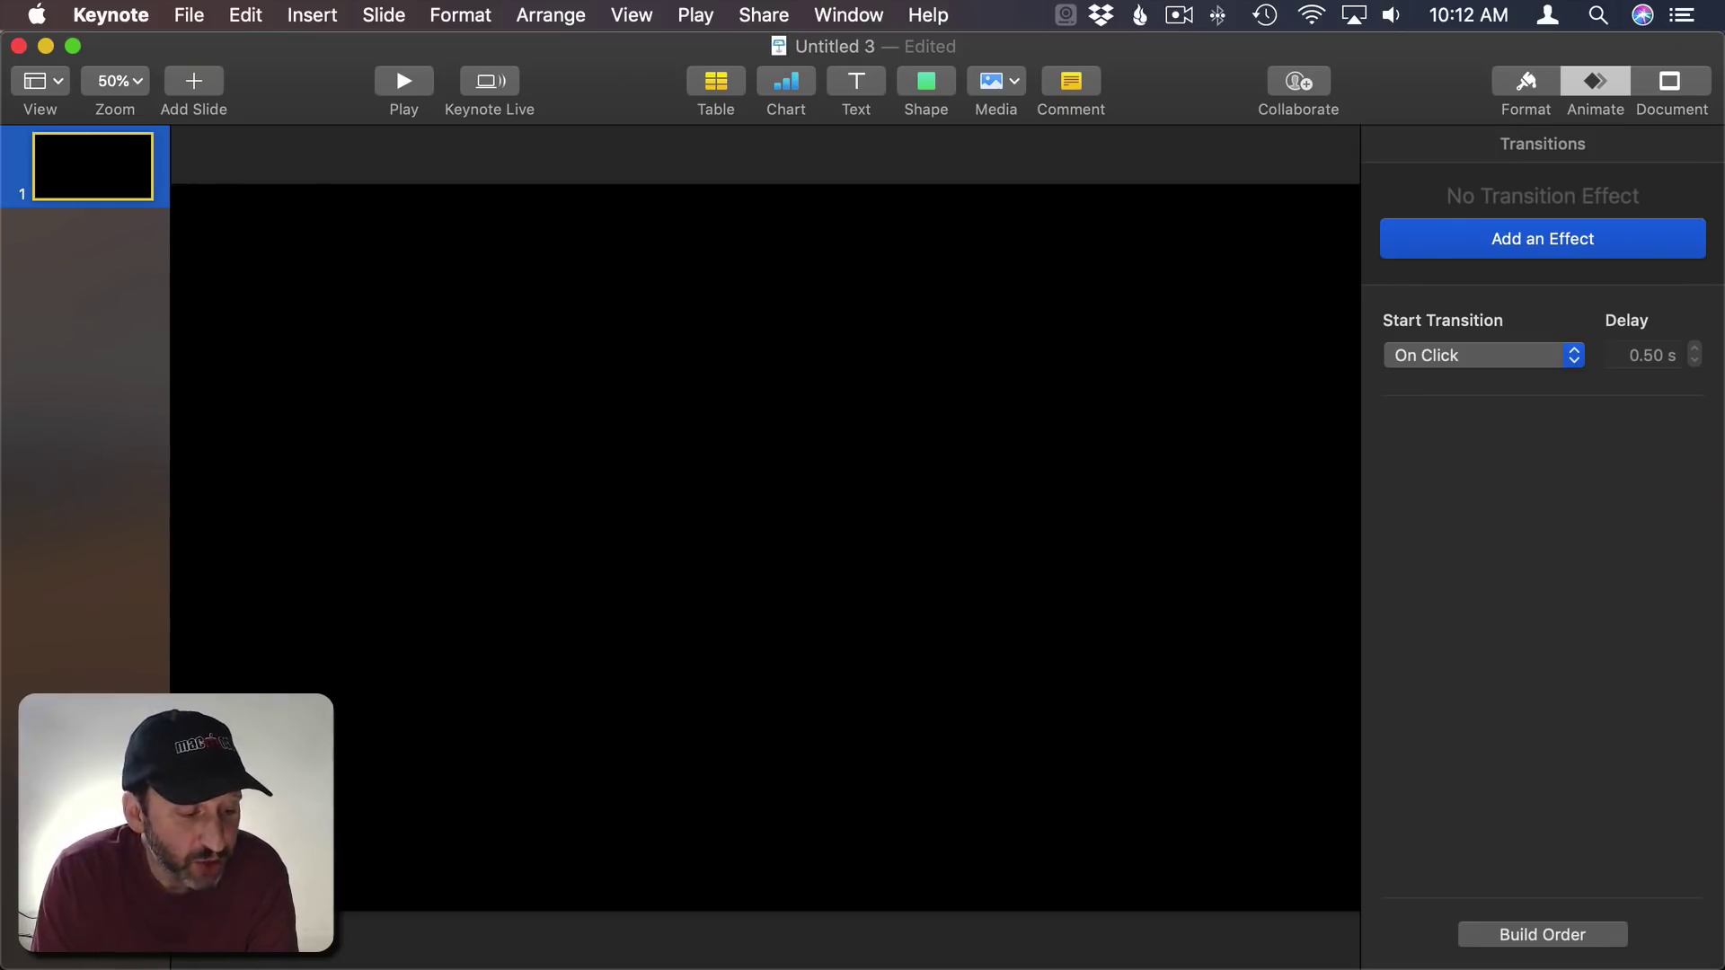
- Add the cottage photo and place a blue circle (about 202 pt) over its left window
{"action": "left_click_drag", "start_coordinate": [1164, 588], "coordinate": [748, 516]}
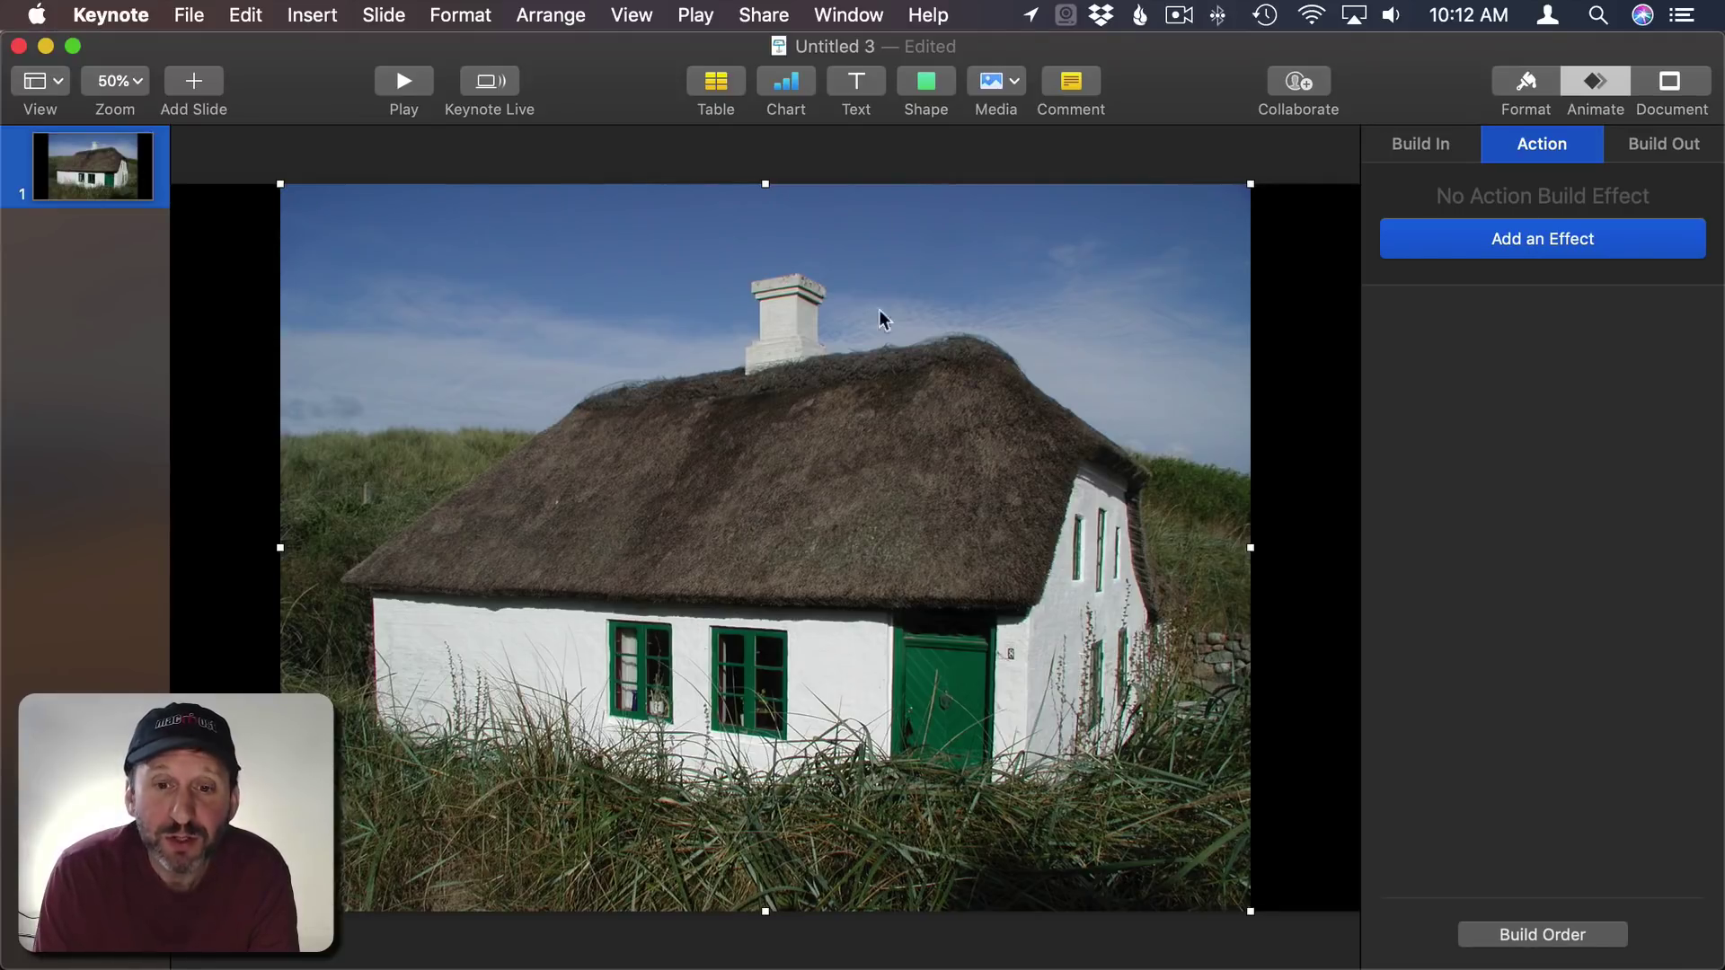
{"action": "left_click", "coordinate": [930, 83]}
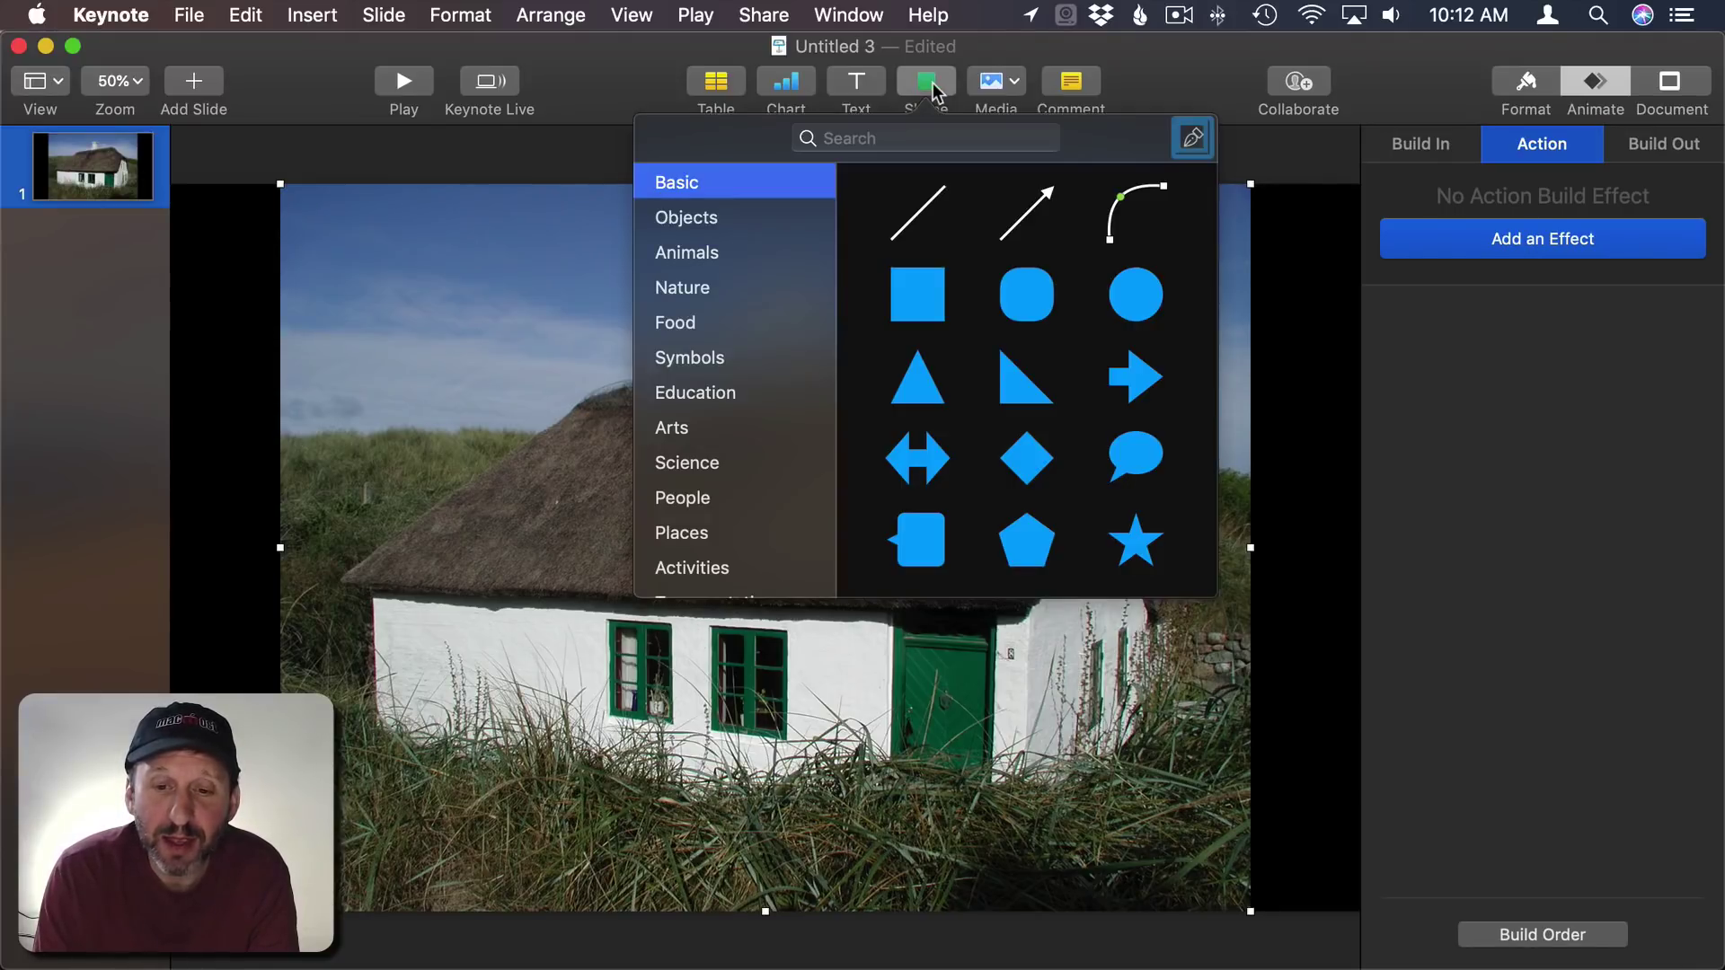
{"action": "left_click", "coordinate": [1136, 294]}
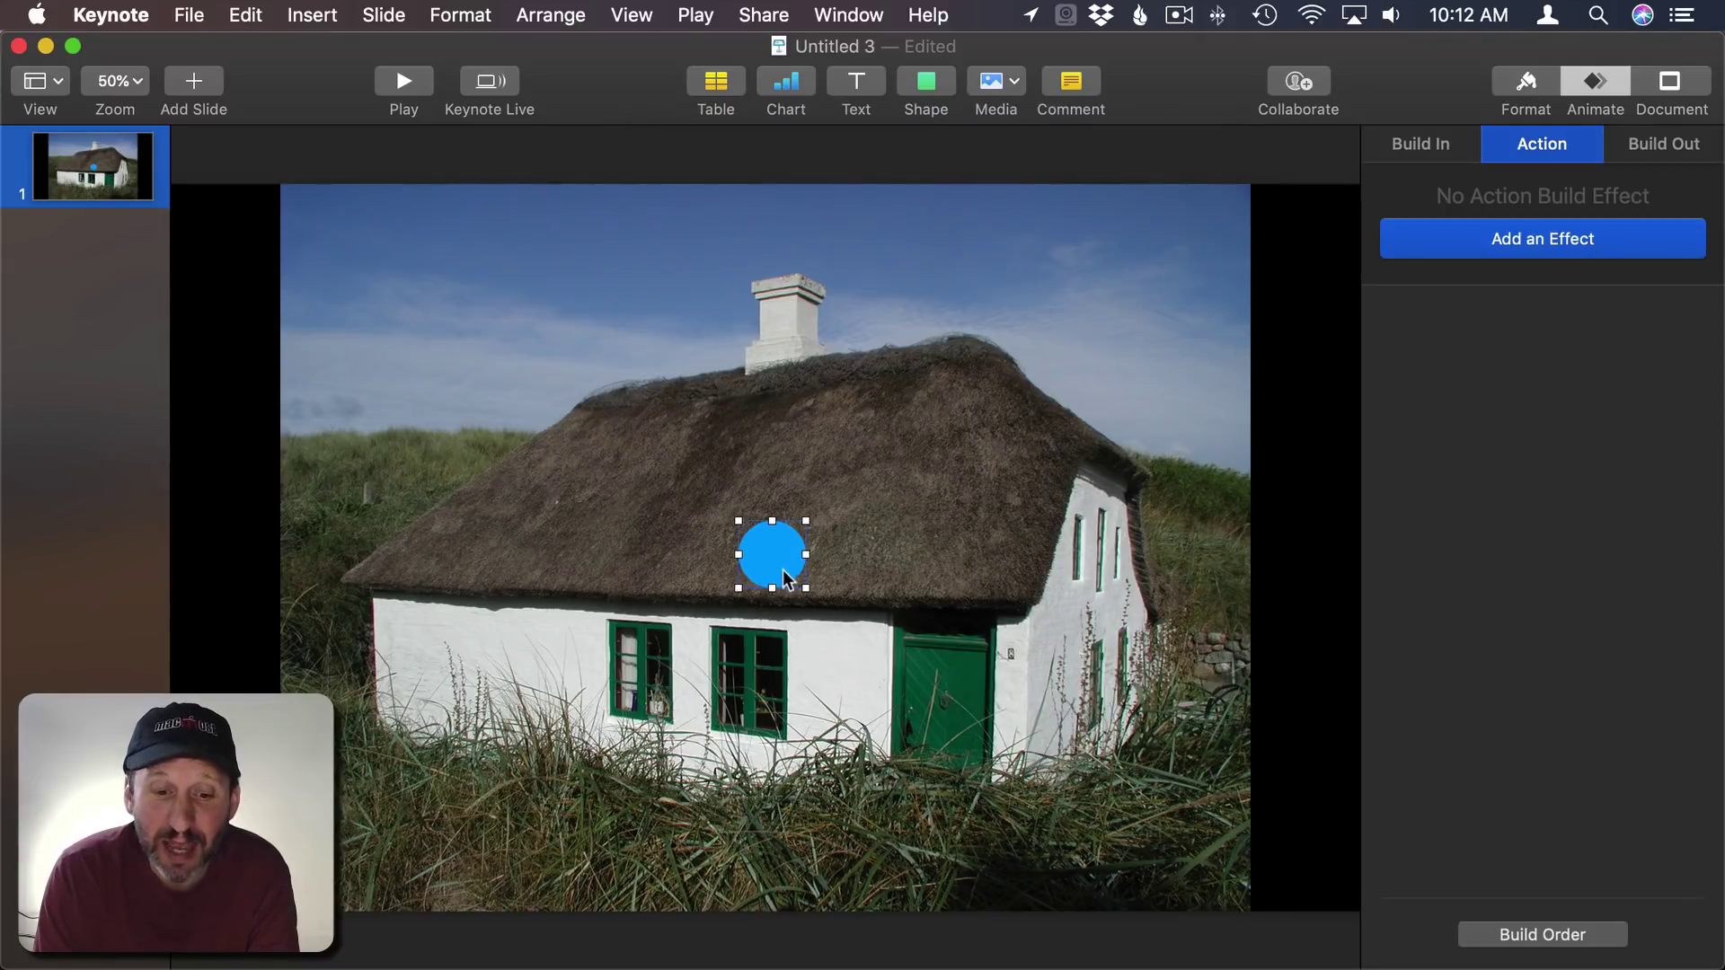
{"action": "left_click_drag", "start_coordinate": [783, 575], "coordinate": [733, 759]}
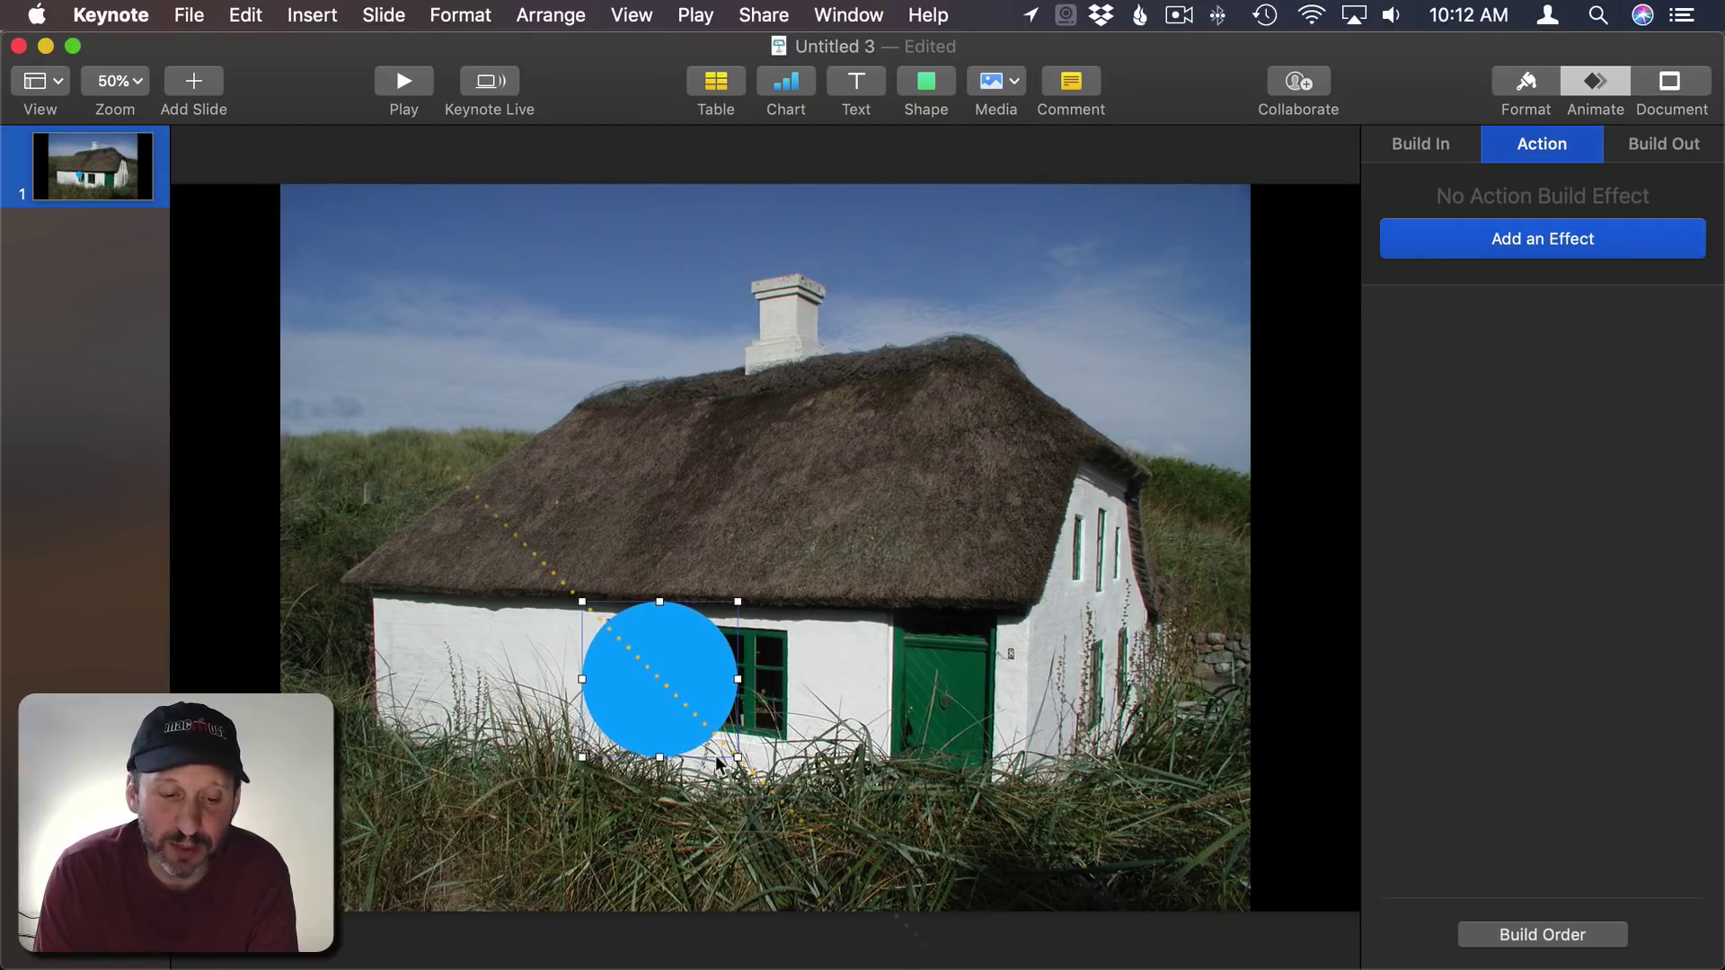
{"action": "left_click_drag", "start_coordinate": [672, 687], "coordinate": [638, 687]}
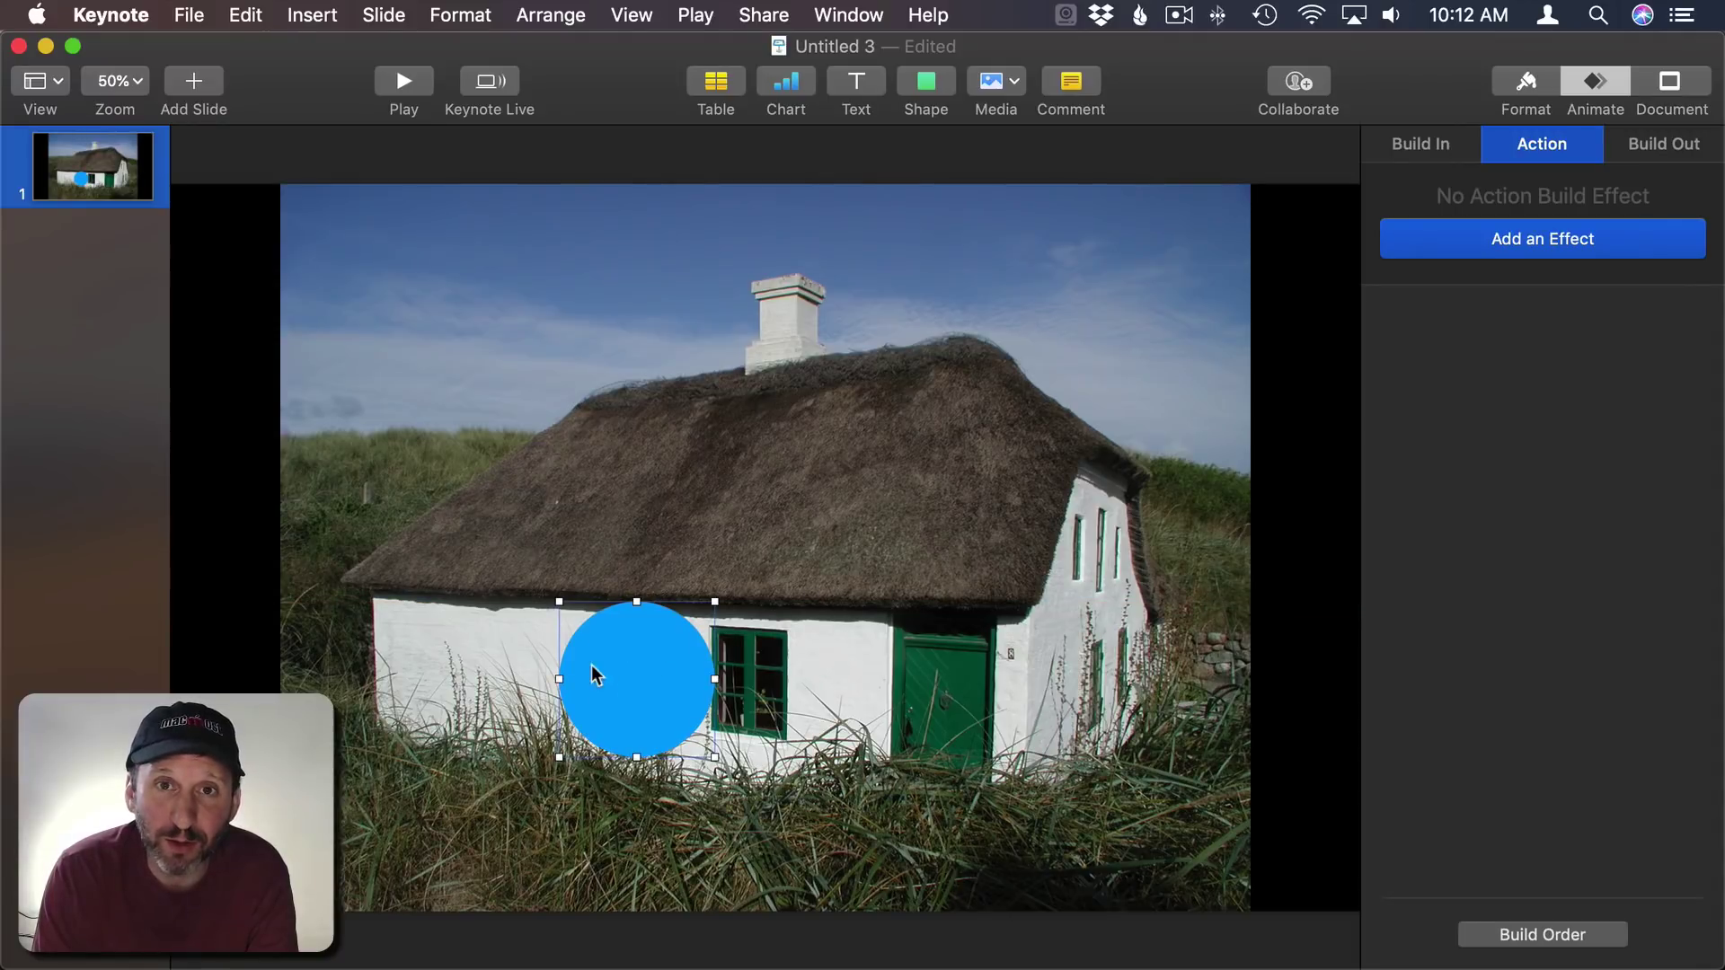
- Mask the circle with the cottage photo JPG, aligned so the left window shows inside it
{"action": "left_click_drag", "start_coordinate": [0, 691], "coordinate": [638, 672]}
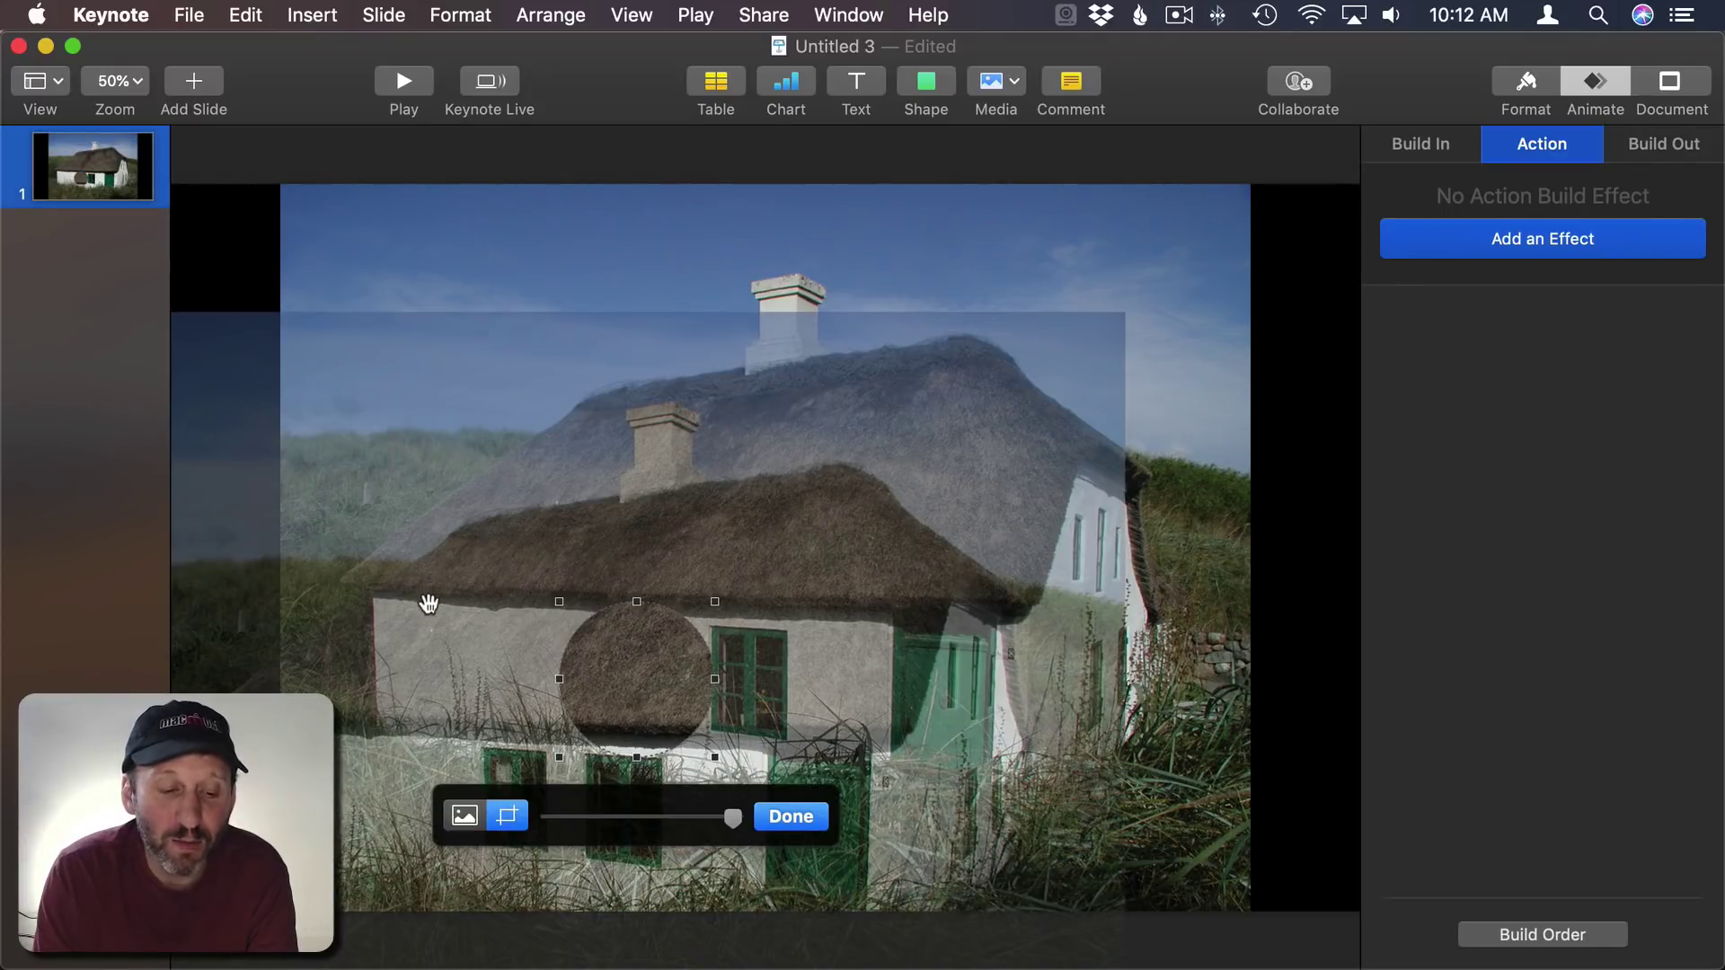
{"action": "left_click_drag", "start_coordinate": [426, 603], "coordinate": [387, 306]}
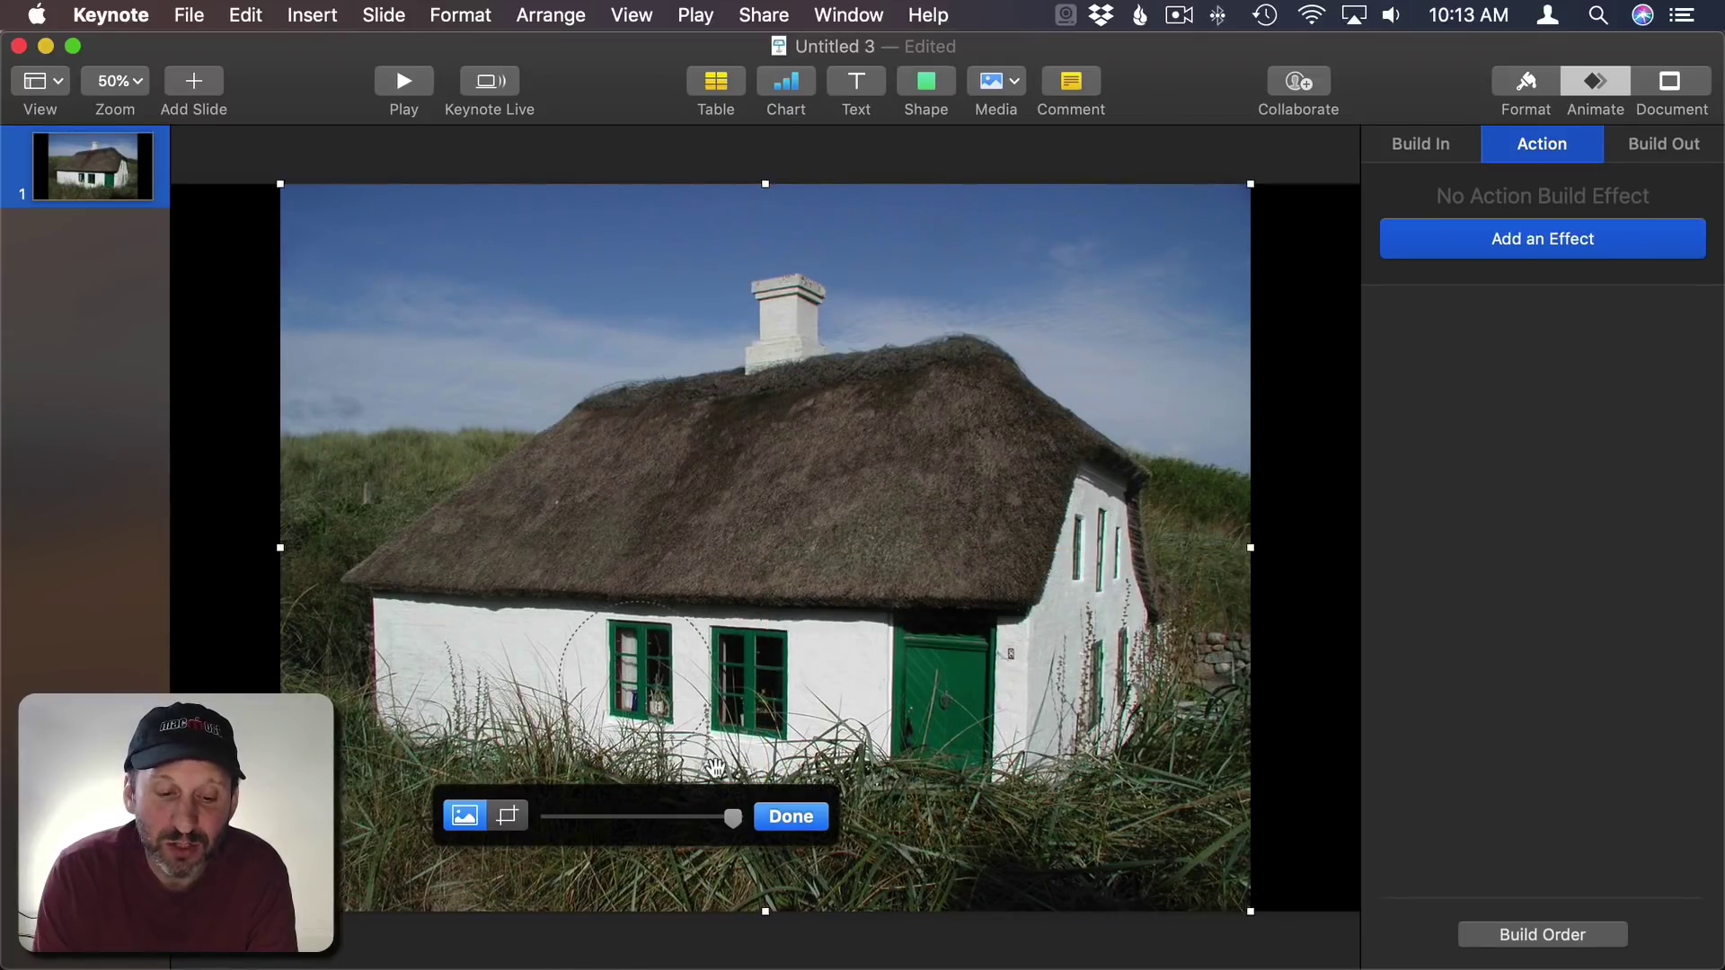
{"action": "left_click", "coordinate": [791, 816]}
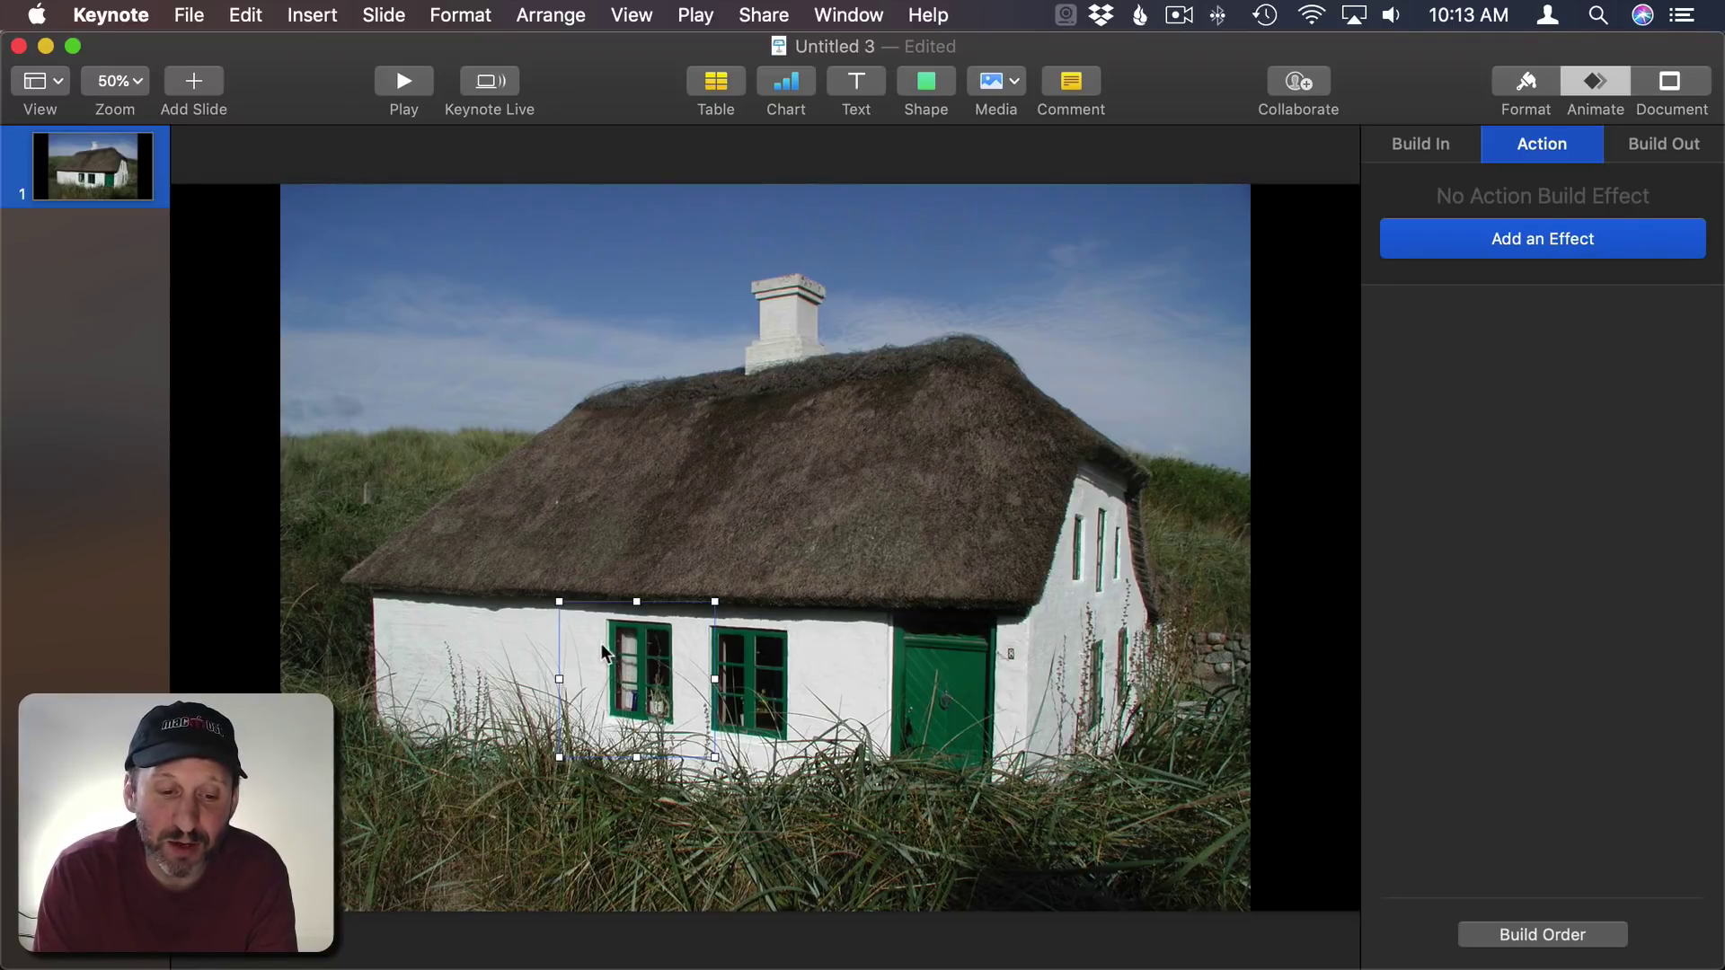
{"action": "mouse_move", "coordinate": [616, 672]}
{"action": "left_mouse_down"}
{"action": "mouse_move", "coordinate": [678, 672]}
{"action": "mouse_move", "coordinate": [899, 470]}
{"action": "mouse_move", "coordinate": [618, 649]}
{"action": "mouse_move", "coordinate": [629, 671]}
{"action": "left_mouse_up"}
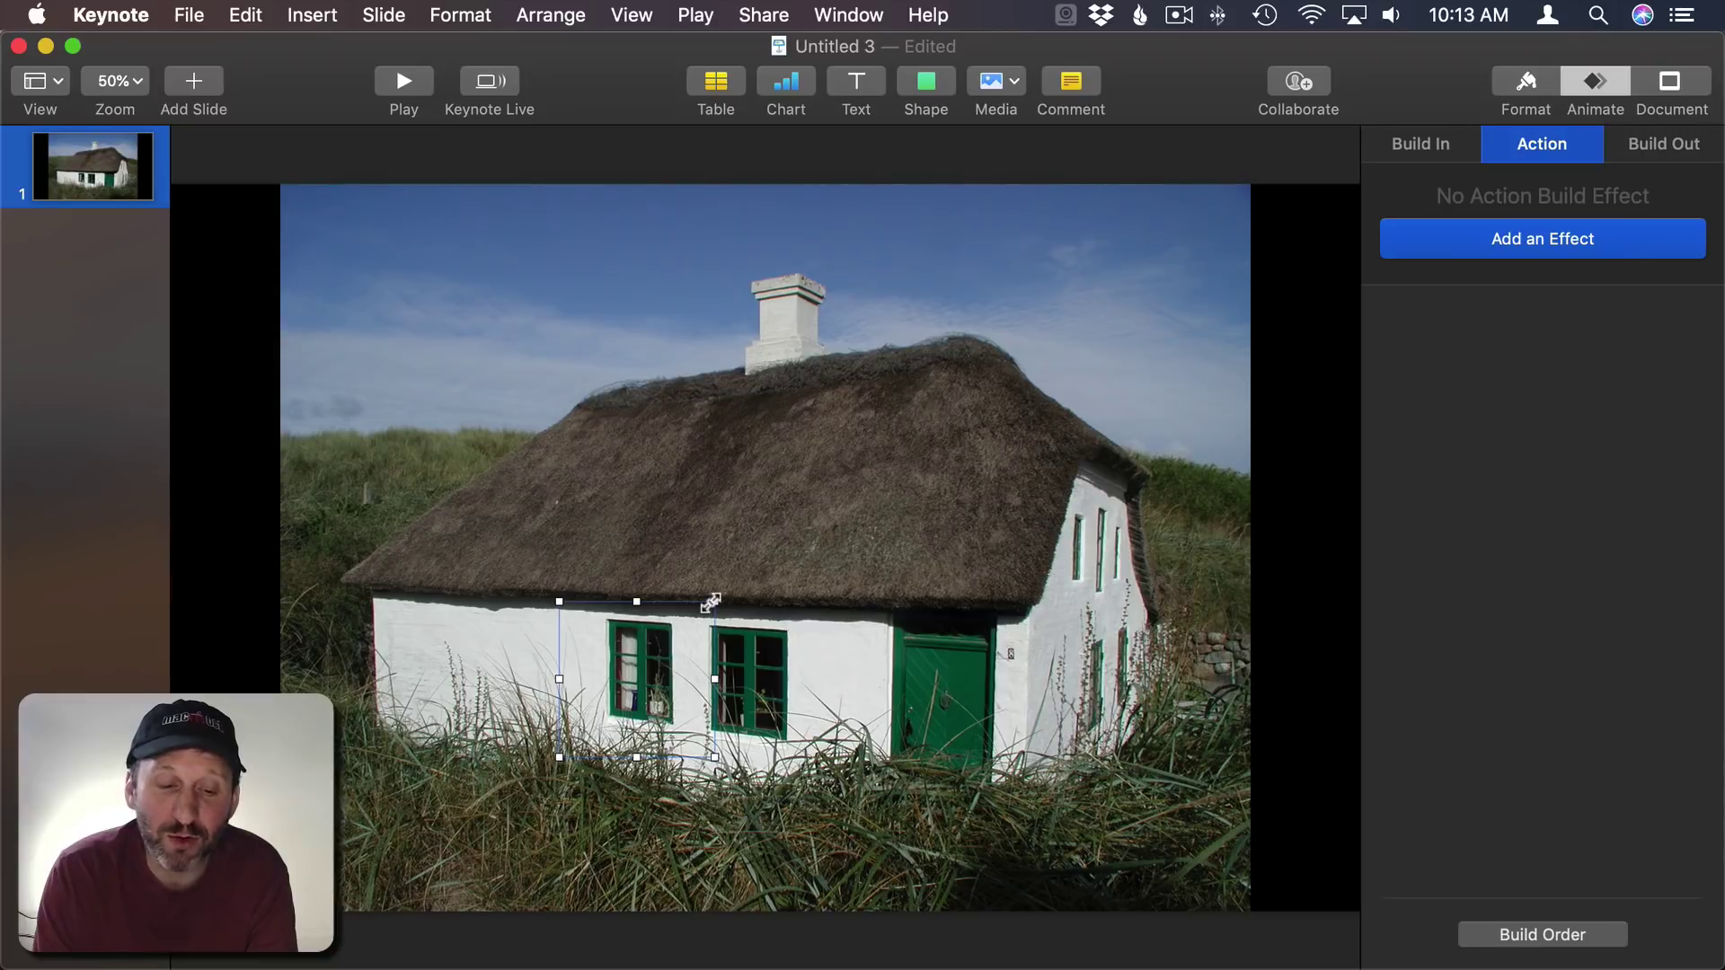
{"action": "left_click_drag", "start_coordinate": [711, 603], "coordinate": [997, 305]}
{"action": "left_click_drag", "start_coordinate": [814, 523], "coordinate": [1059, 463]}
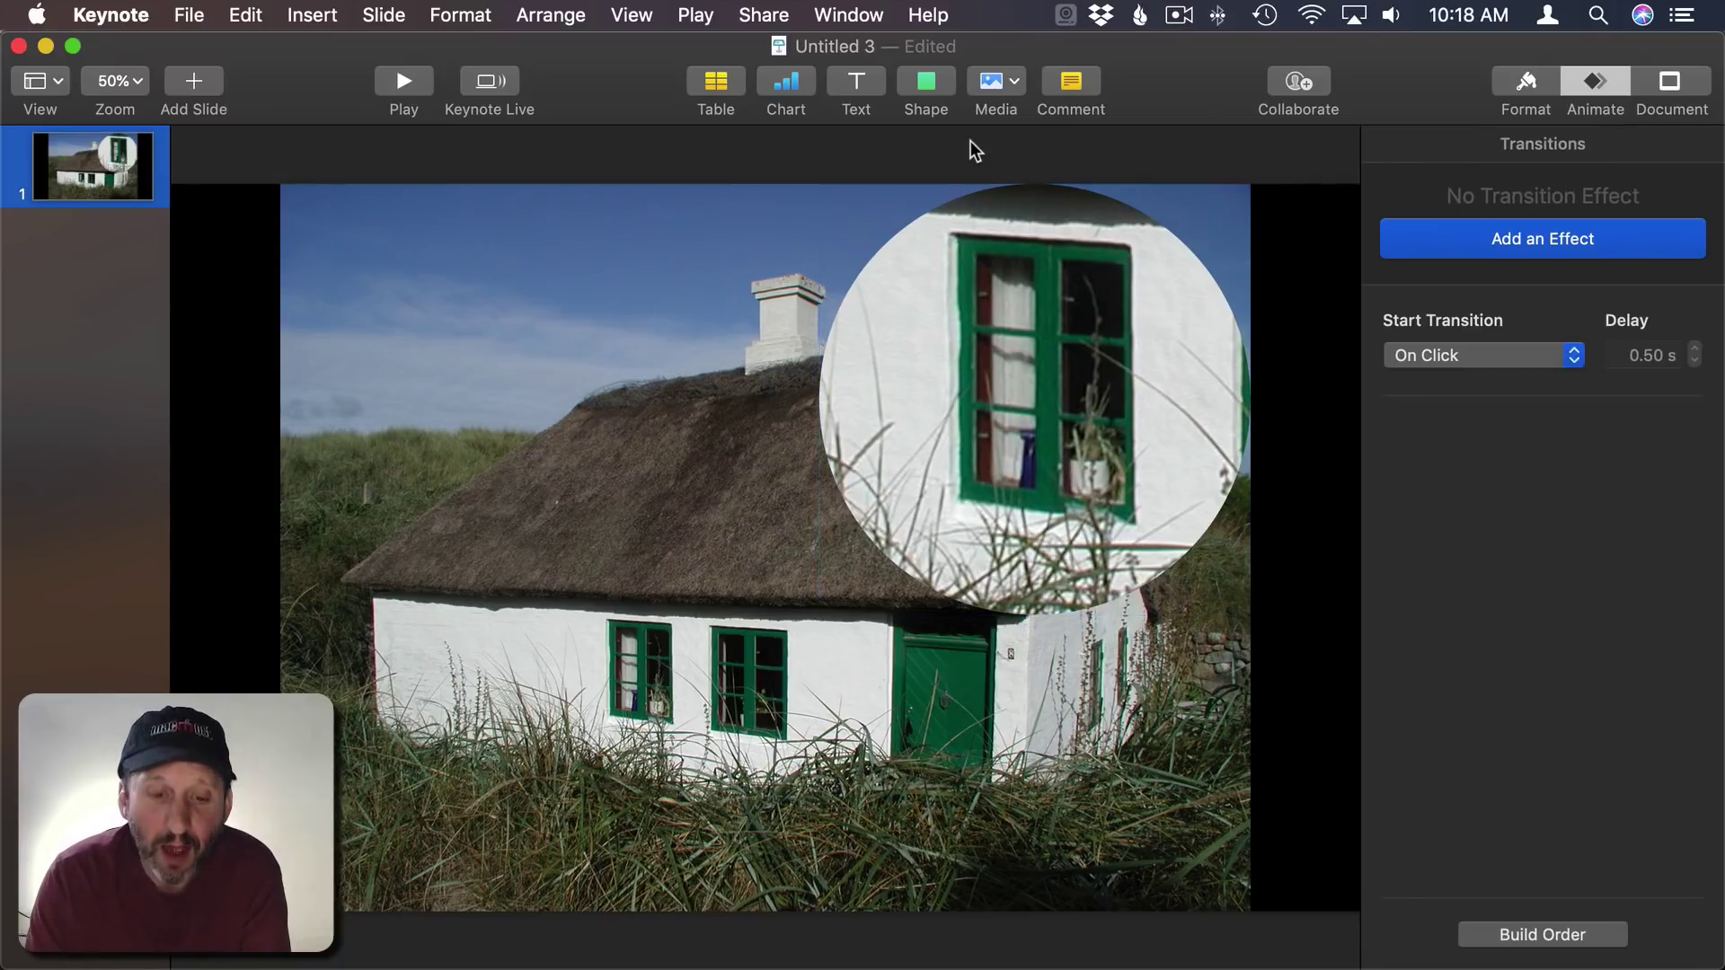
{"action": "key", "text": "super+z"}
{"action": "key", "text": "super+z"}
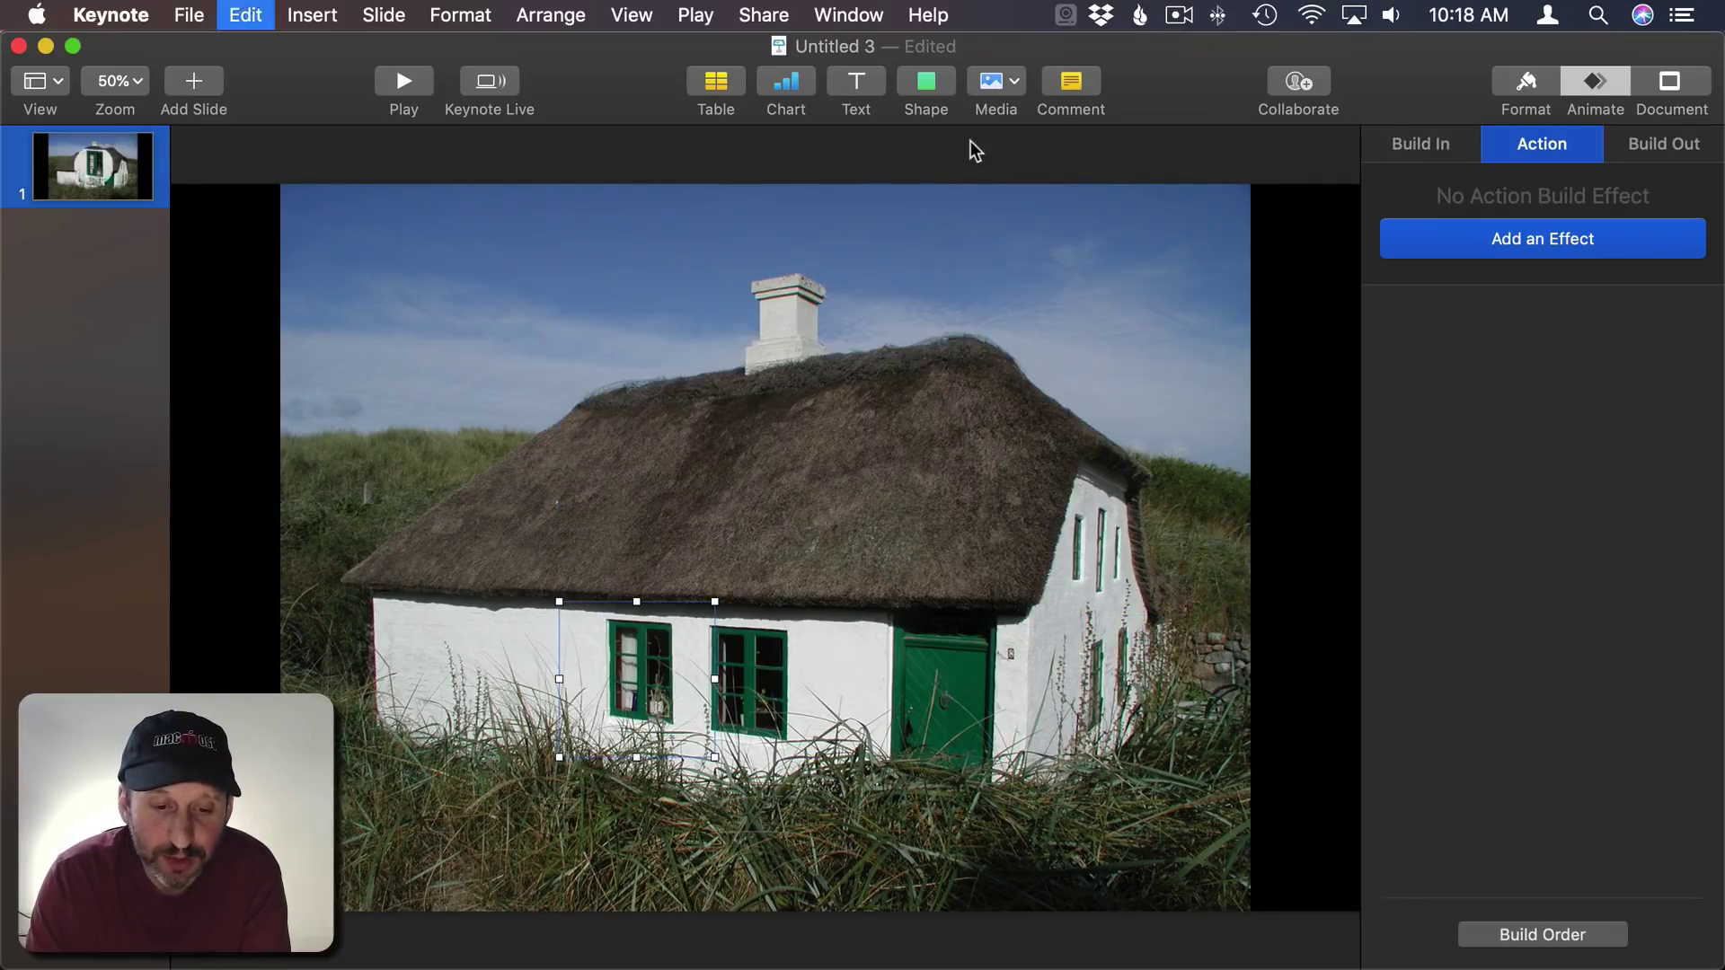
{"action": "scroll", "coordinate": [752, 629], "scroll_direction": "left", "scroll_amount": 2}
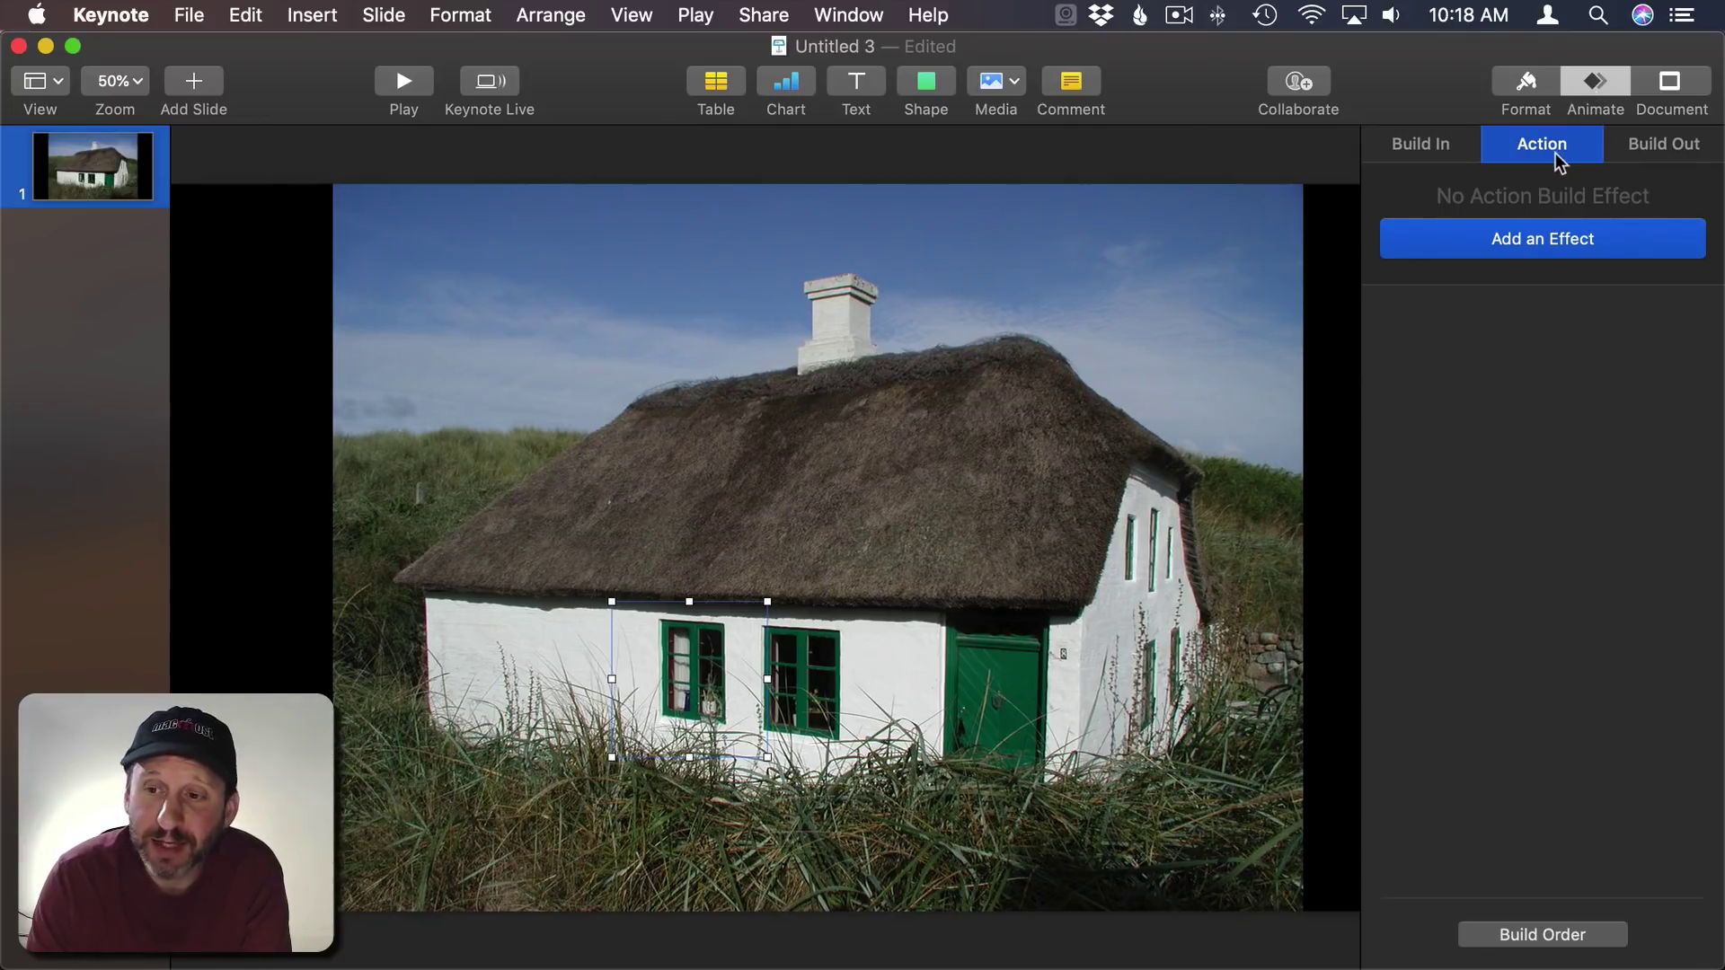
- Add a Scale action enlarging the circle to 254% (586 pt) over 1.00 s, then preview it
{"action": "left_click", "coordinate": [1558, 247]}
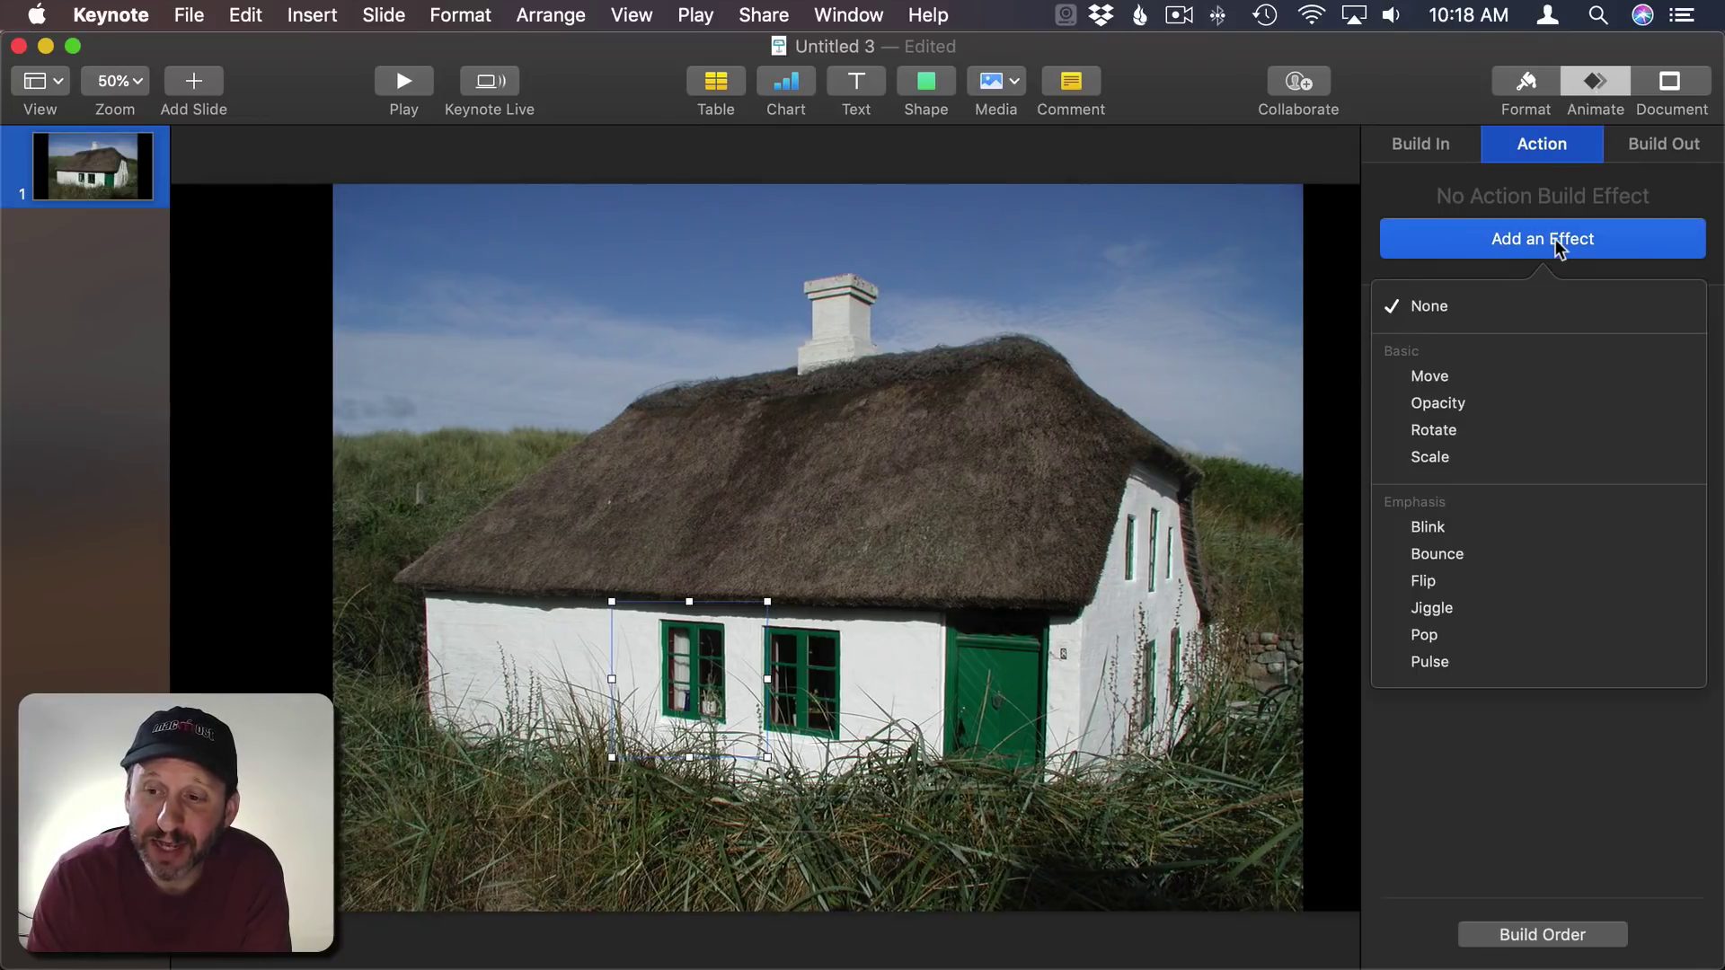
{"action": "left_click", "coordinate": [1450, 456]}
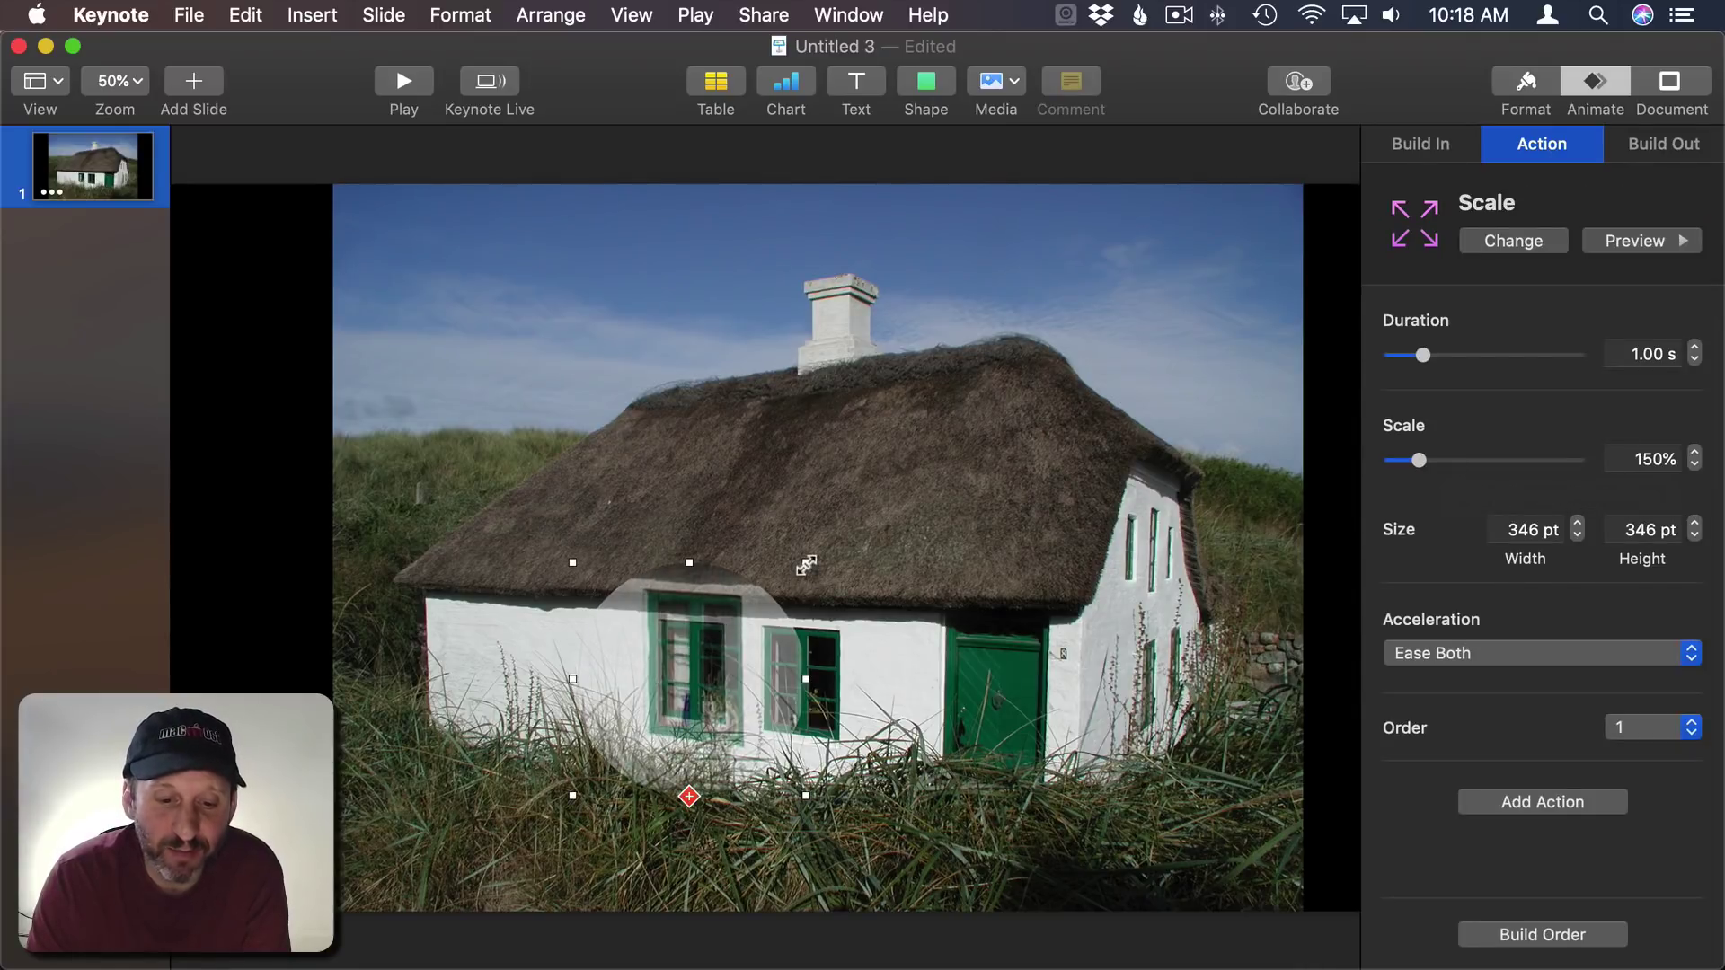
{"action": "left_click_drag", "start_coordinate": [806, 564], "coordinate": [904, 500]}
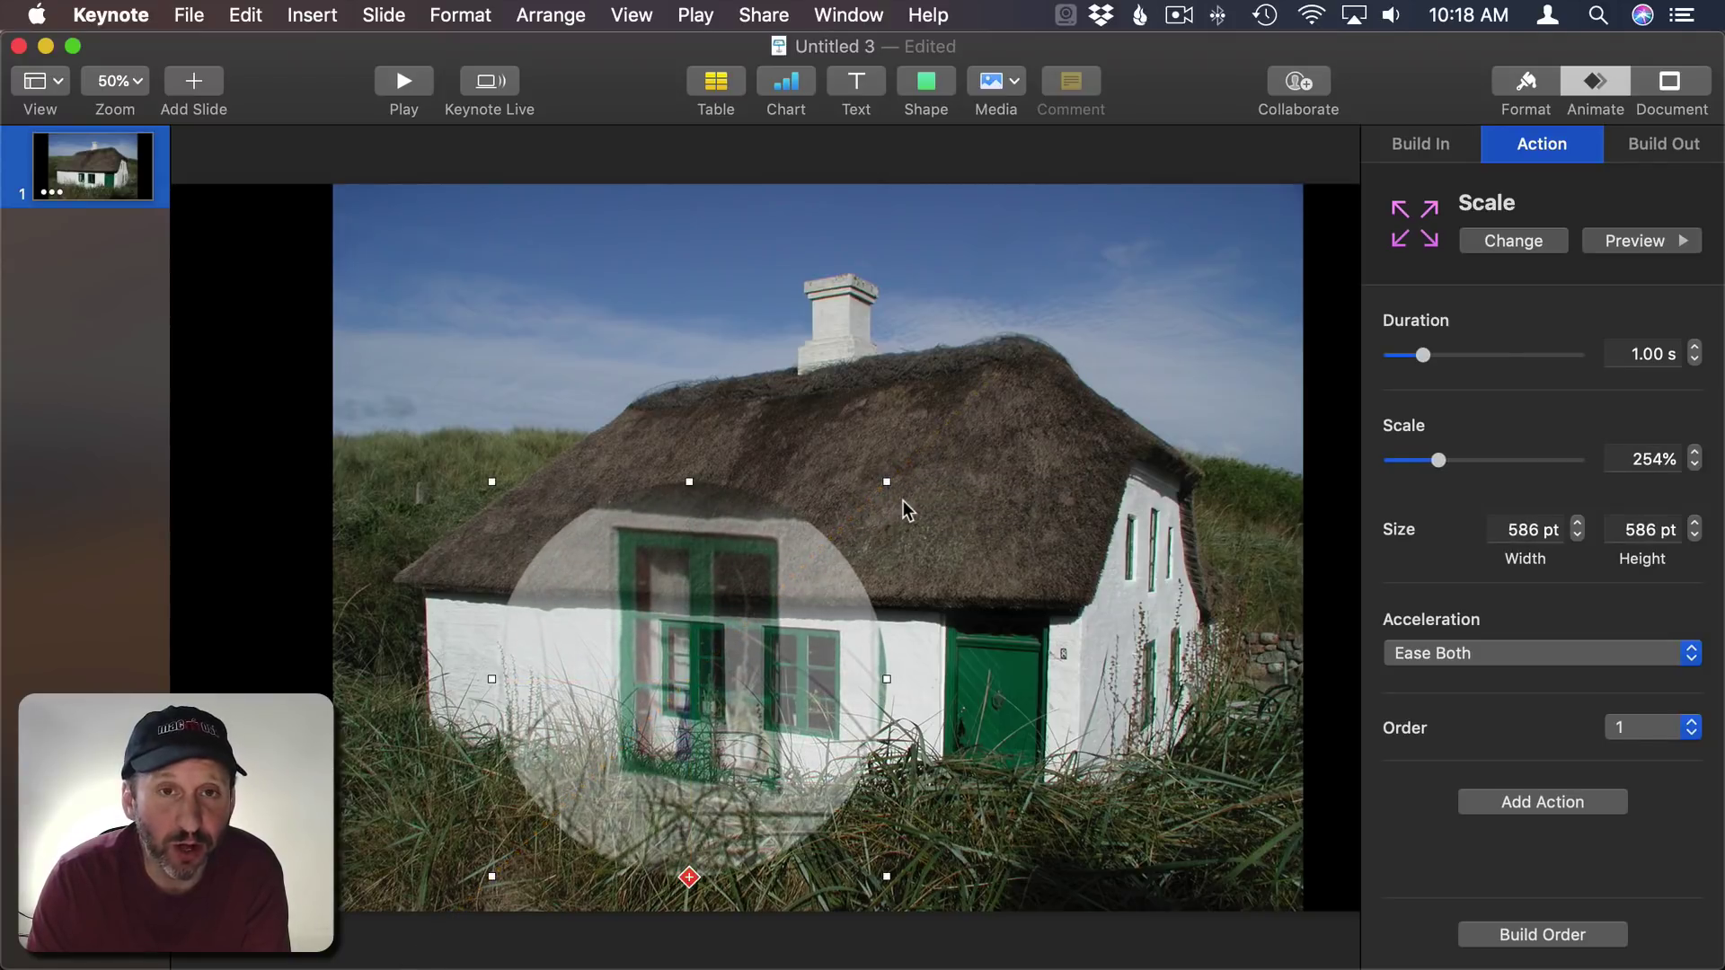
{"action": "left_click", "coordinate": [1635, 247]}
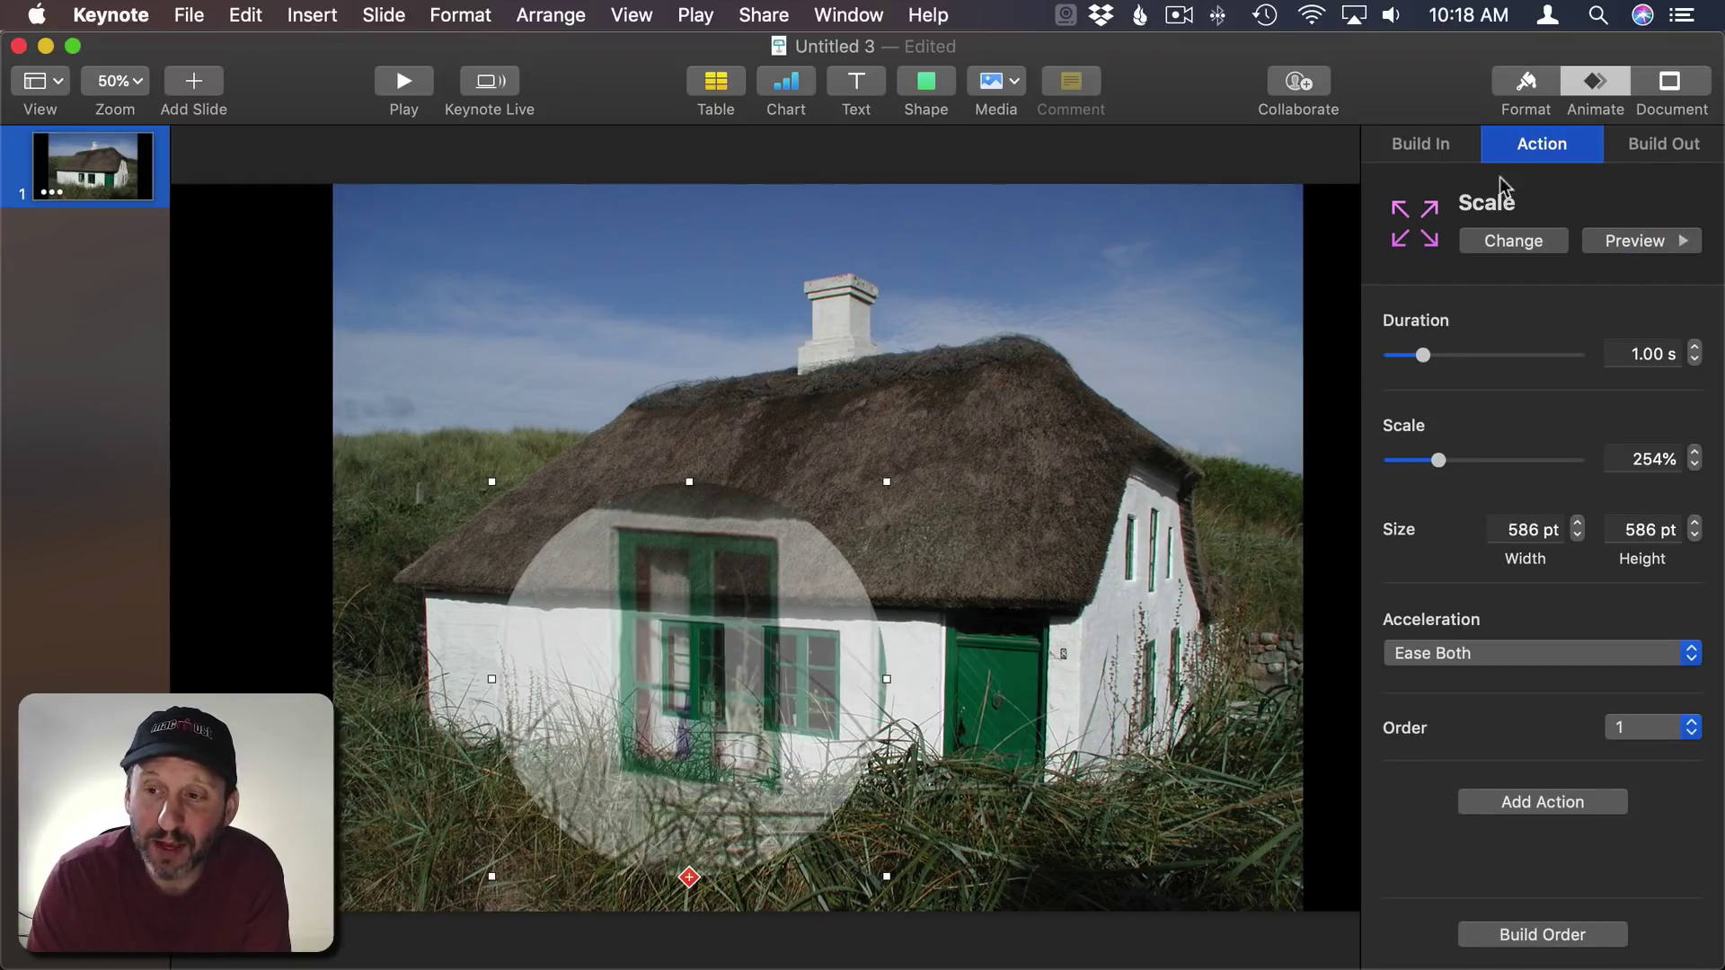
- Add a Move action taking the circle to the upper right at 1074 pt, 20 pt
{"action": "left_click", "coordinate": [1543, 801]}
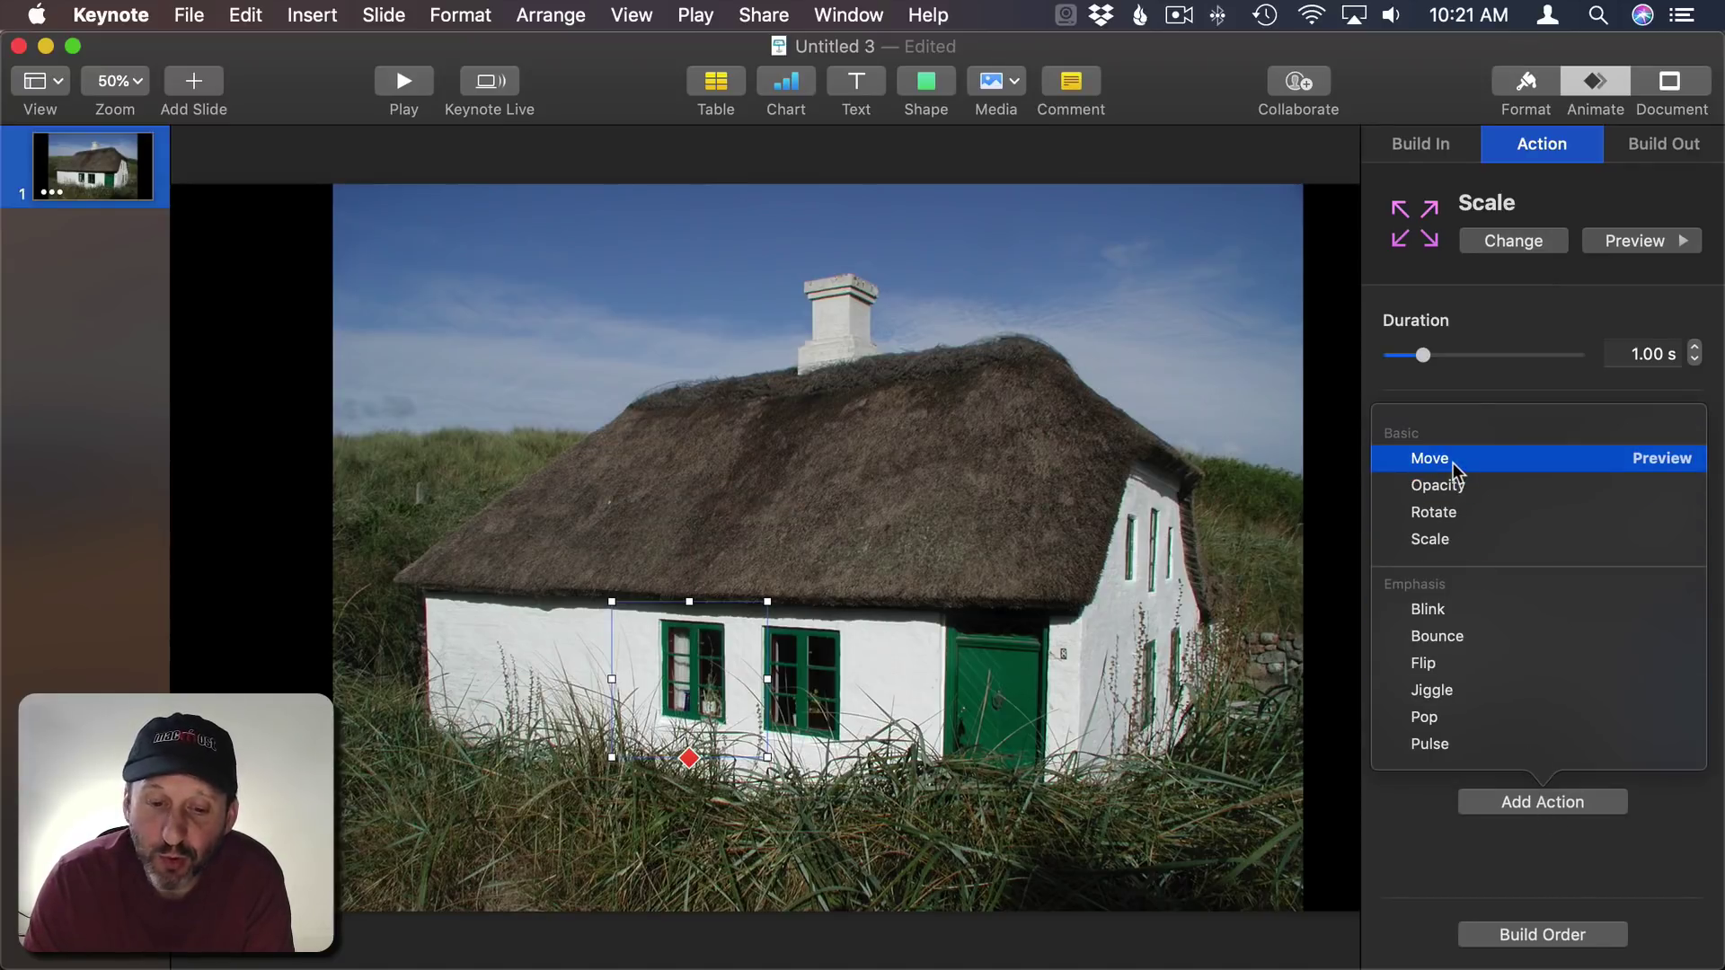
{"action": "left_click", "coordinate": [1453, 462]}
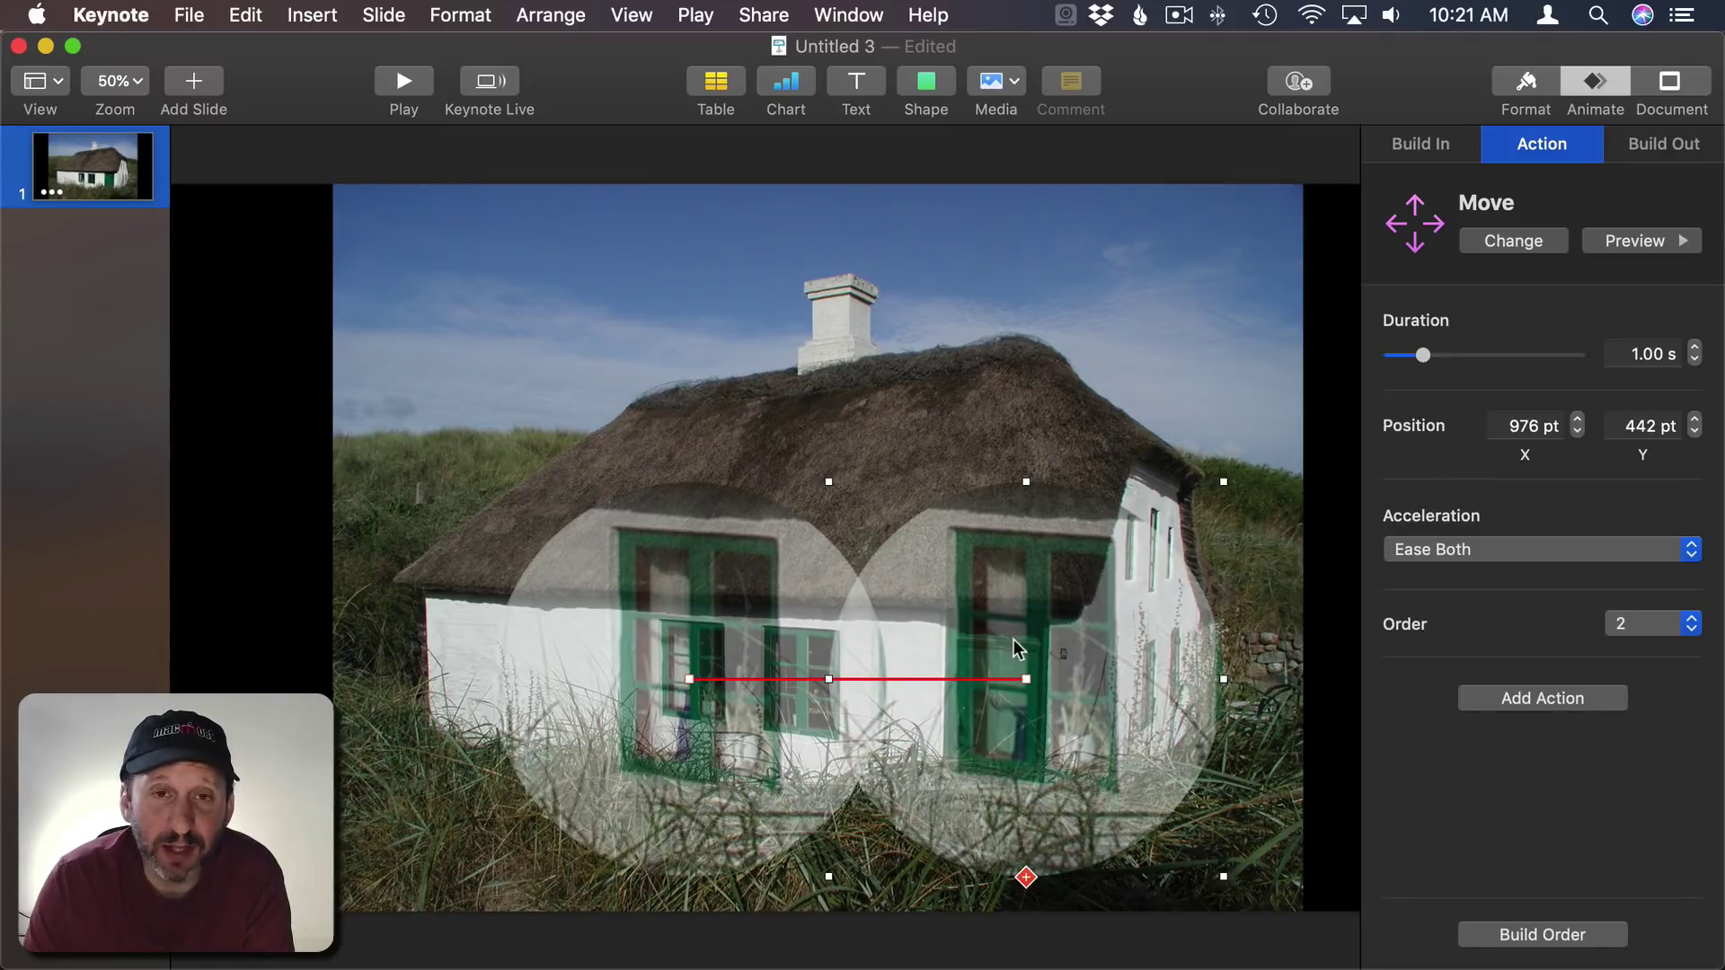
{"action": "left_click_drag", "start_coordinate": [1044, 628], "coordinate": [1128, 323]}
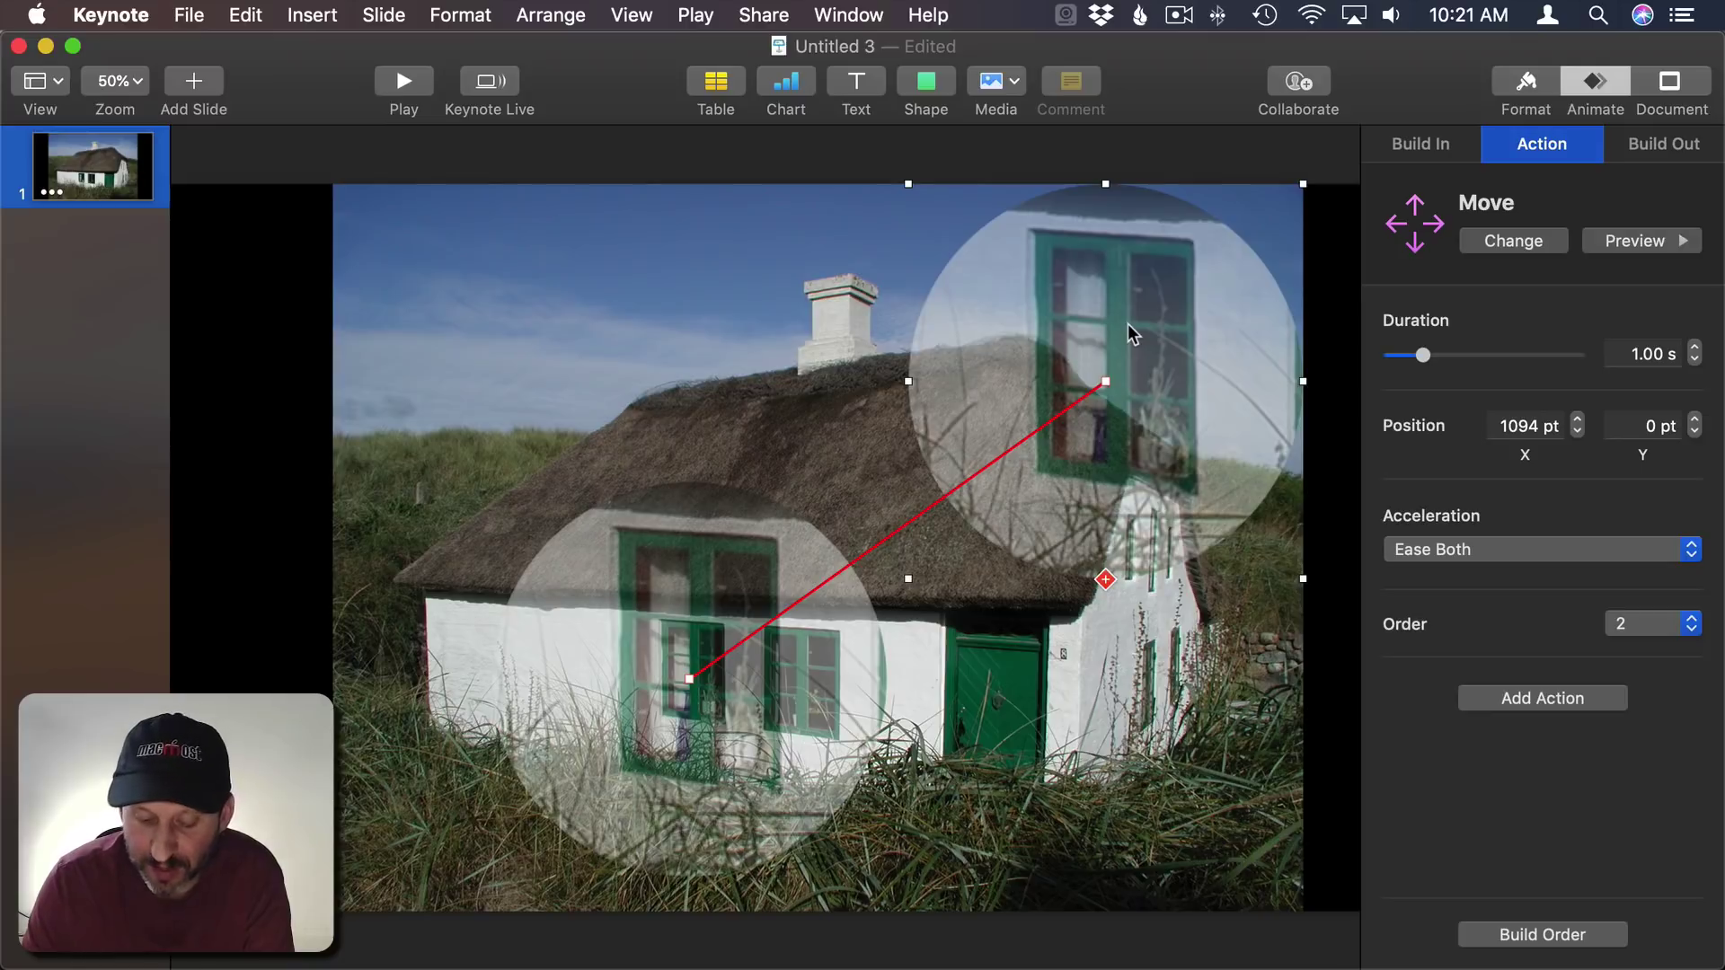
{"action": "key", "text": "shift+Left"}
{"action": "key", "text": "shift+Left"}
{"action": "key", "text": "shift+Down"}
{"action": "key", "text": "shift+Down"}
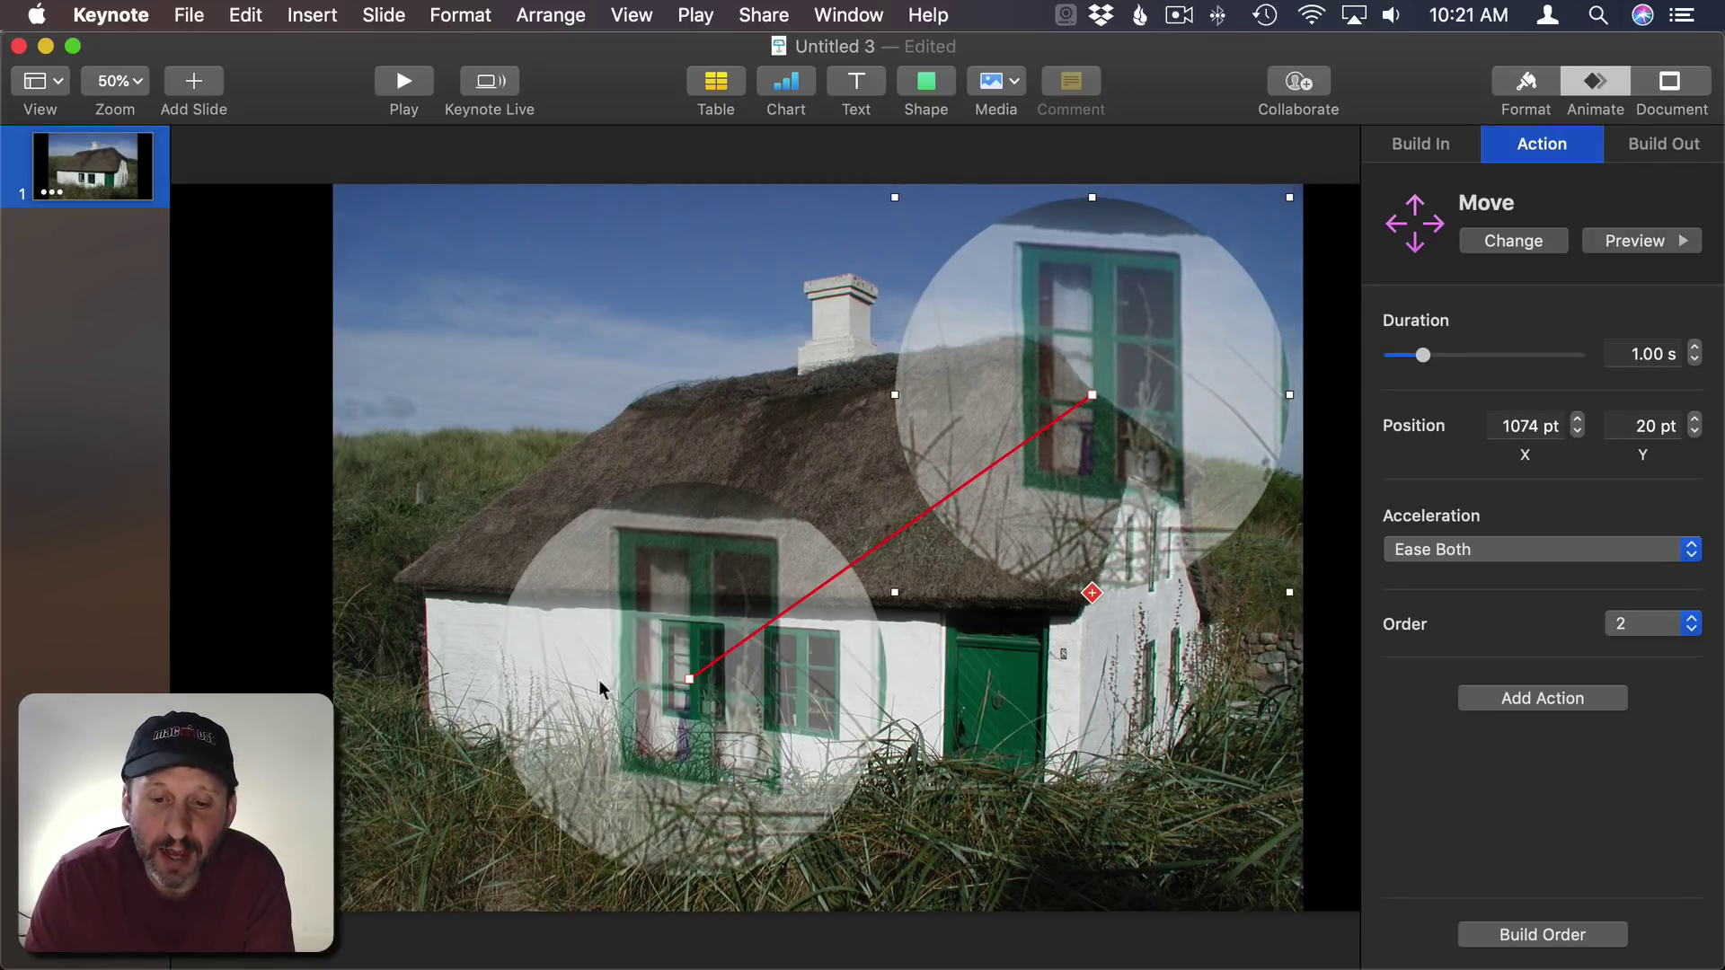
{"action": "mouse_move", "coordinate": [700, 690]}
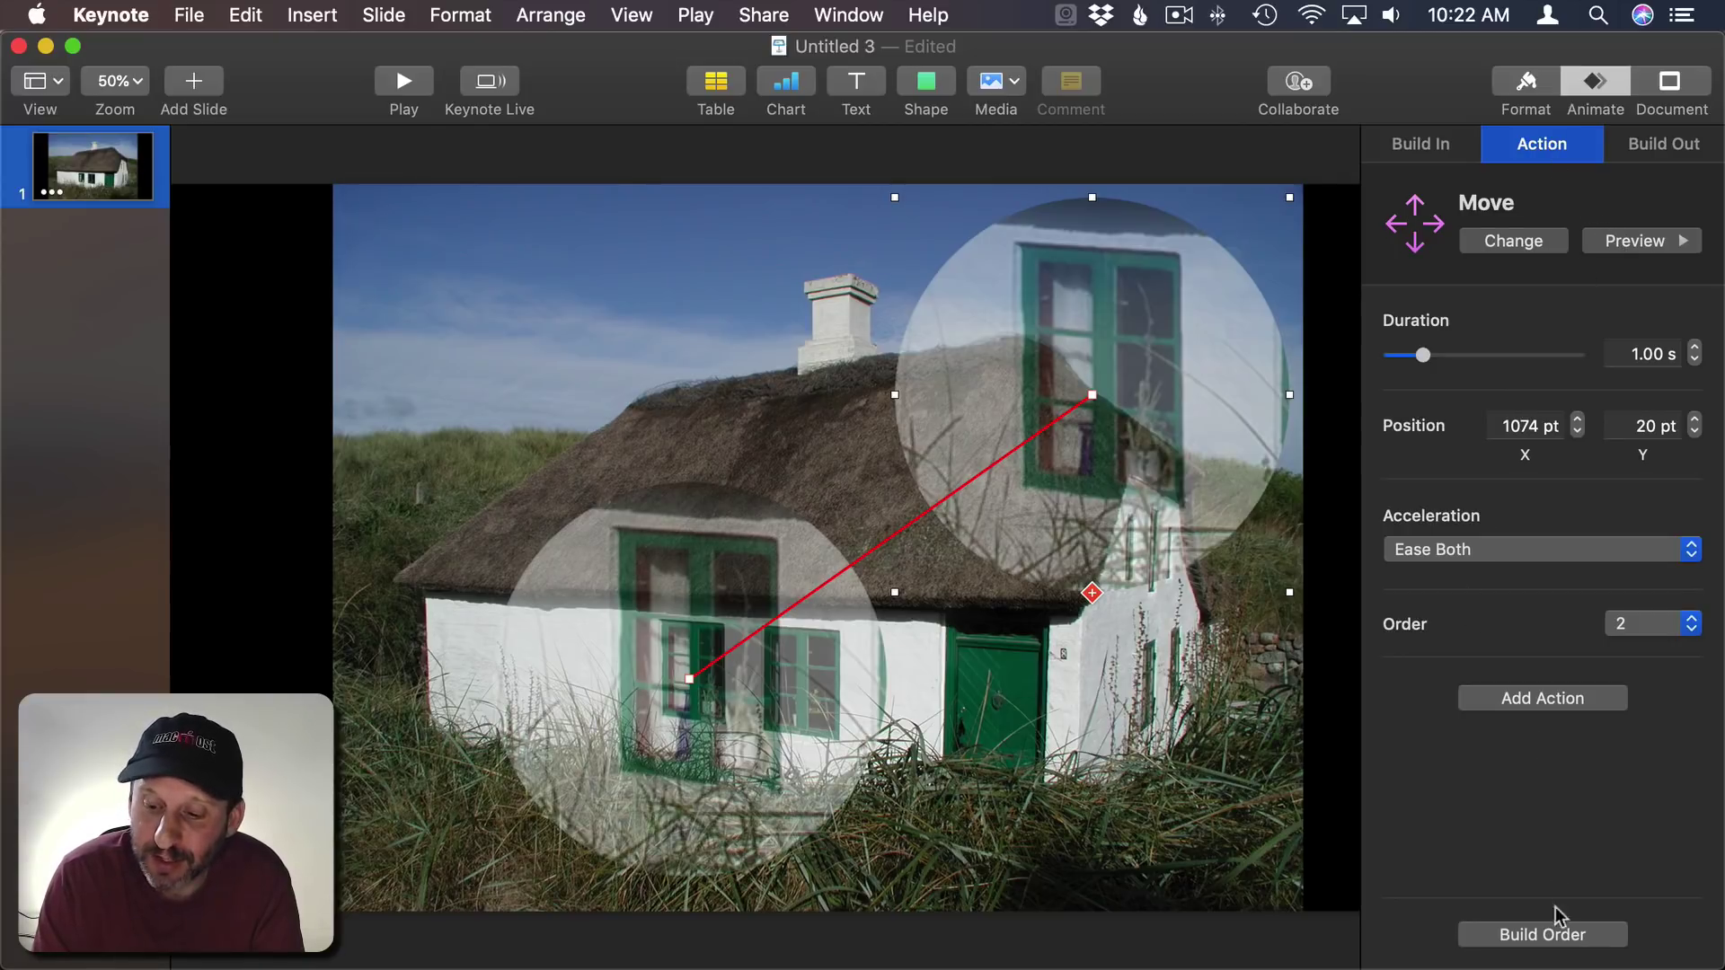
- In Build Order, set the Move build to start With Build 1
{"action": "left_click", "coordinate": [1555, 935]}
{"action": "left_click", "coordinate": [1161, 135]}
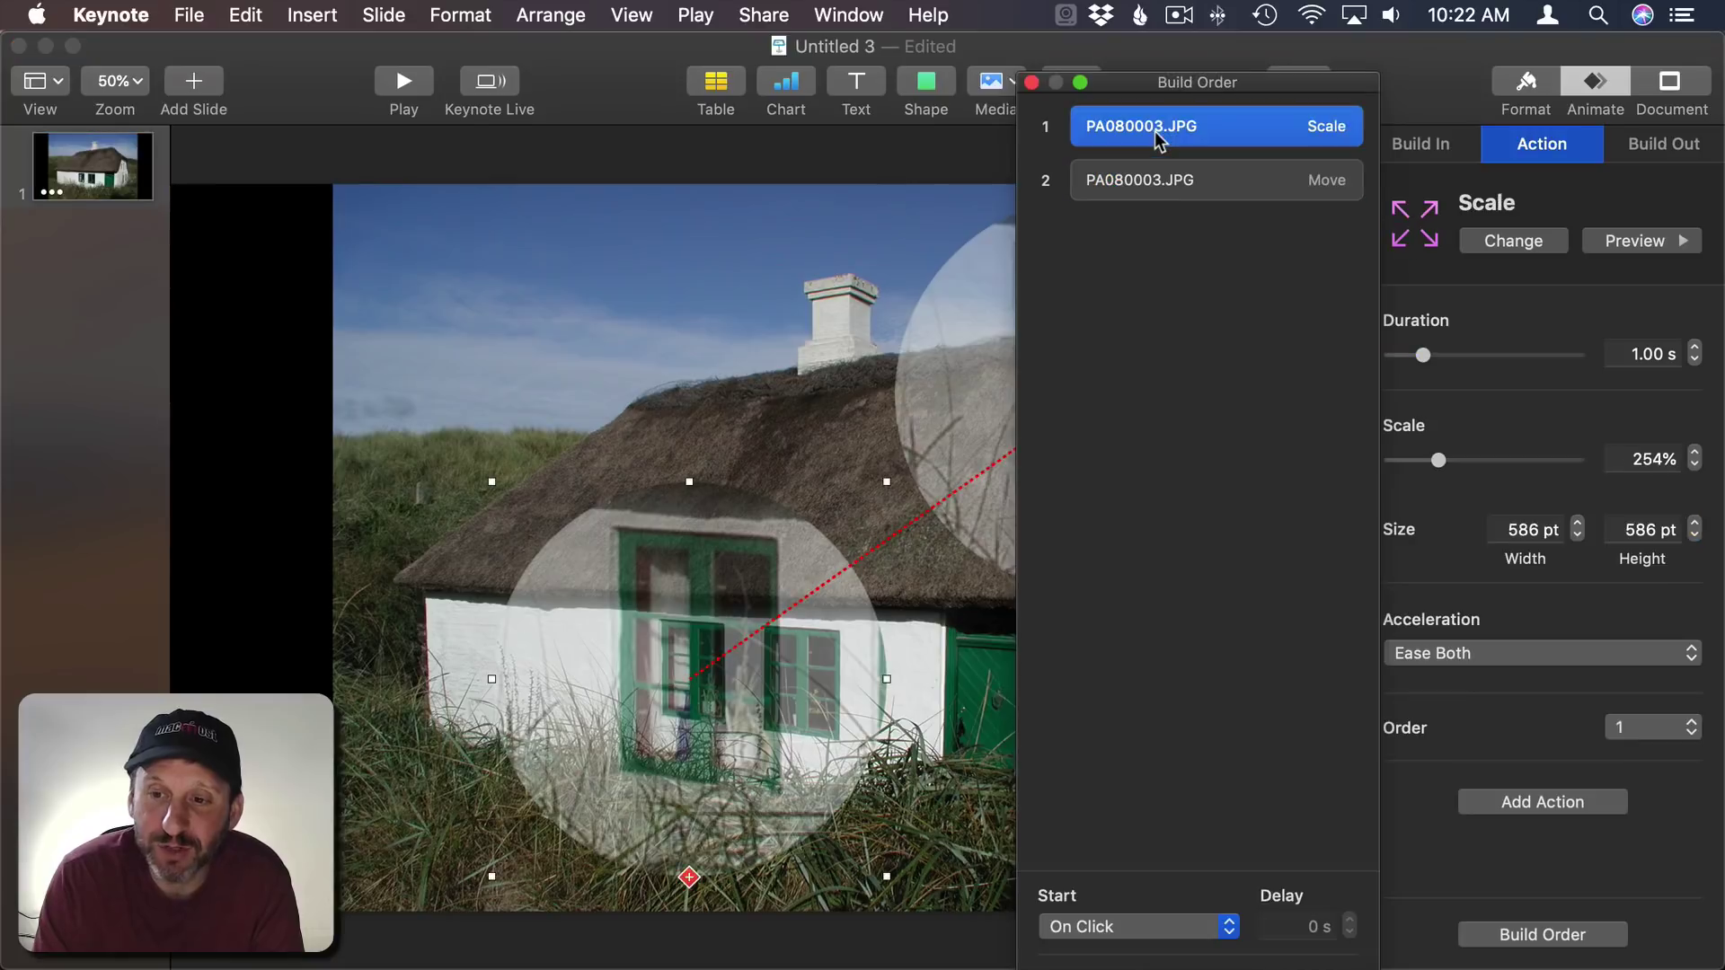
{"action": "left_click", "coordinate": [1167, 183]}
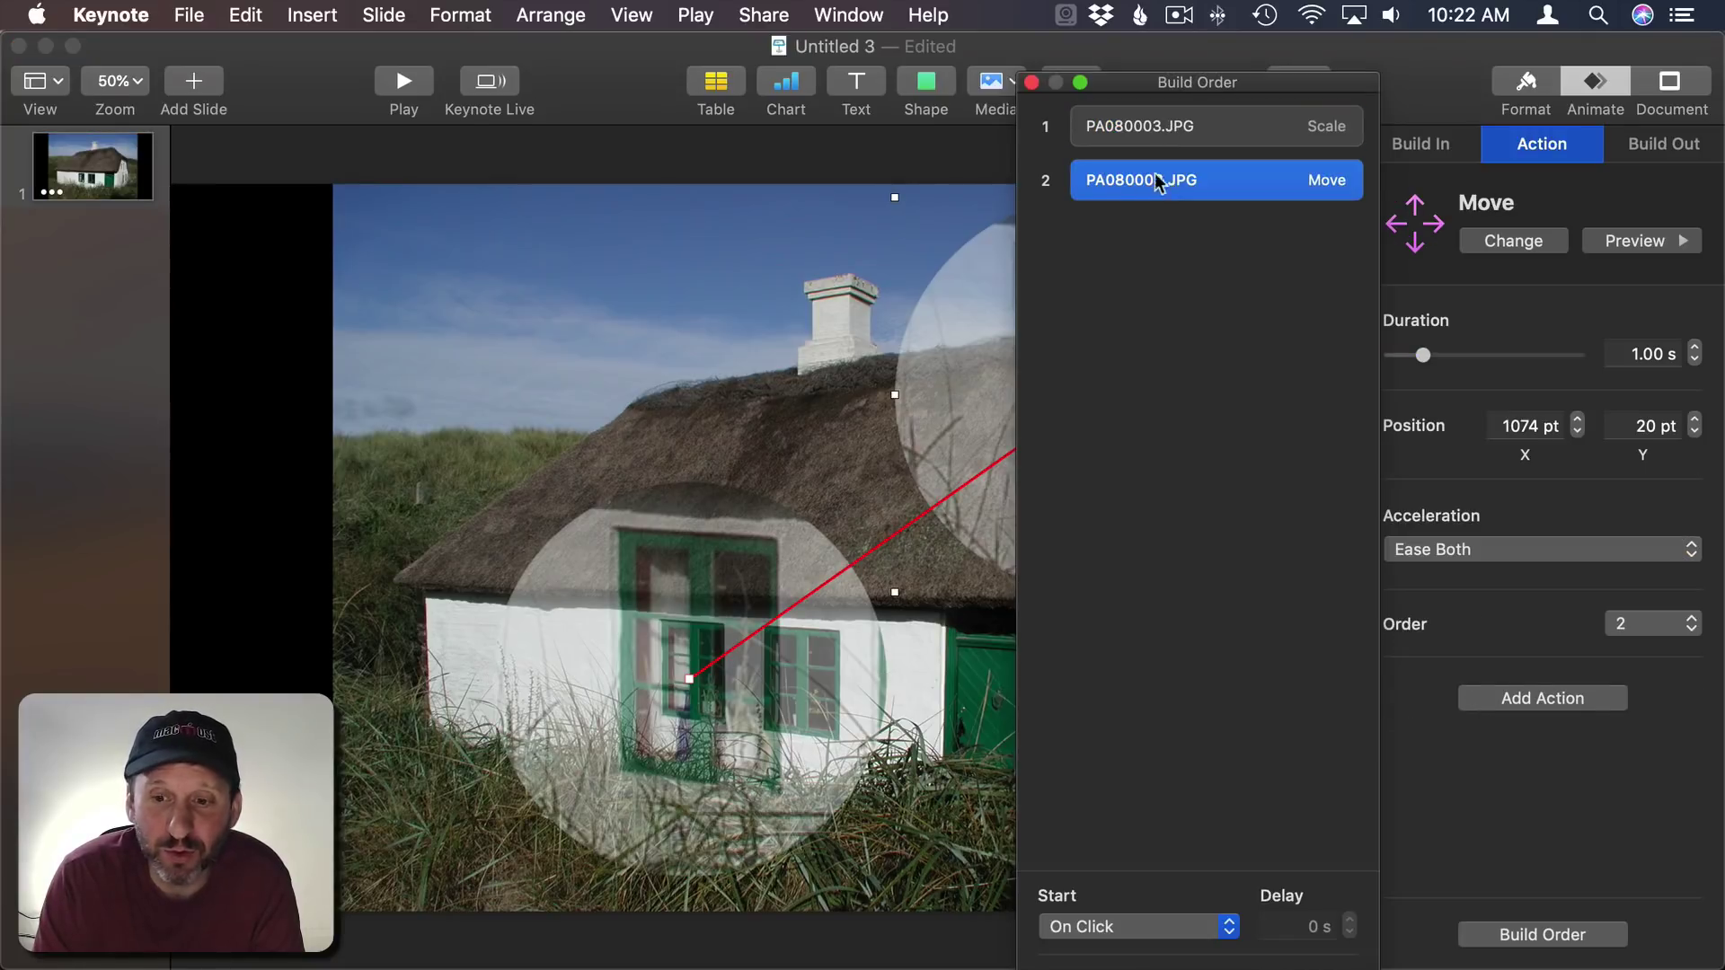
{"action": "left_click", "coordinate": [1130, 915]}
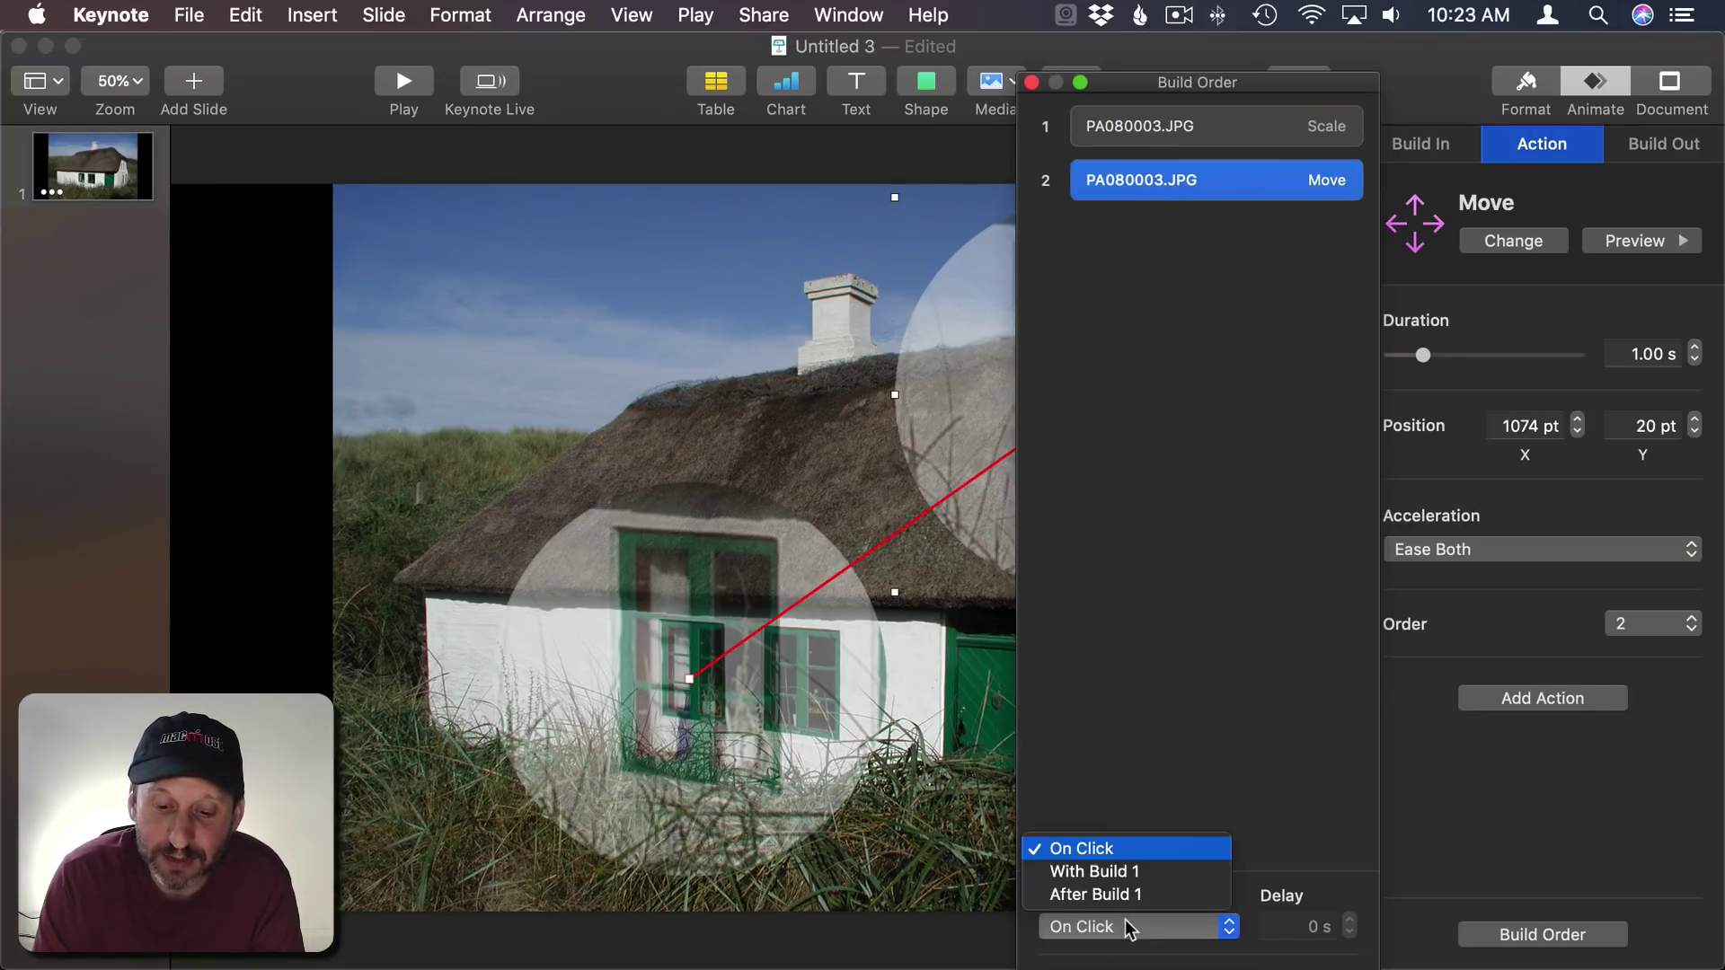
{"action": "left_click", "coordinate": [1124, 755]}
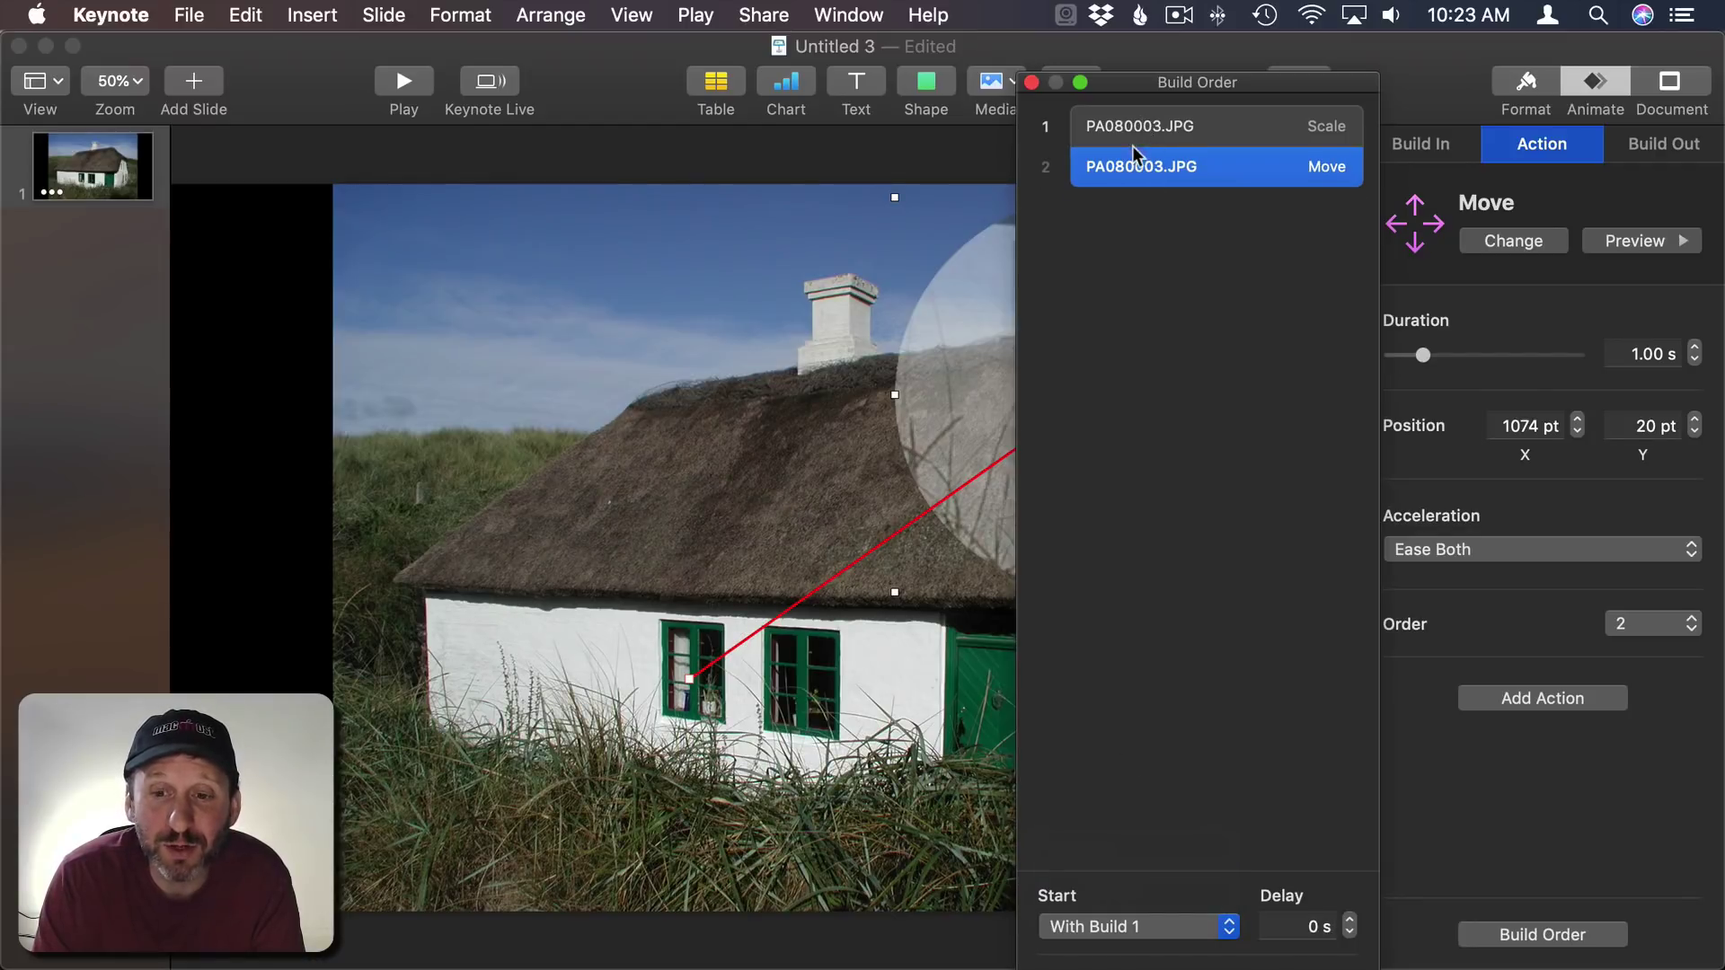
{"action": "left_click", "coordinate": [1124, 135]}
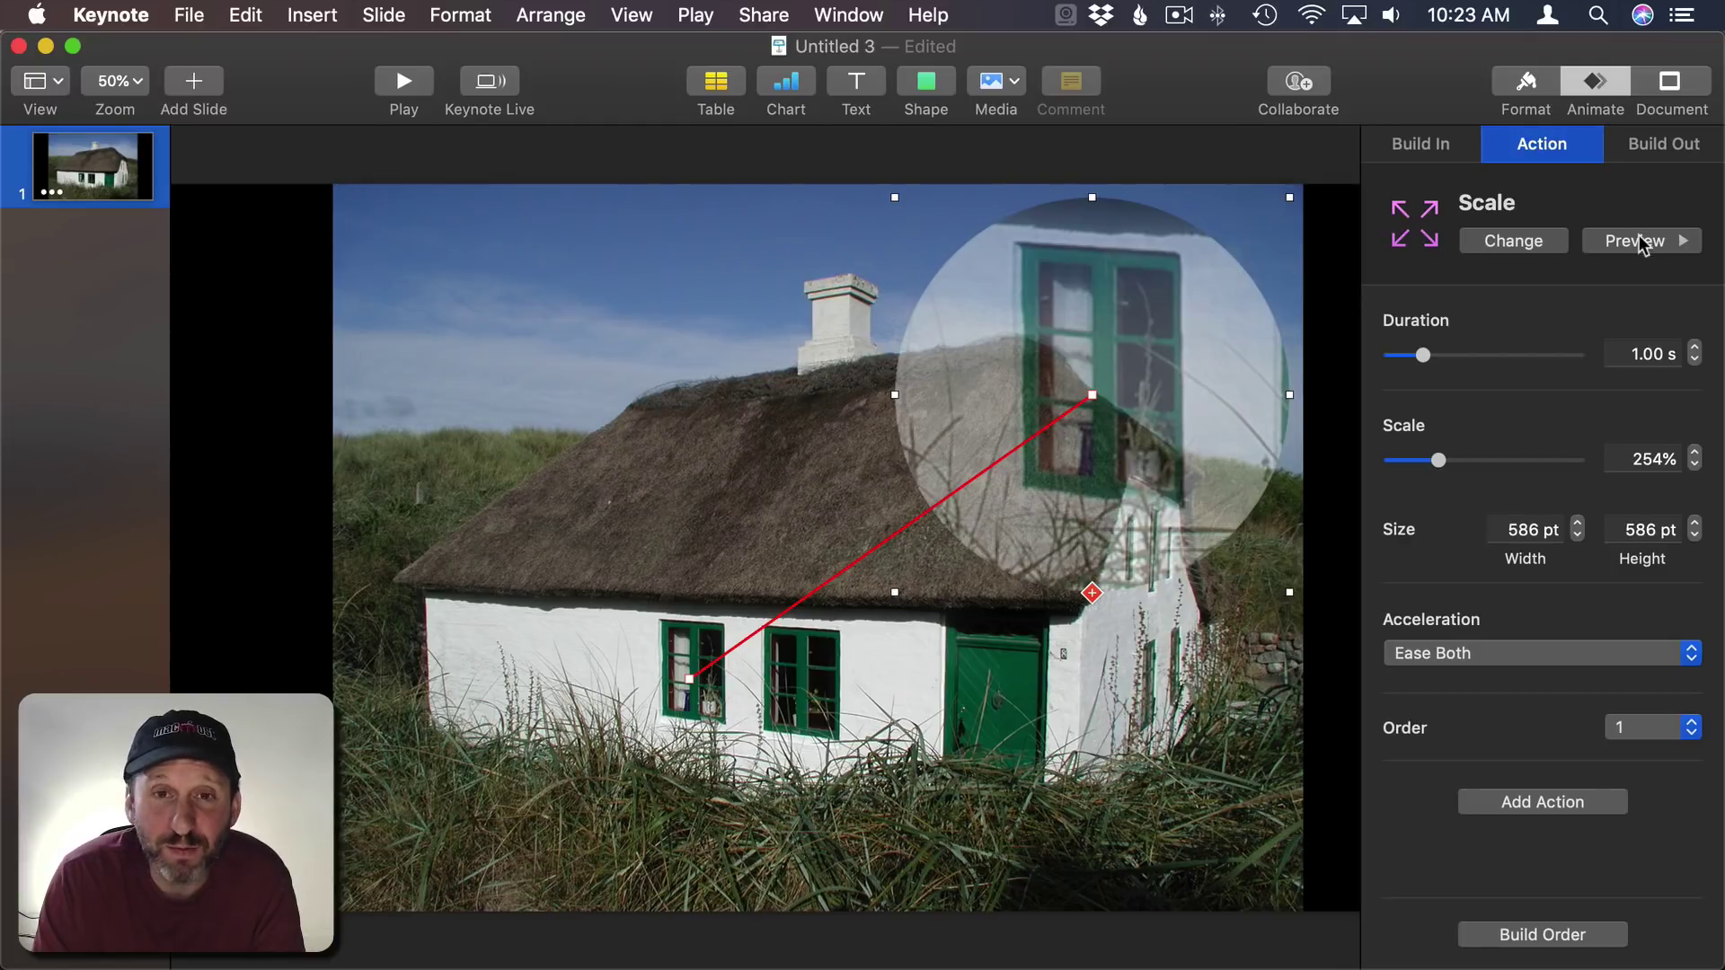
- Preview the combined scale and move animation, then deselect the circle
{"action": "left_click", "coordinate": [1636, 241]}
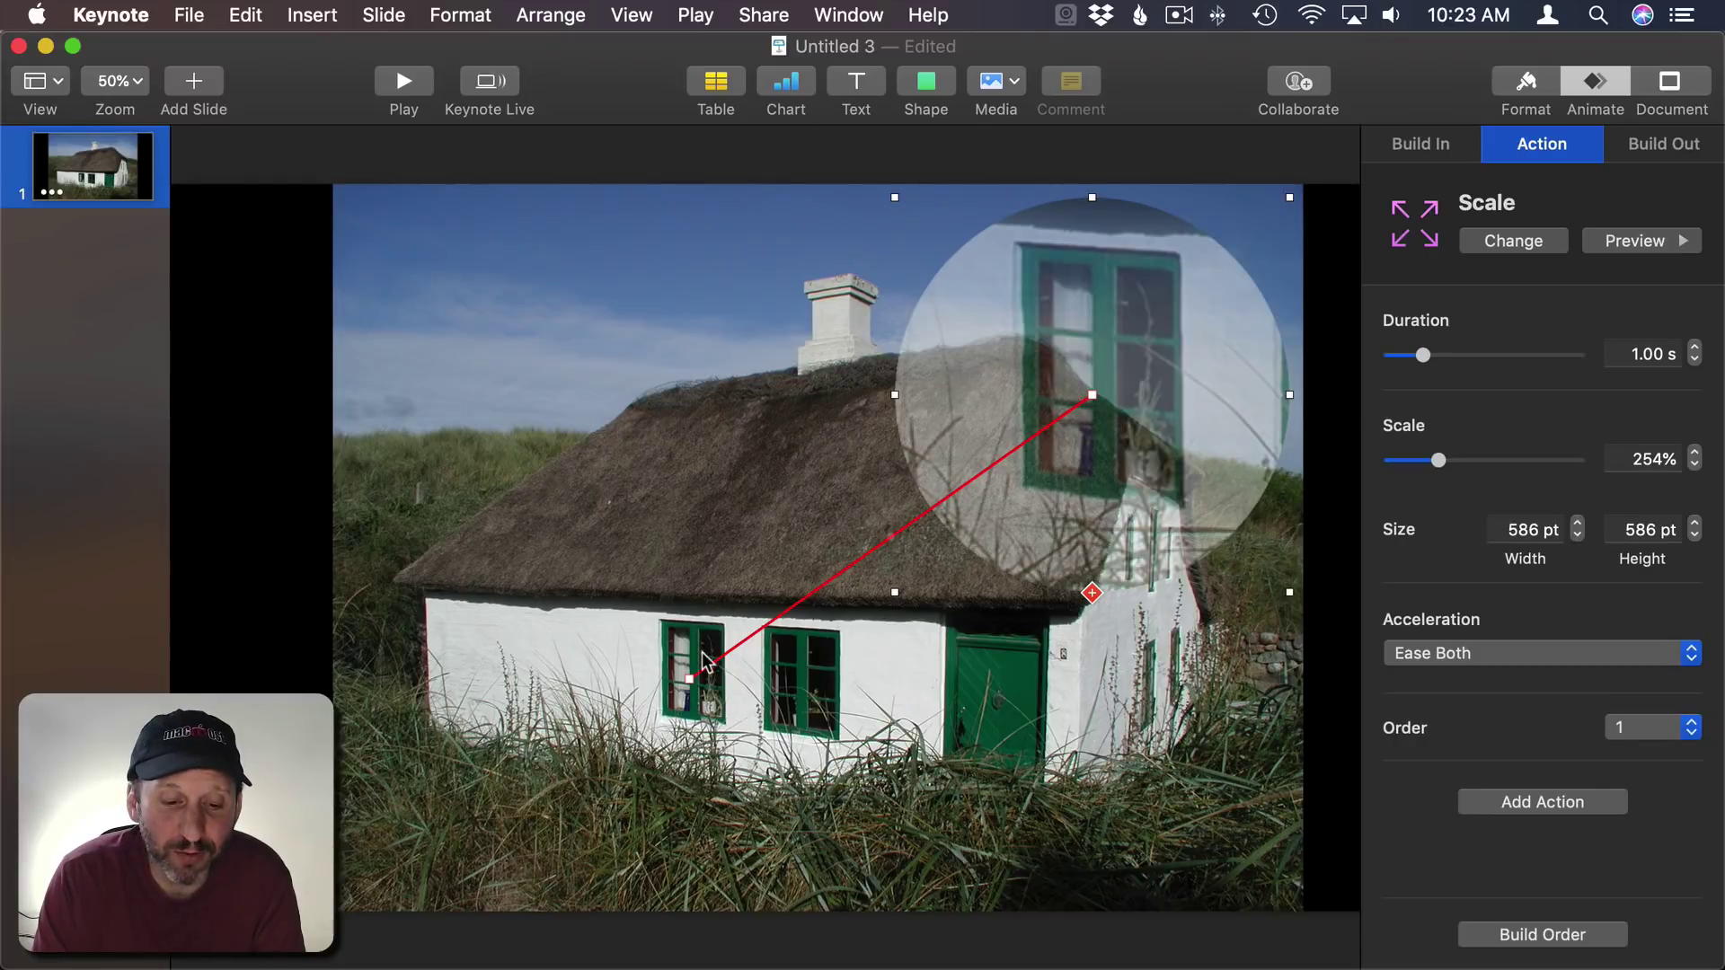
{"action": "left_click", "coordinate": [278, 526]}
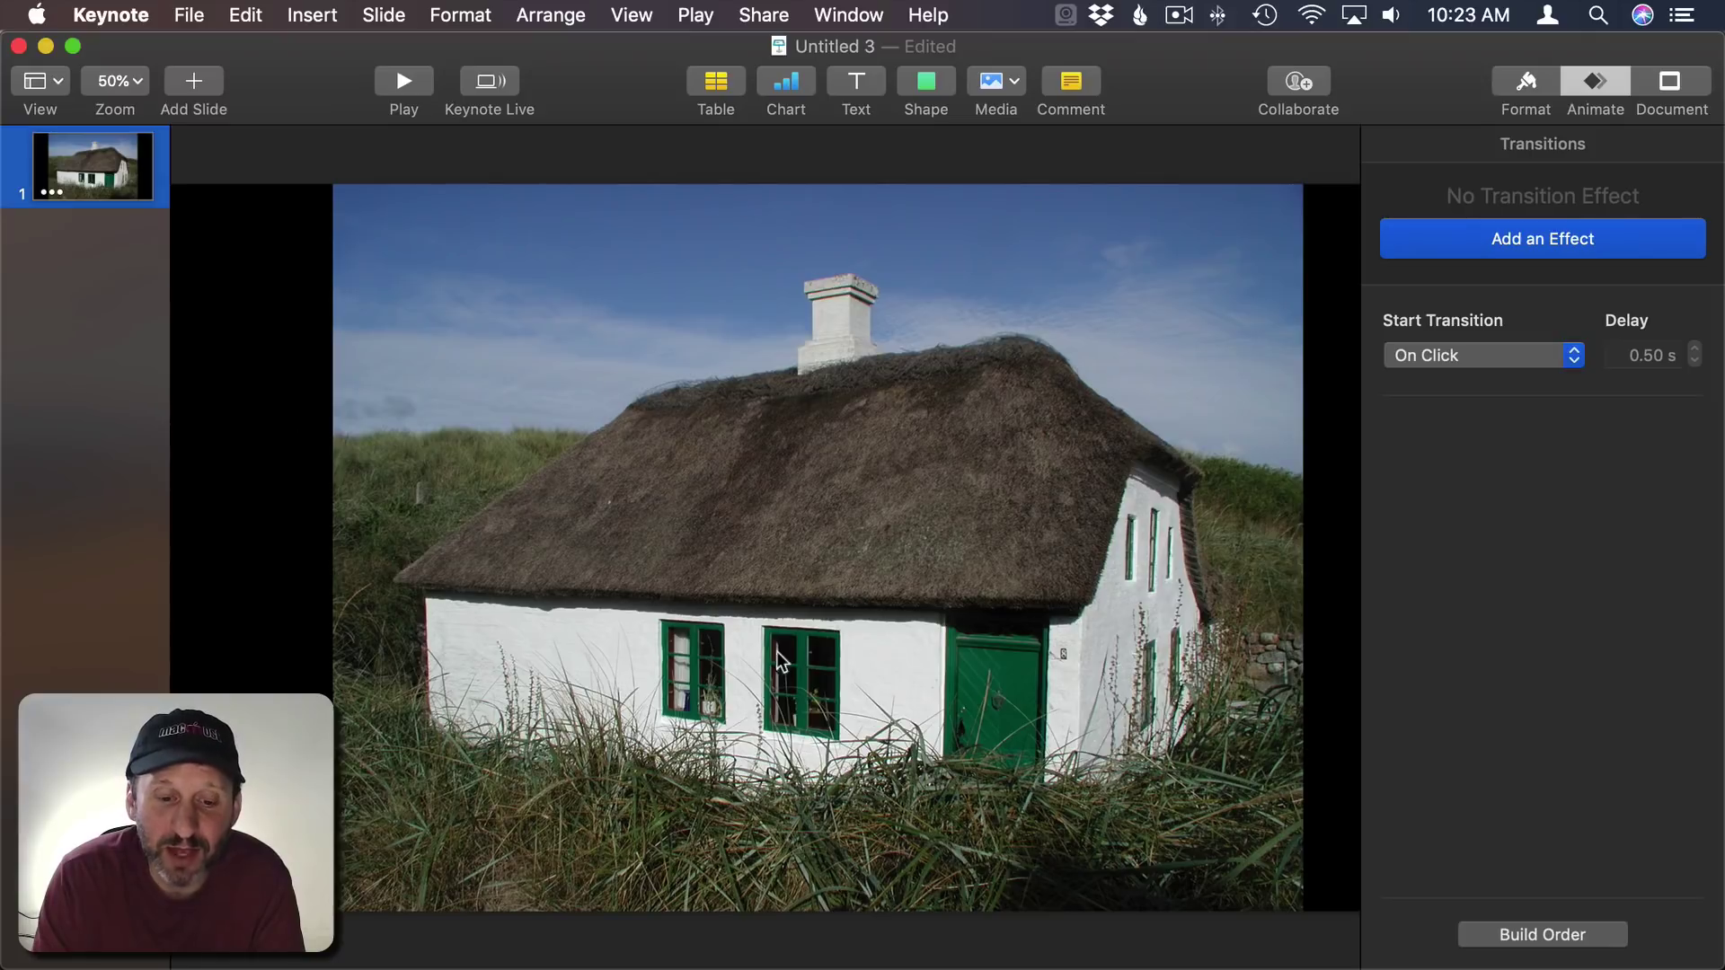
- Give the photo circle a 5 pt black line border
{"action": "left_click", "coordinate": [699, 689]}
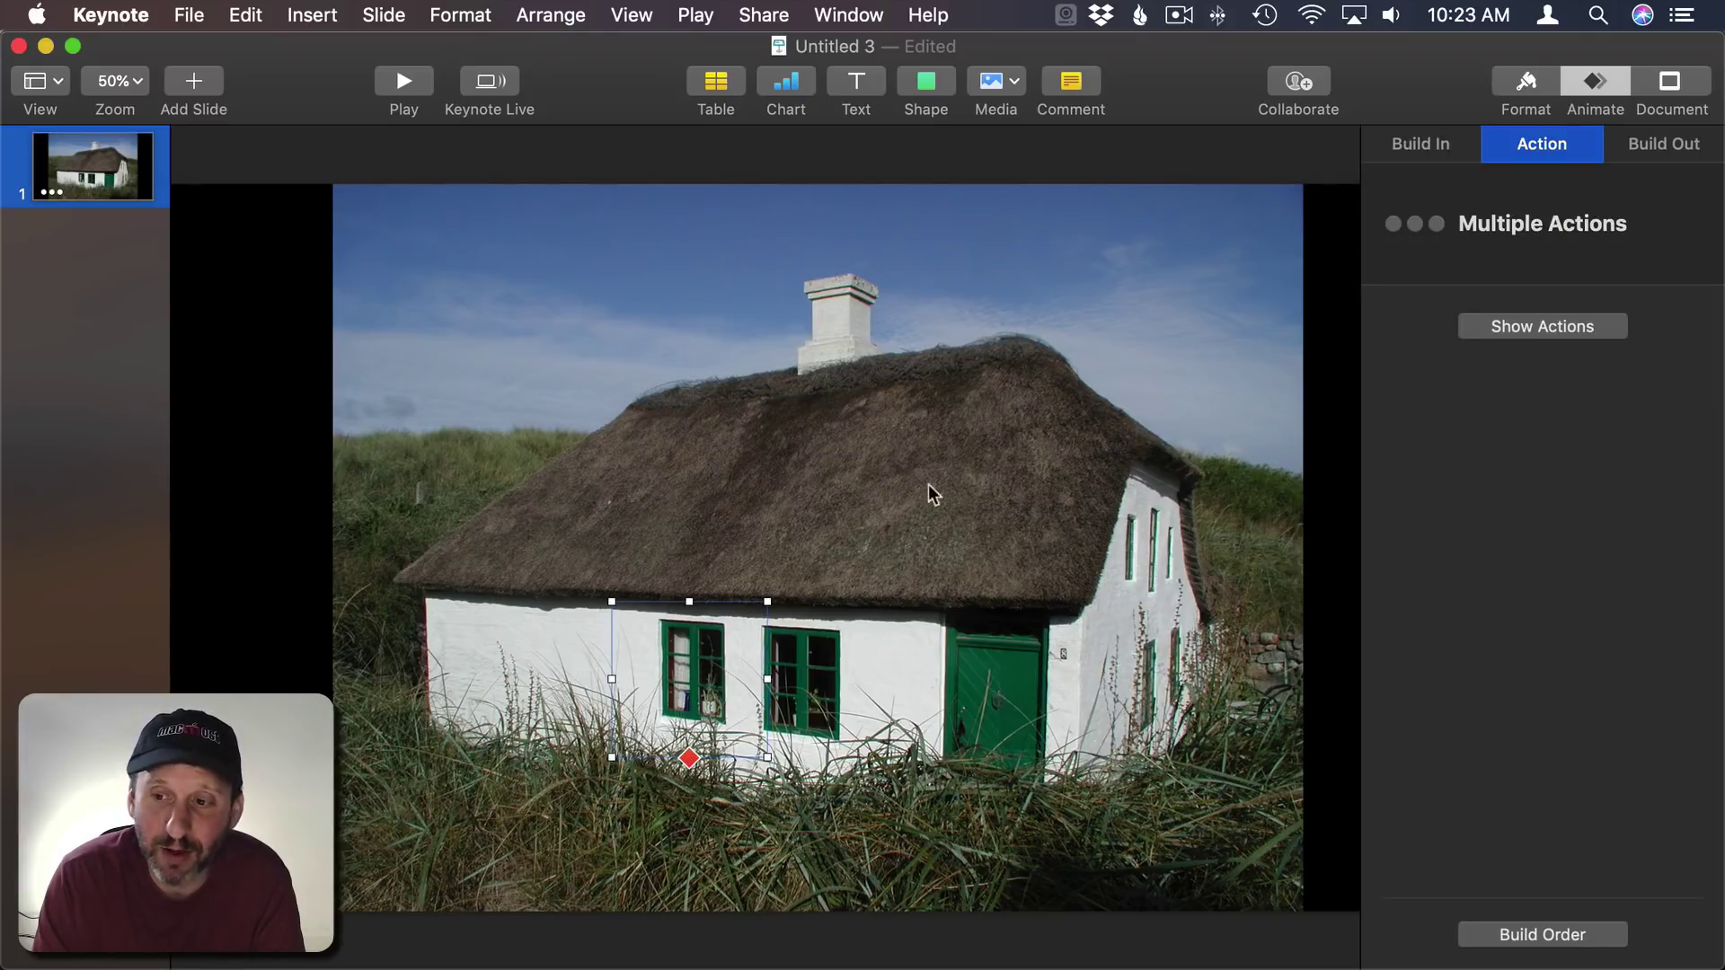
{"action": "left_click", "coordinate": [1518, 90]}
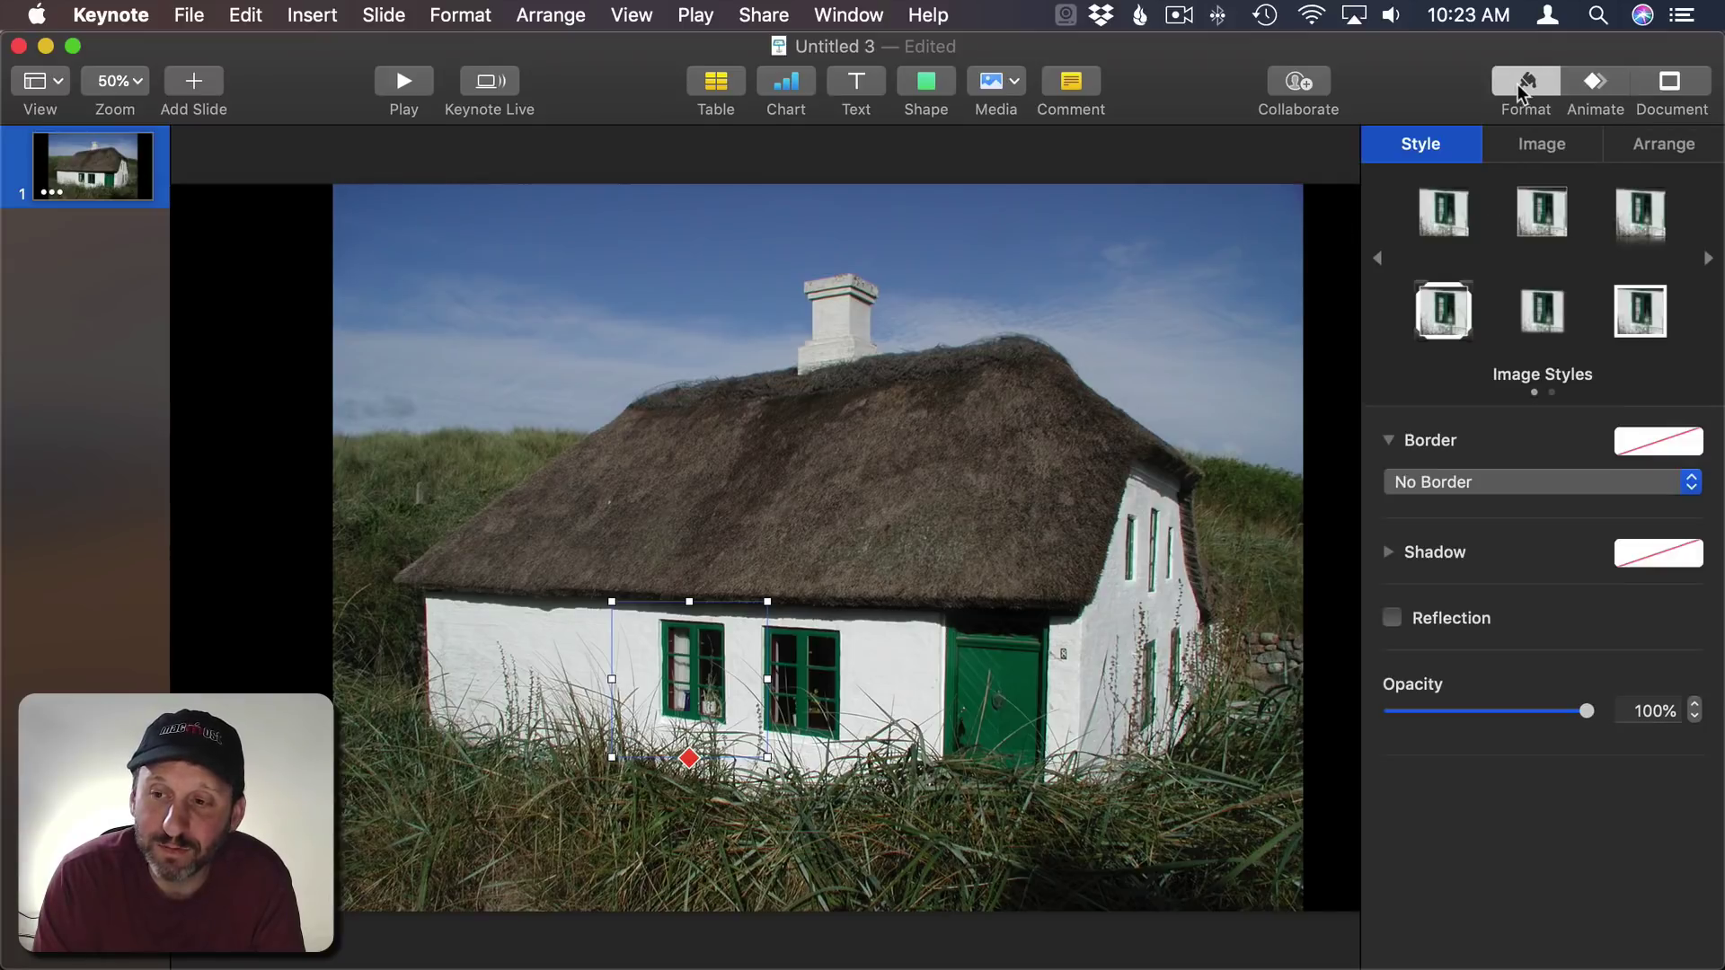
{"action": "left_click", "coordinate": [1480, 480]}
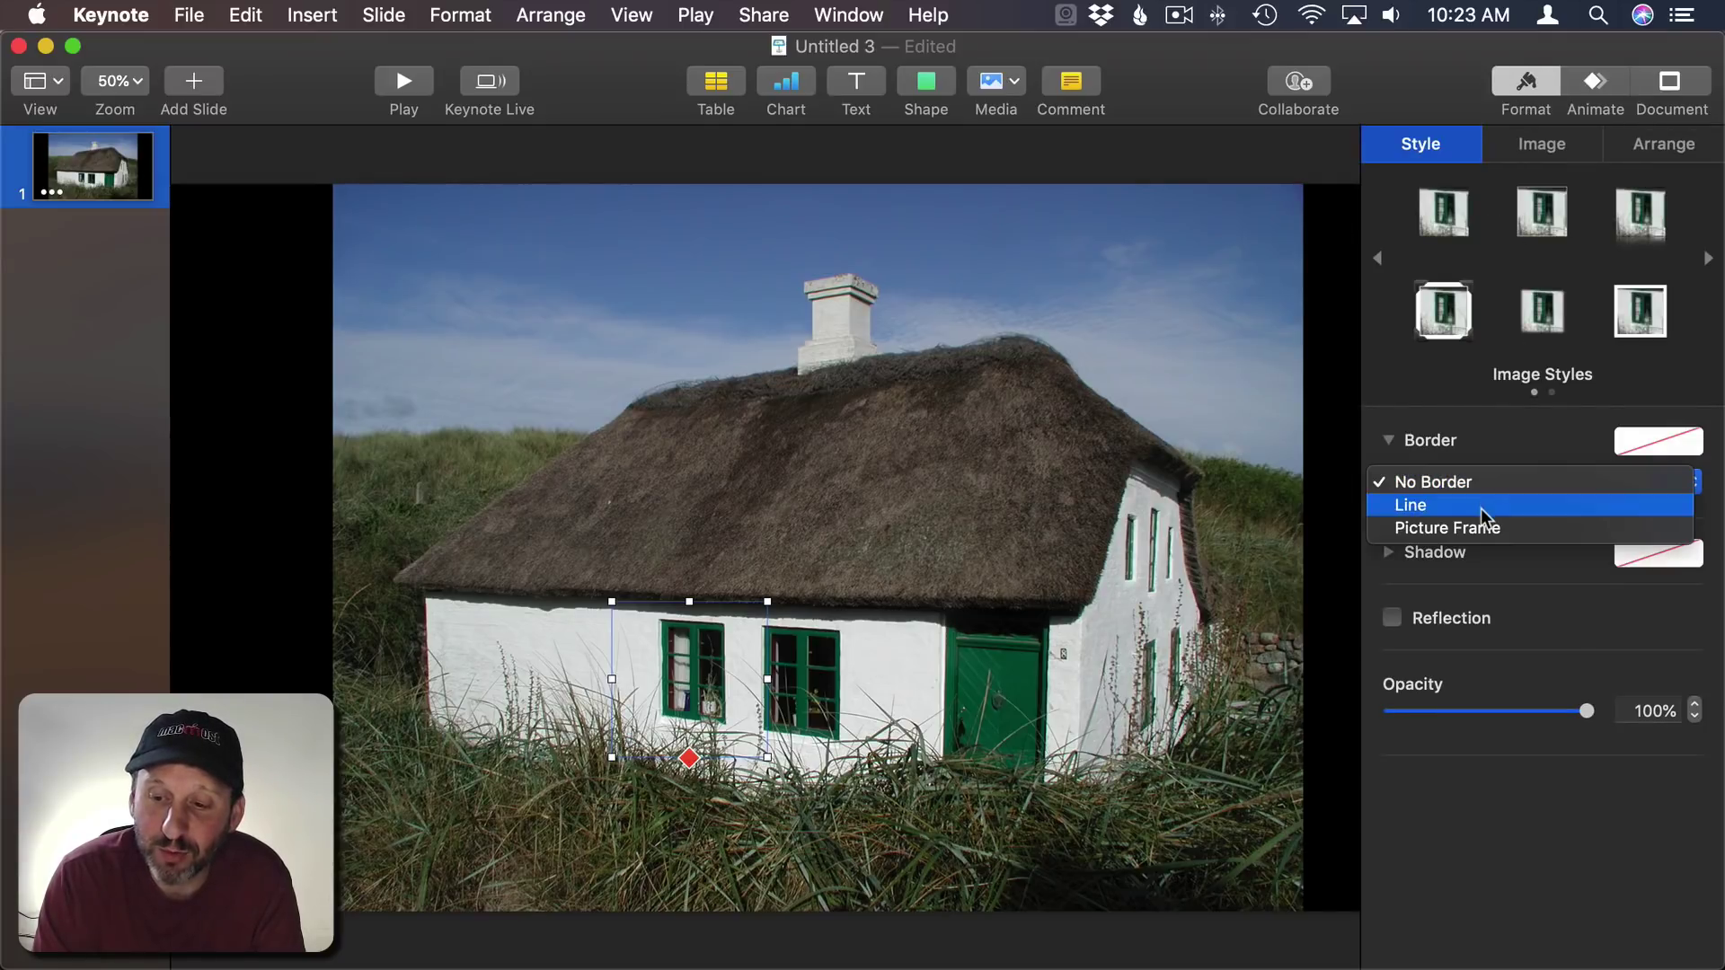
{"action": "left_click", "coordinate": [1481, 509]}
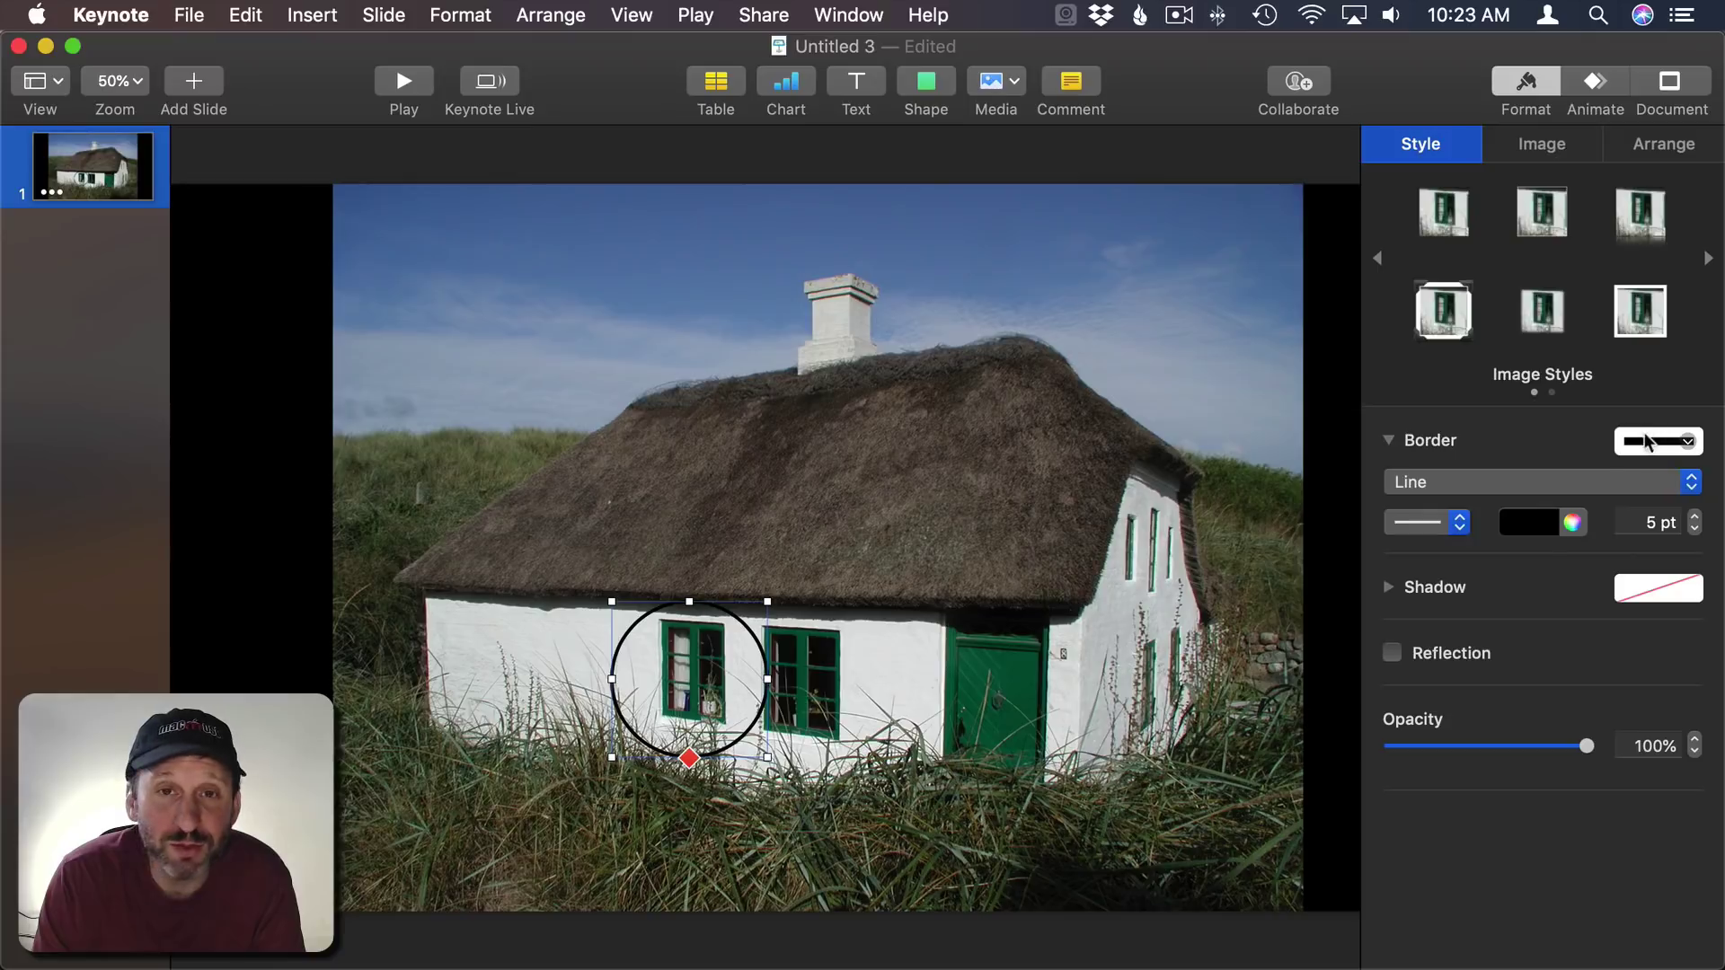
- Add a drop shadow (5 pt blur, 50% opacity) to the circle
{"action": "left_click", "coordinate": [1389, 587]}
{"action": "left_click", "coordinate": [1421, 627]}
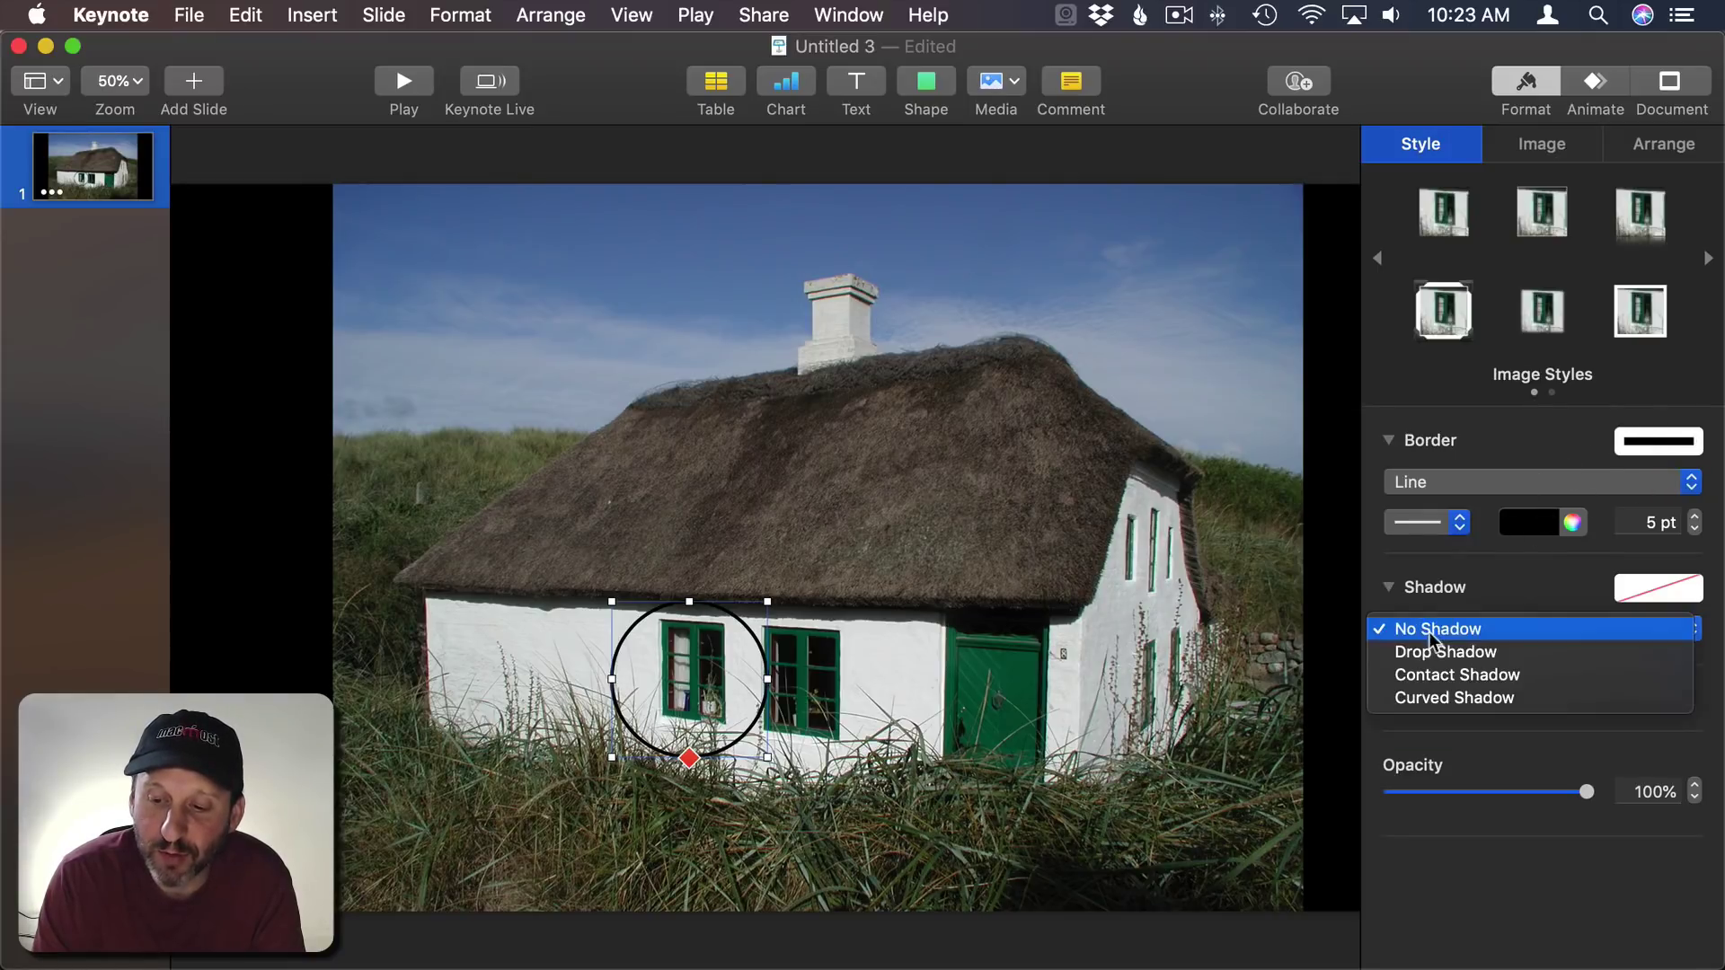
{"action": "left_click", "coordinate": [1435, 652]}
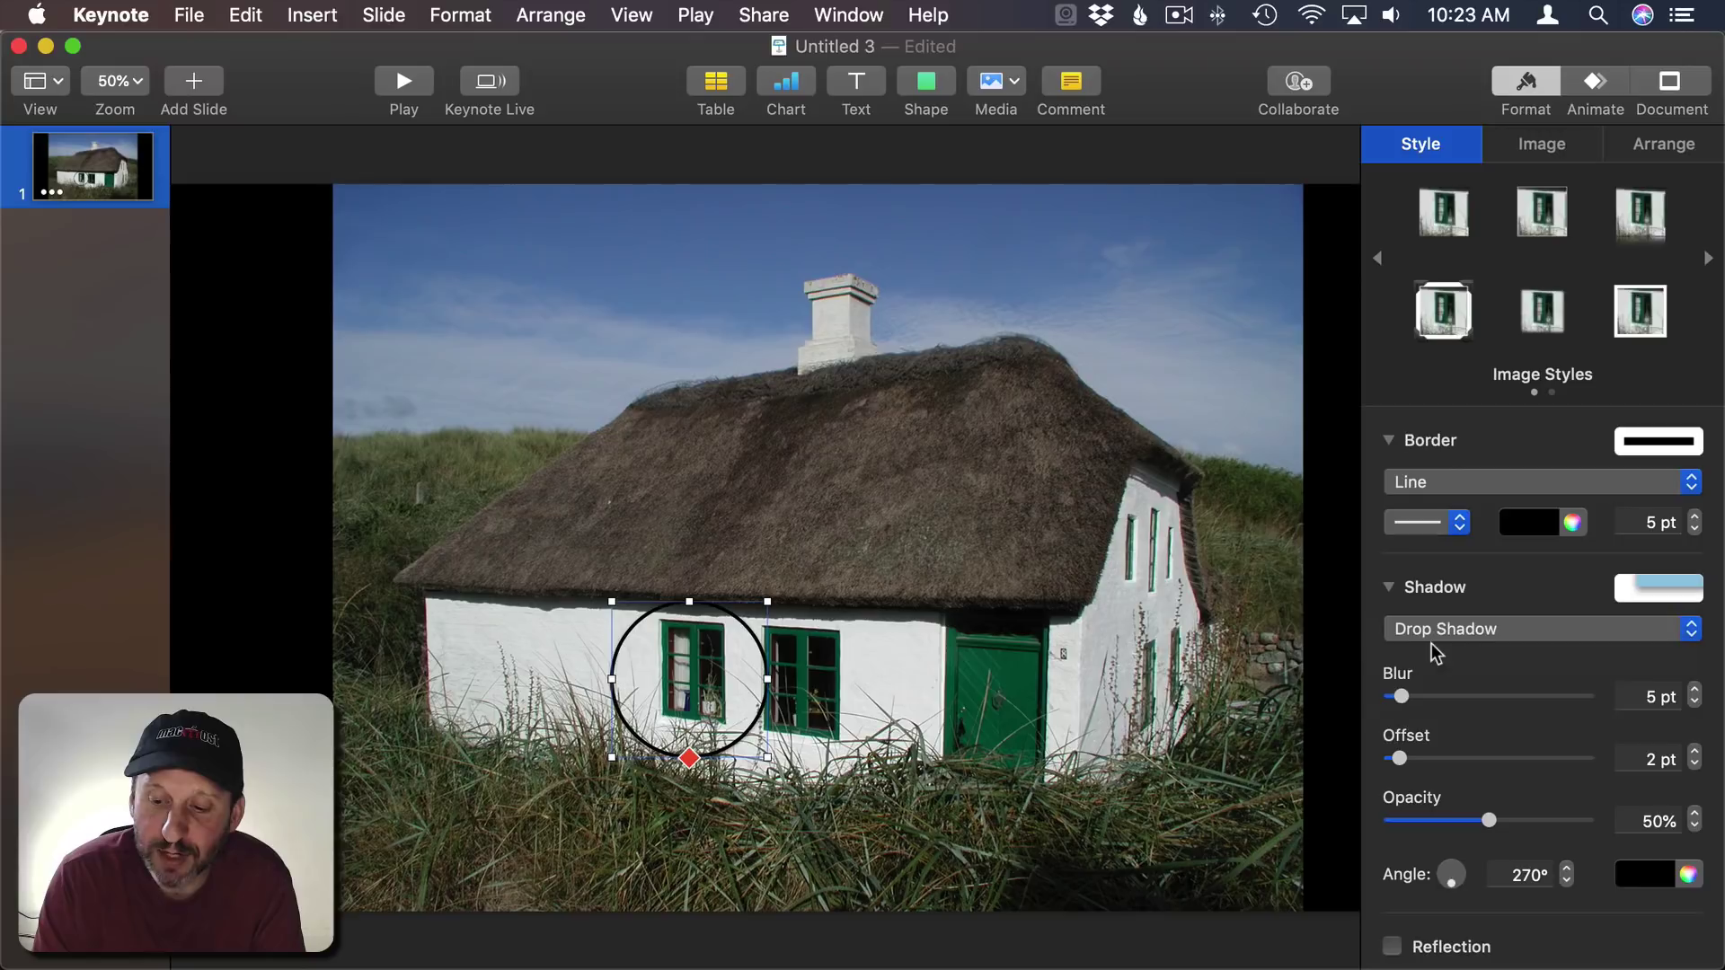
{"action": "left_click", "coordinate": [1389, 588]}
{"action": "left_click", "coordinate": [1596, 81]}
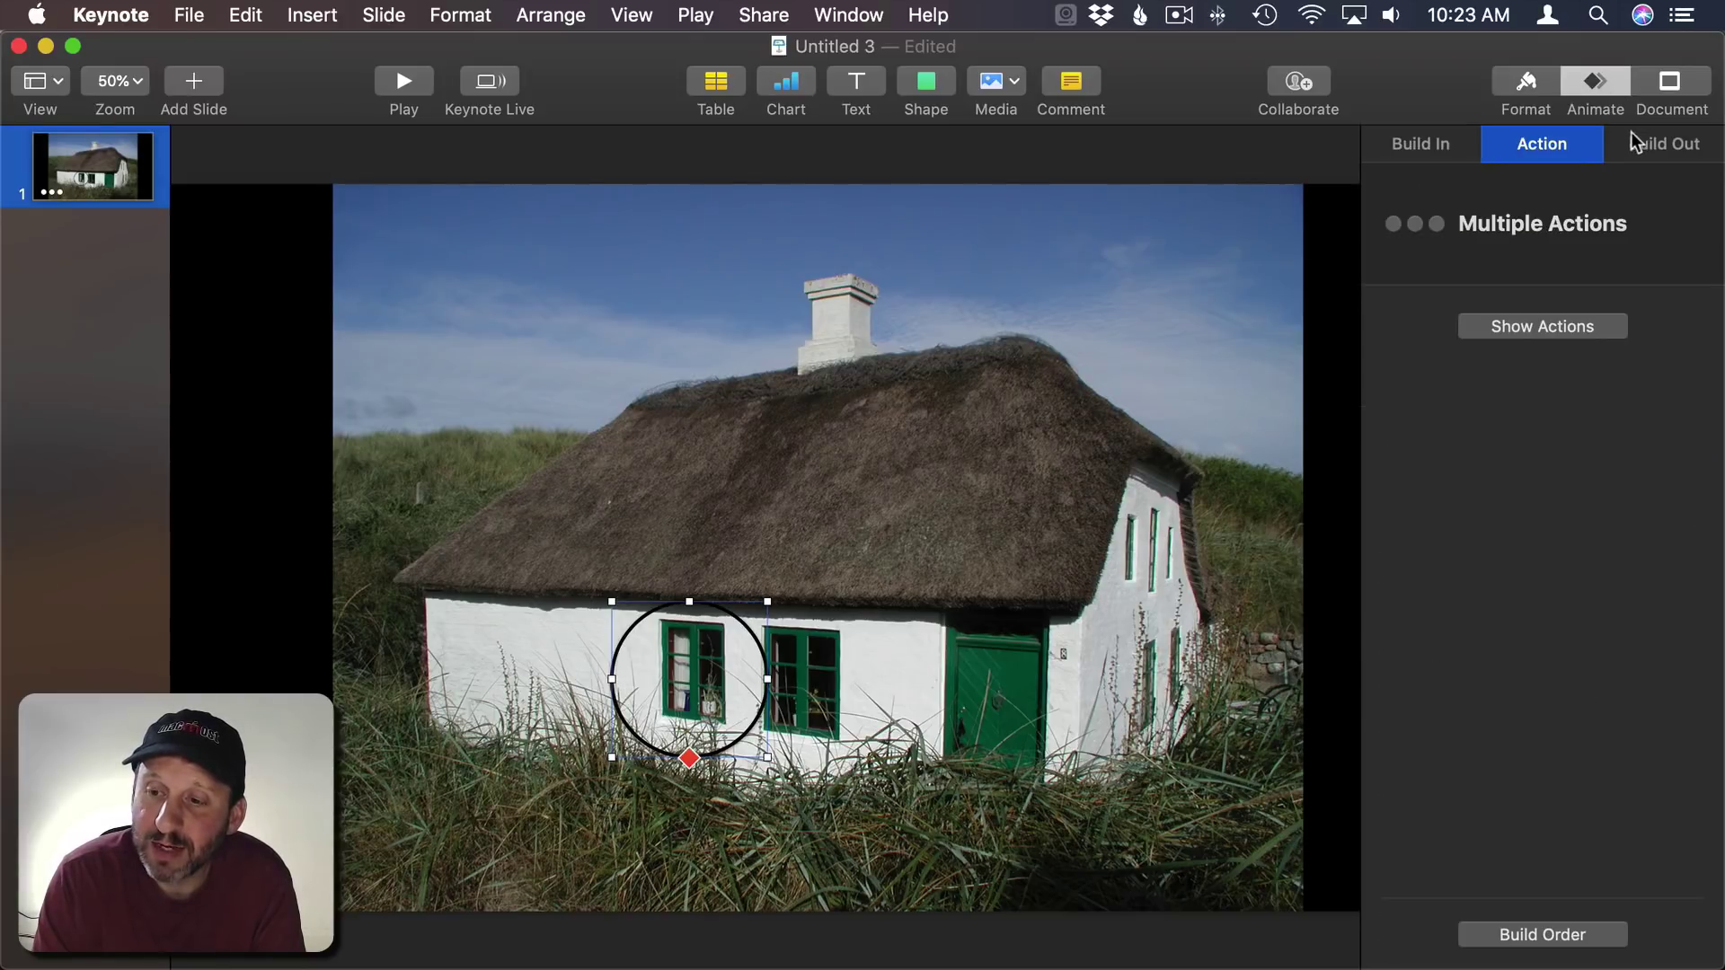
{"action": "left_click", "coordinate": [1560, 325]}
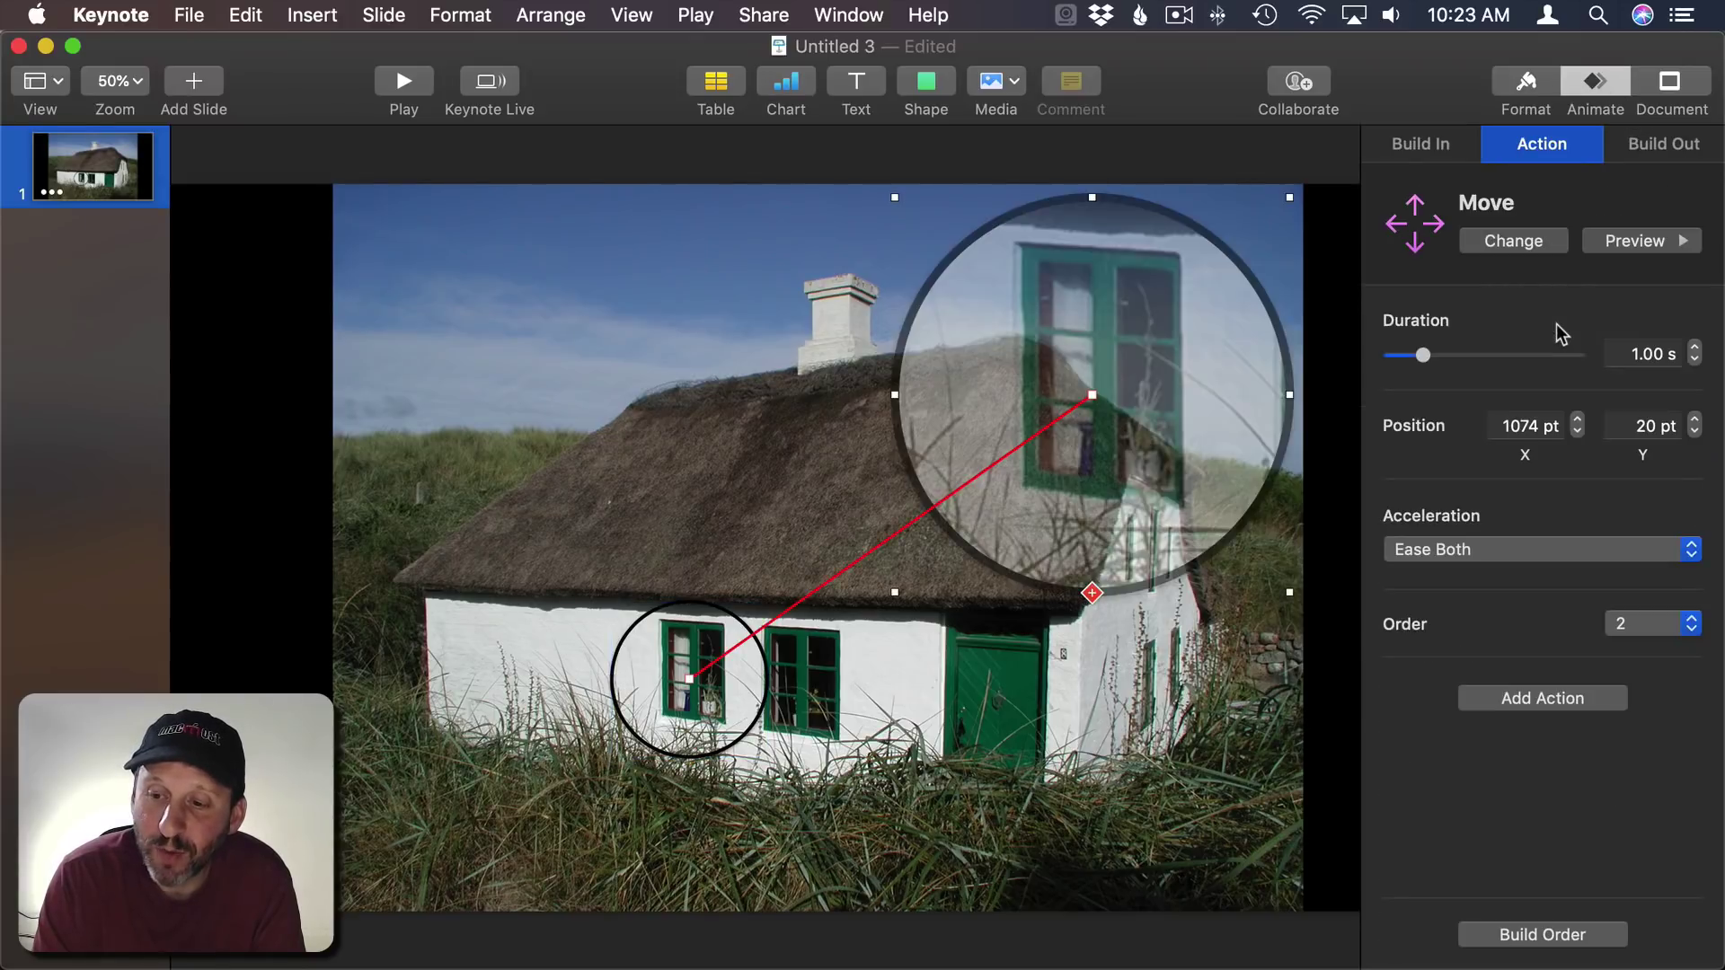
{"action": "left_click", "coordinate": [1630, 245]}
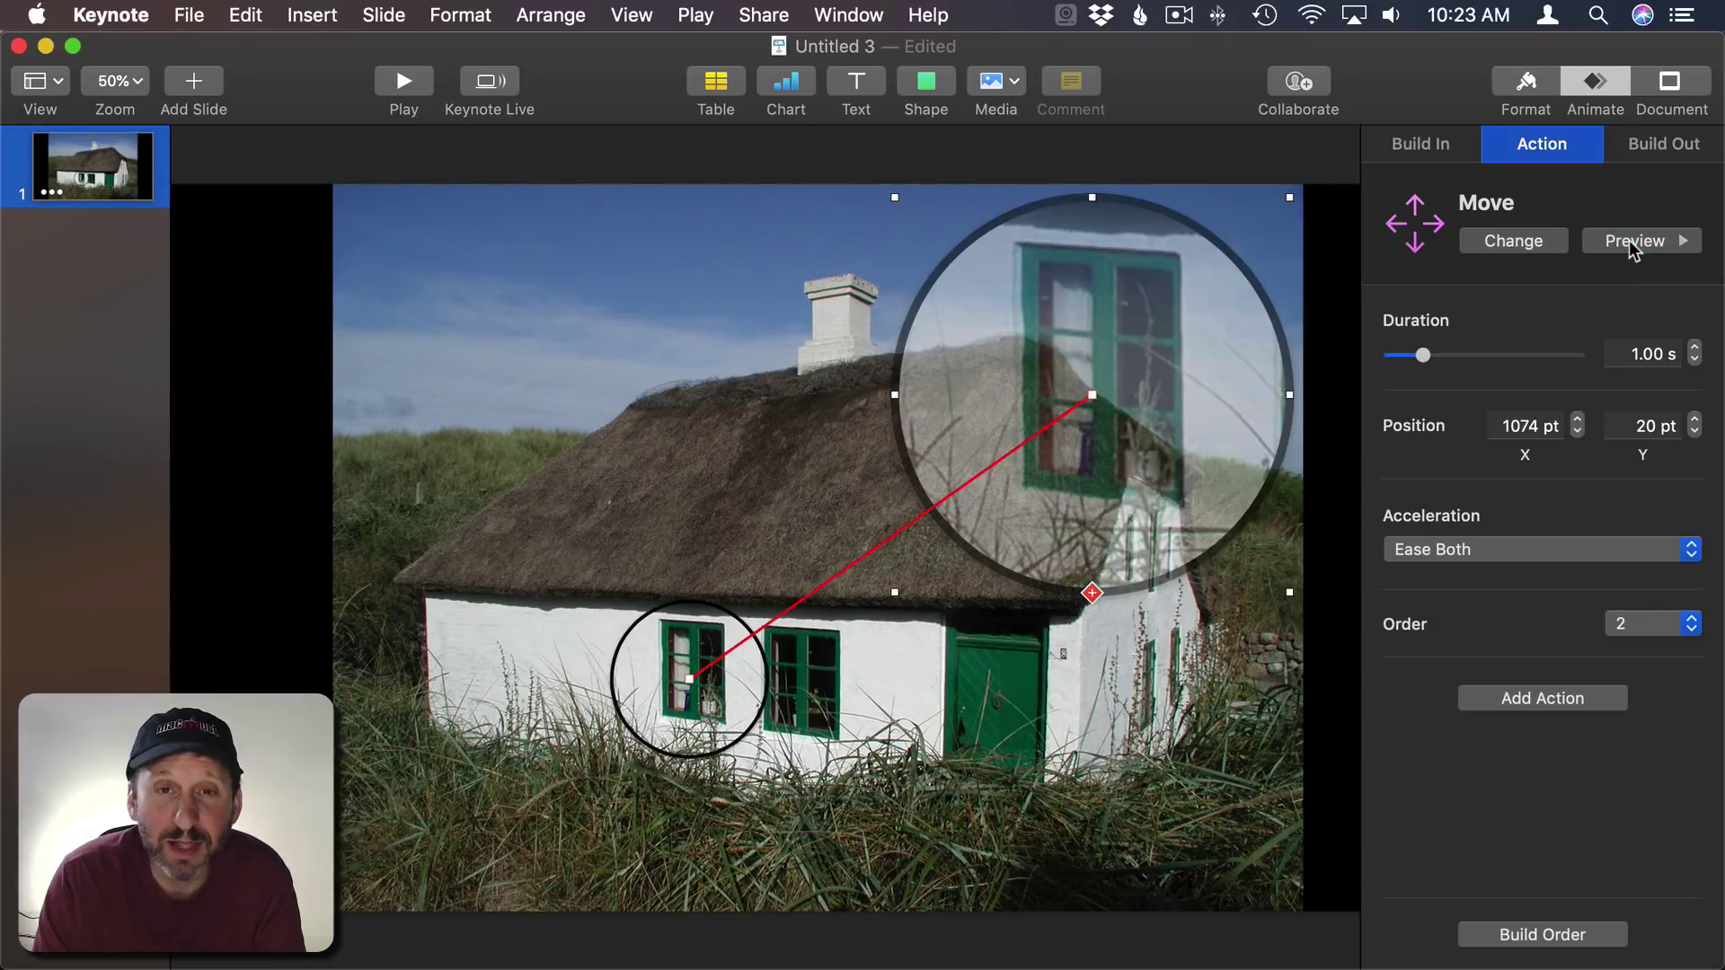
{"action": "mouse_move", "coordinate": [712, 663]}
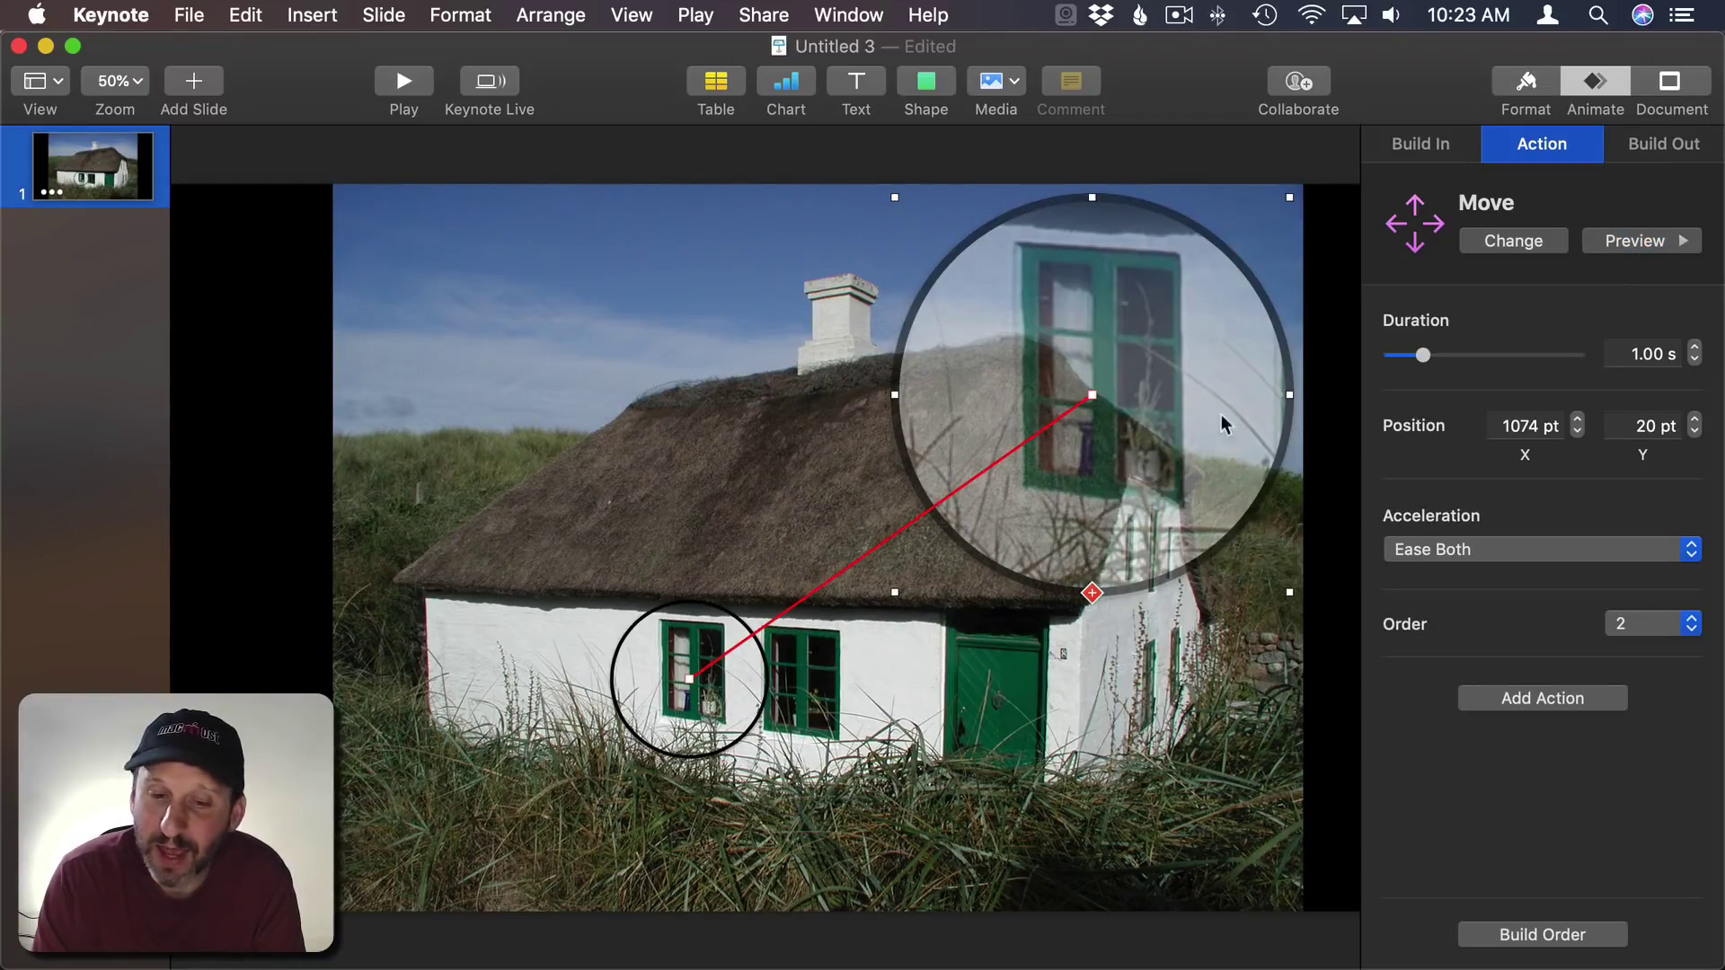
{"action": "left_click", "coordinate": [251, 631]}
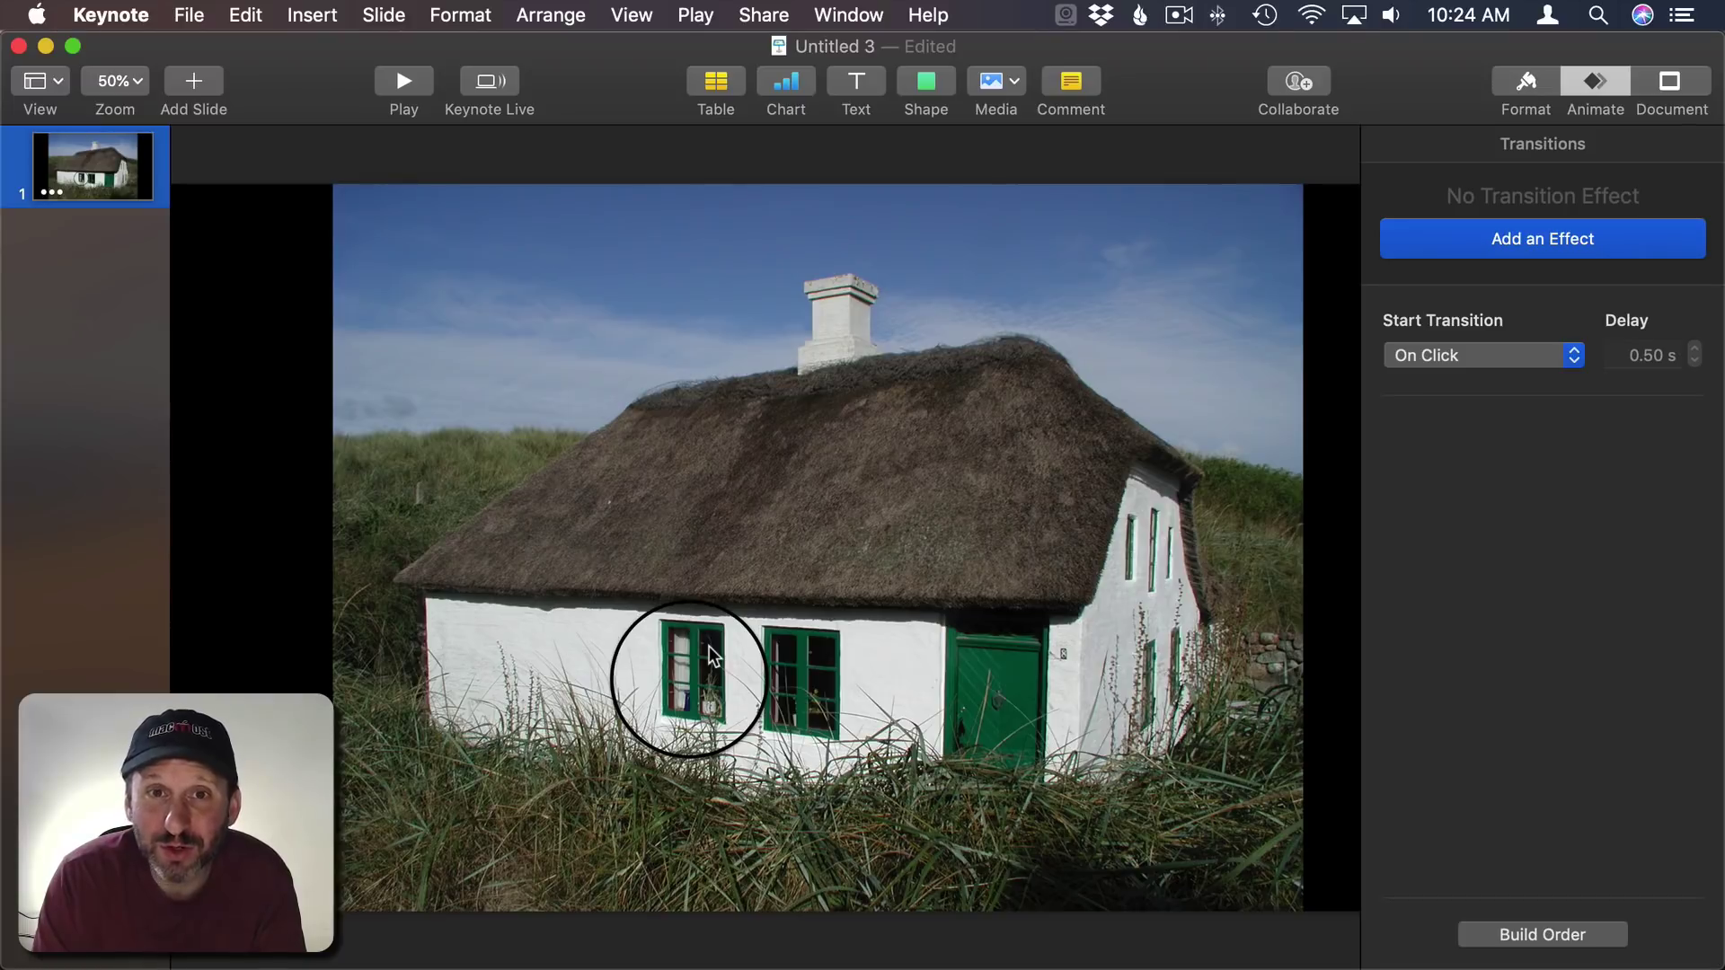
- Add a third Opacity action to the circle with target opacity 100% over 1.00 s
{"action": "left_click", "coordinate": [729, 663]}
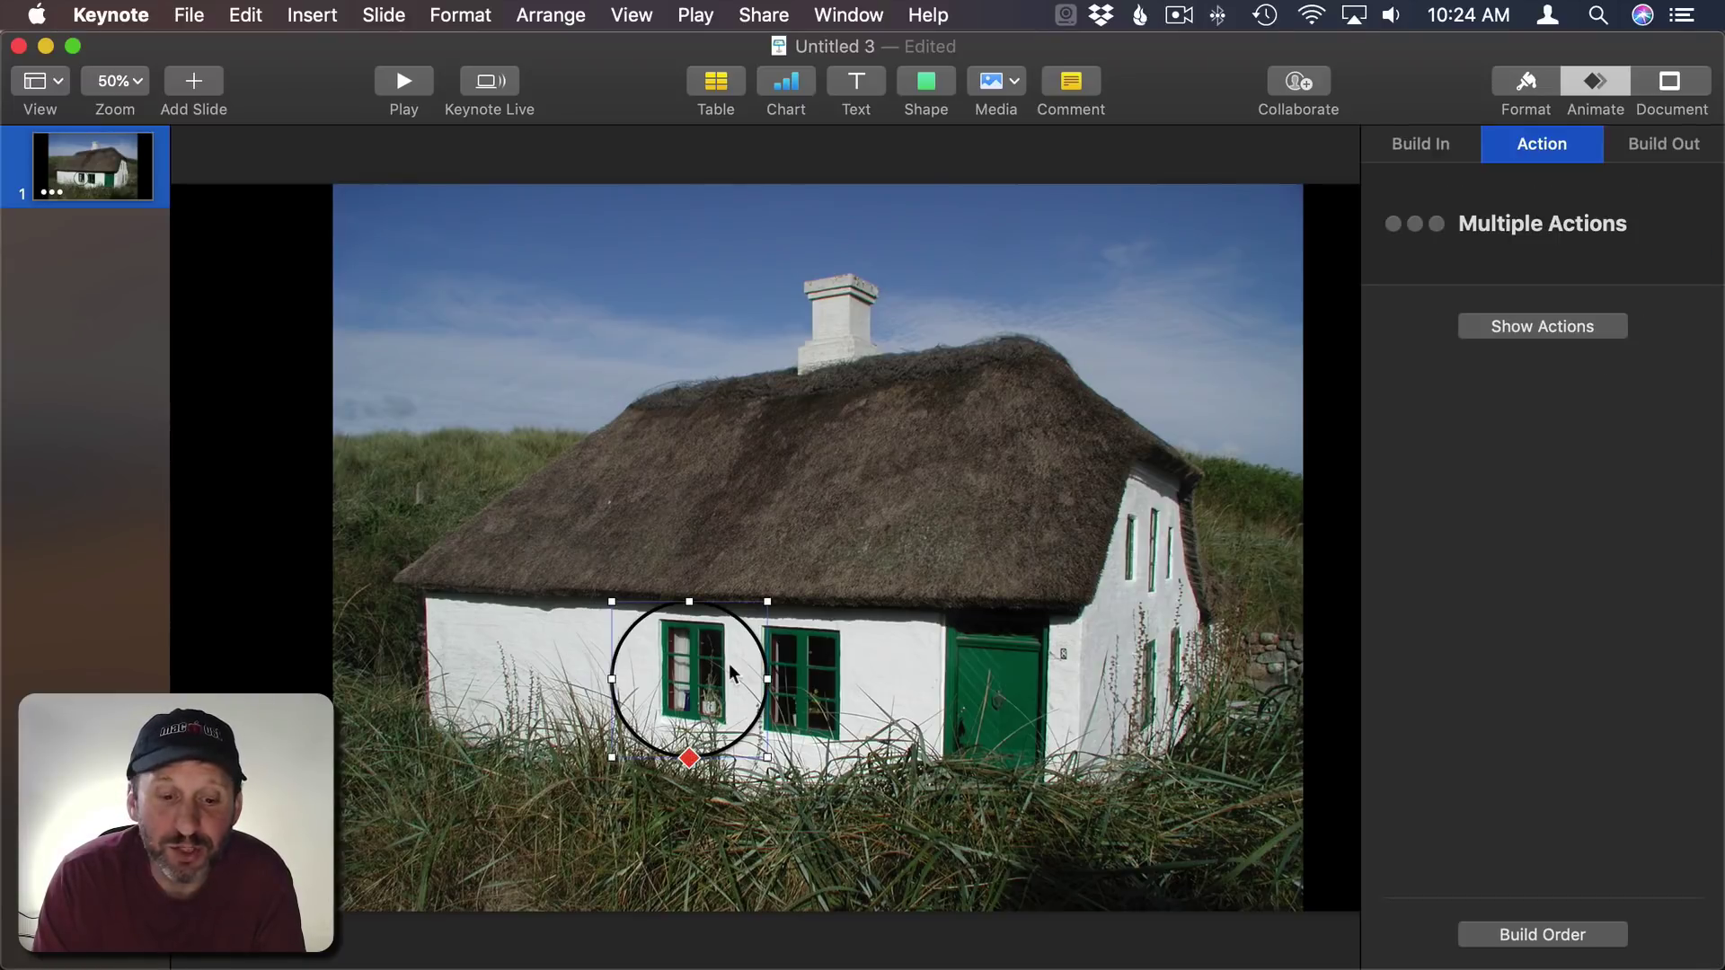
{"action": "left_click", "coordinate": [1540, 326]}
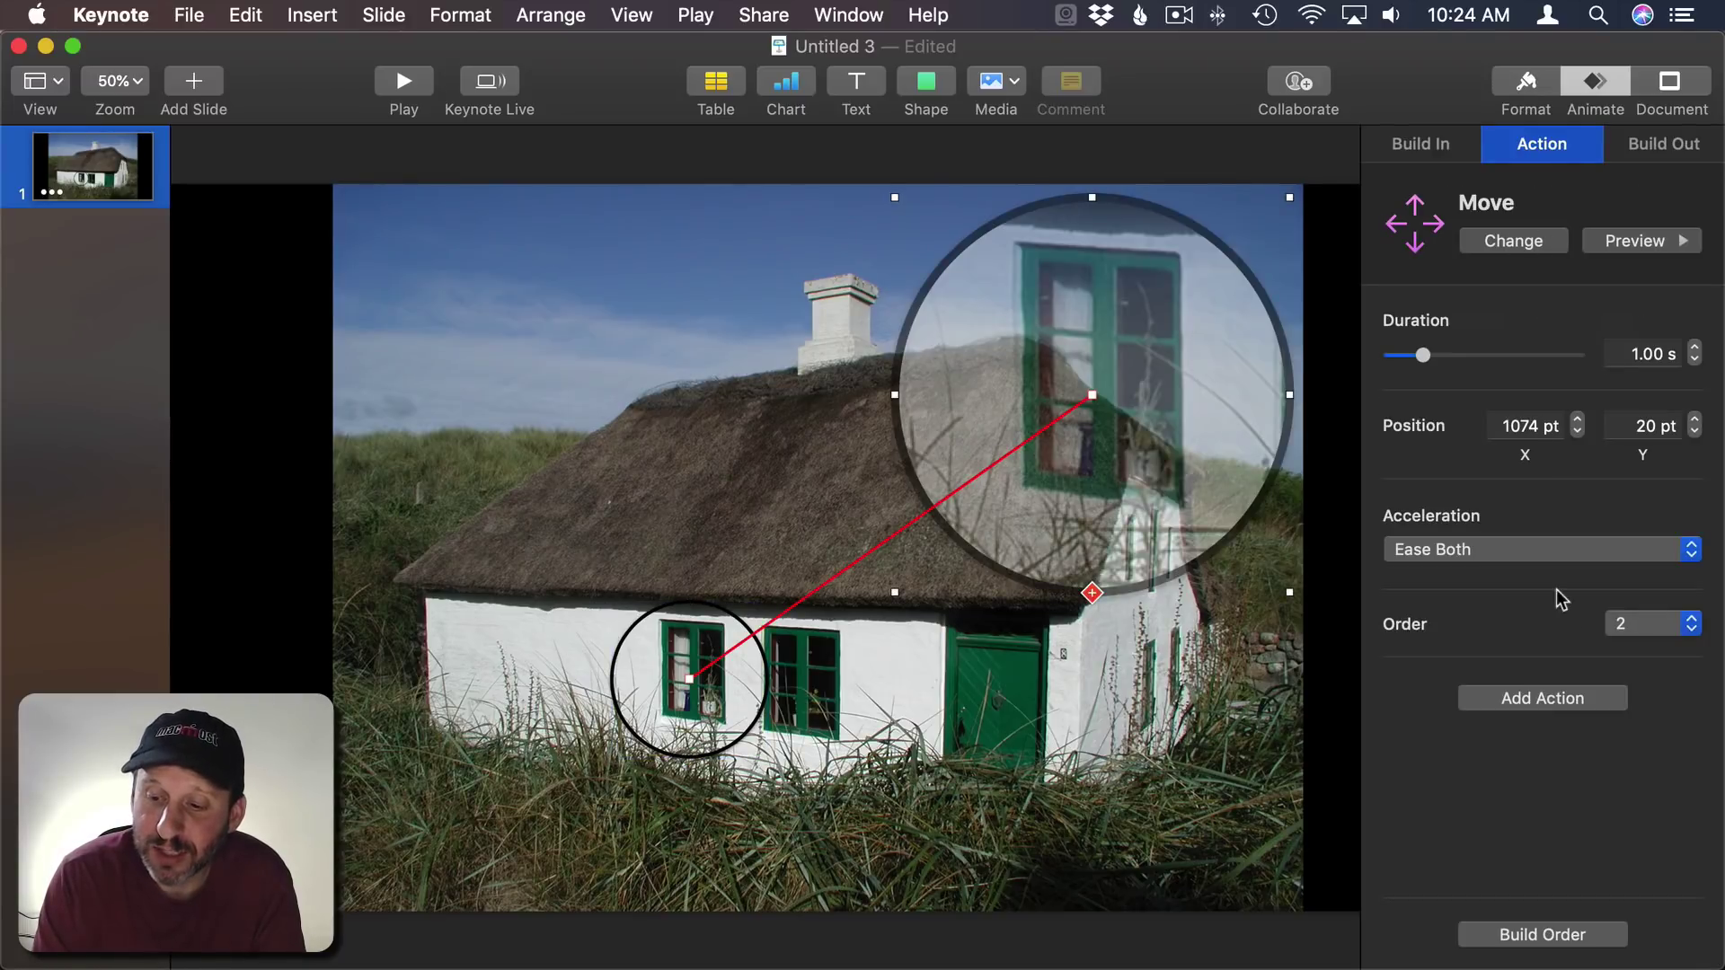
{"action": "left_click", "coordinate": [1574, 709]}
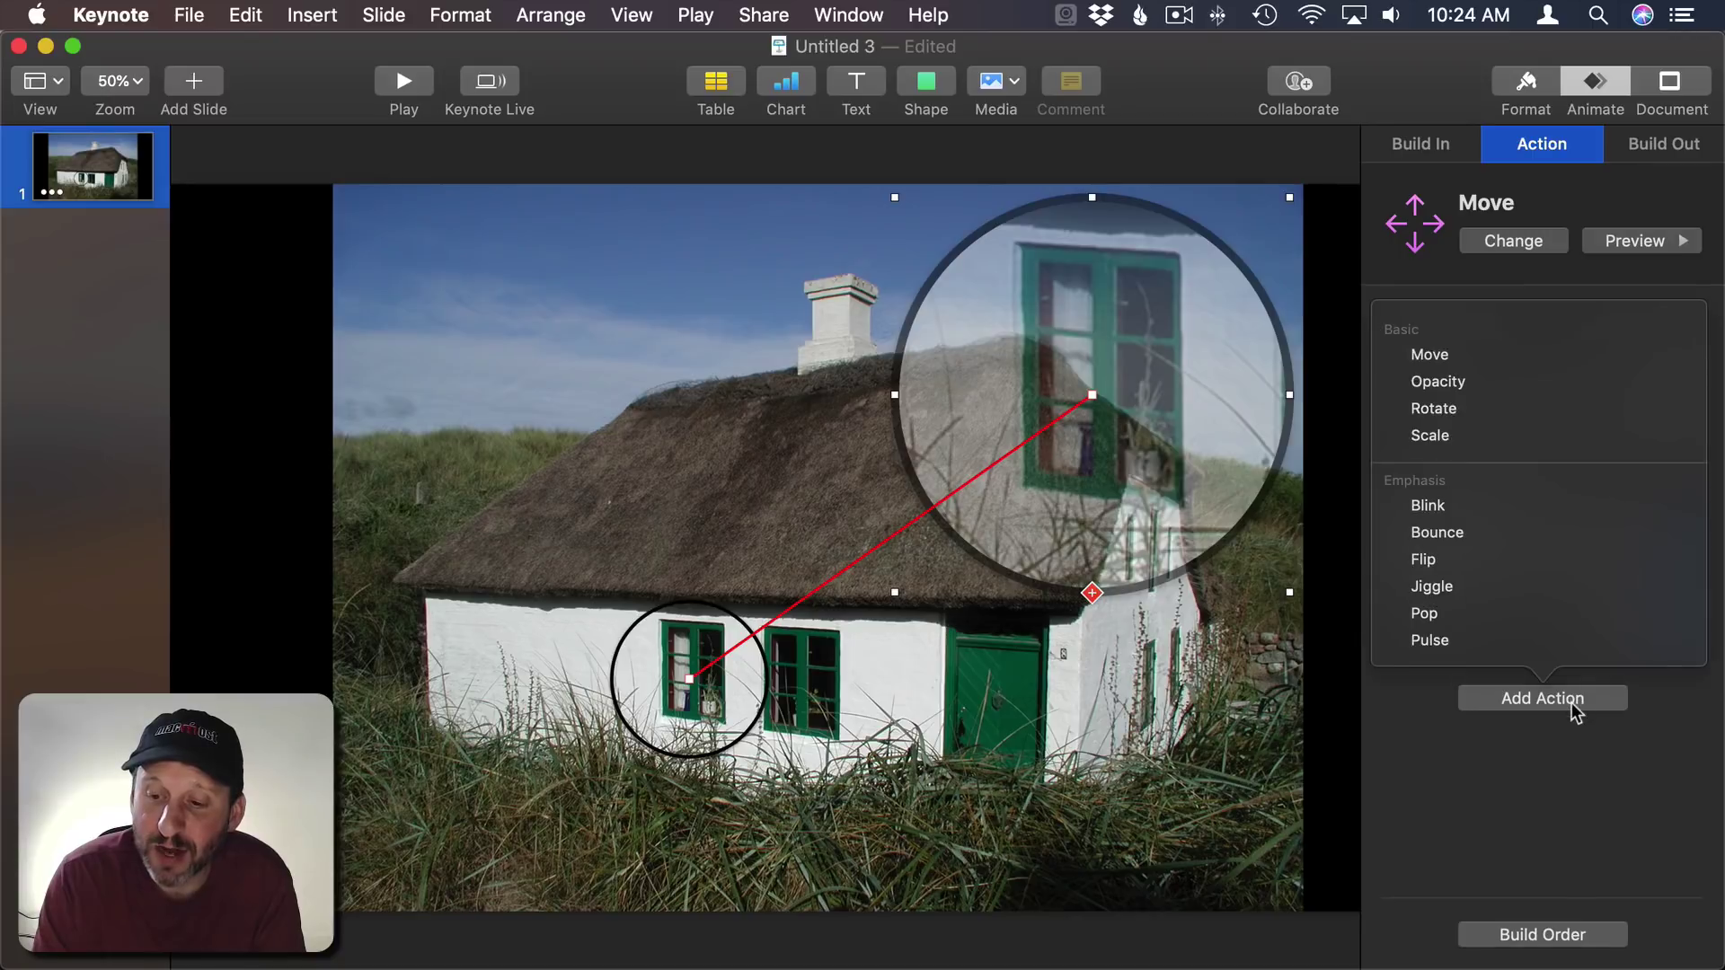
{"action": "left_click", "coordinate": [1451, 383]}
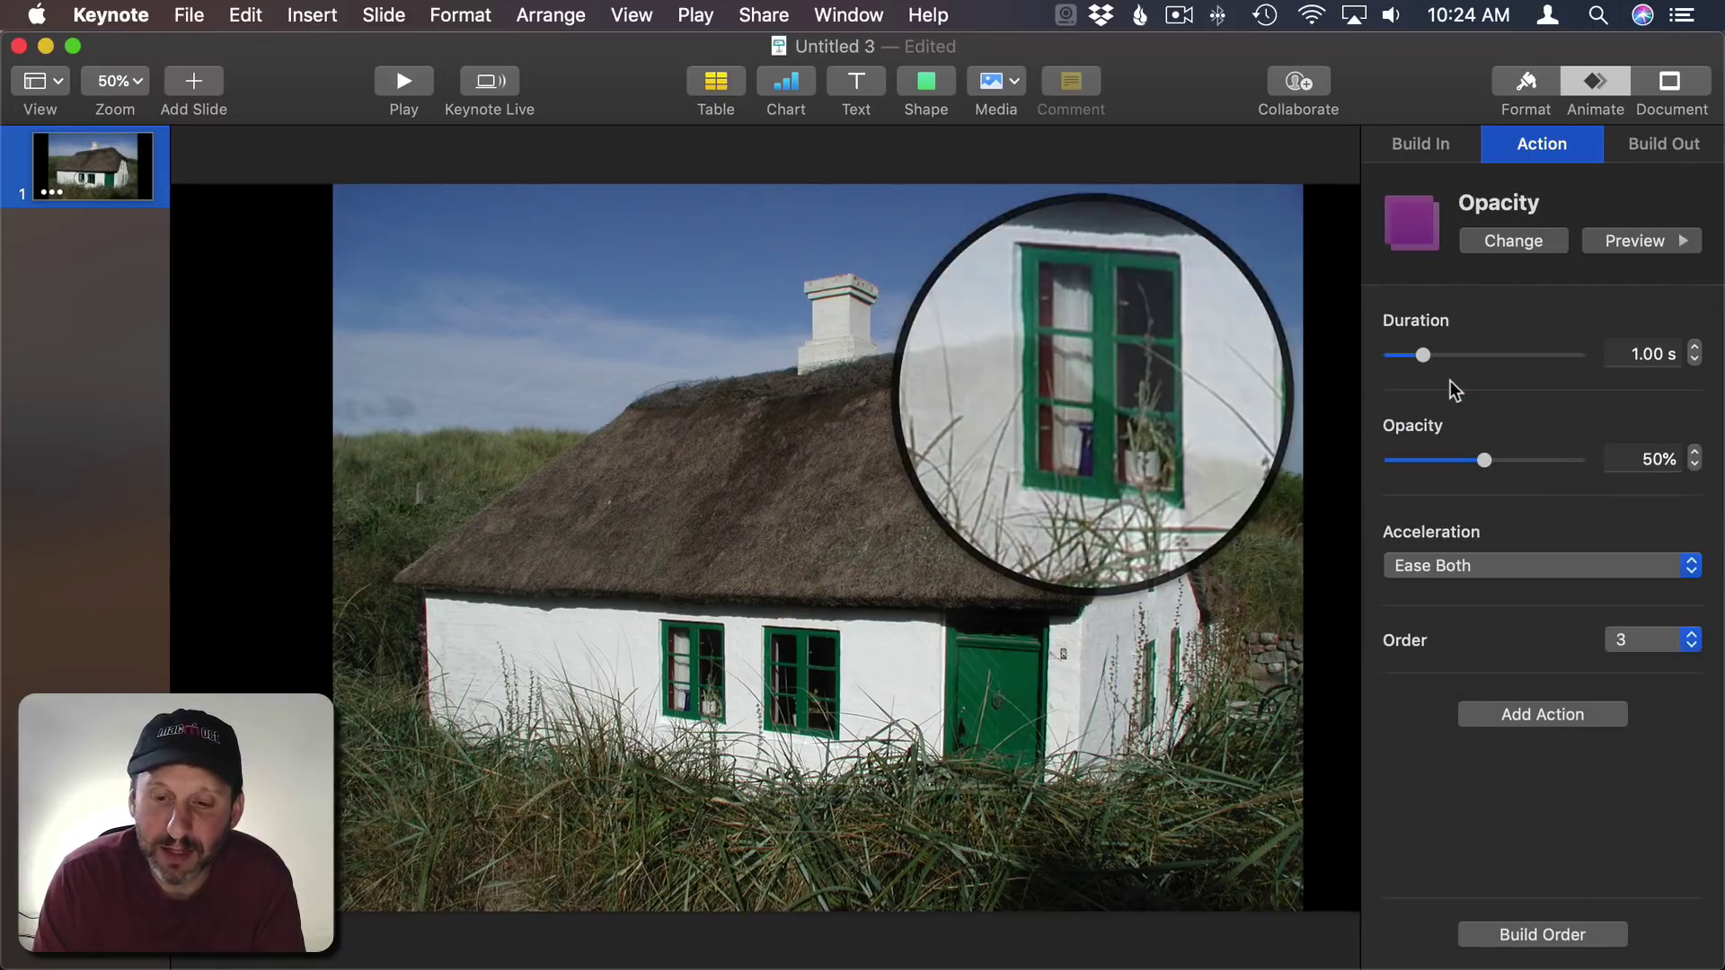
{"action": "left_click", "coordinate": [1621, 459]}
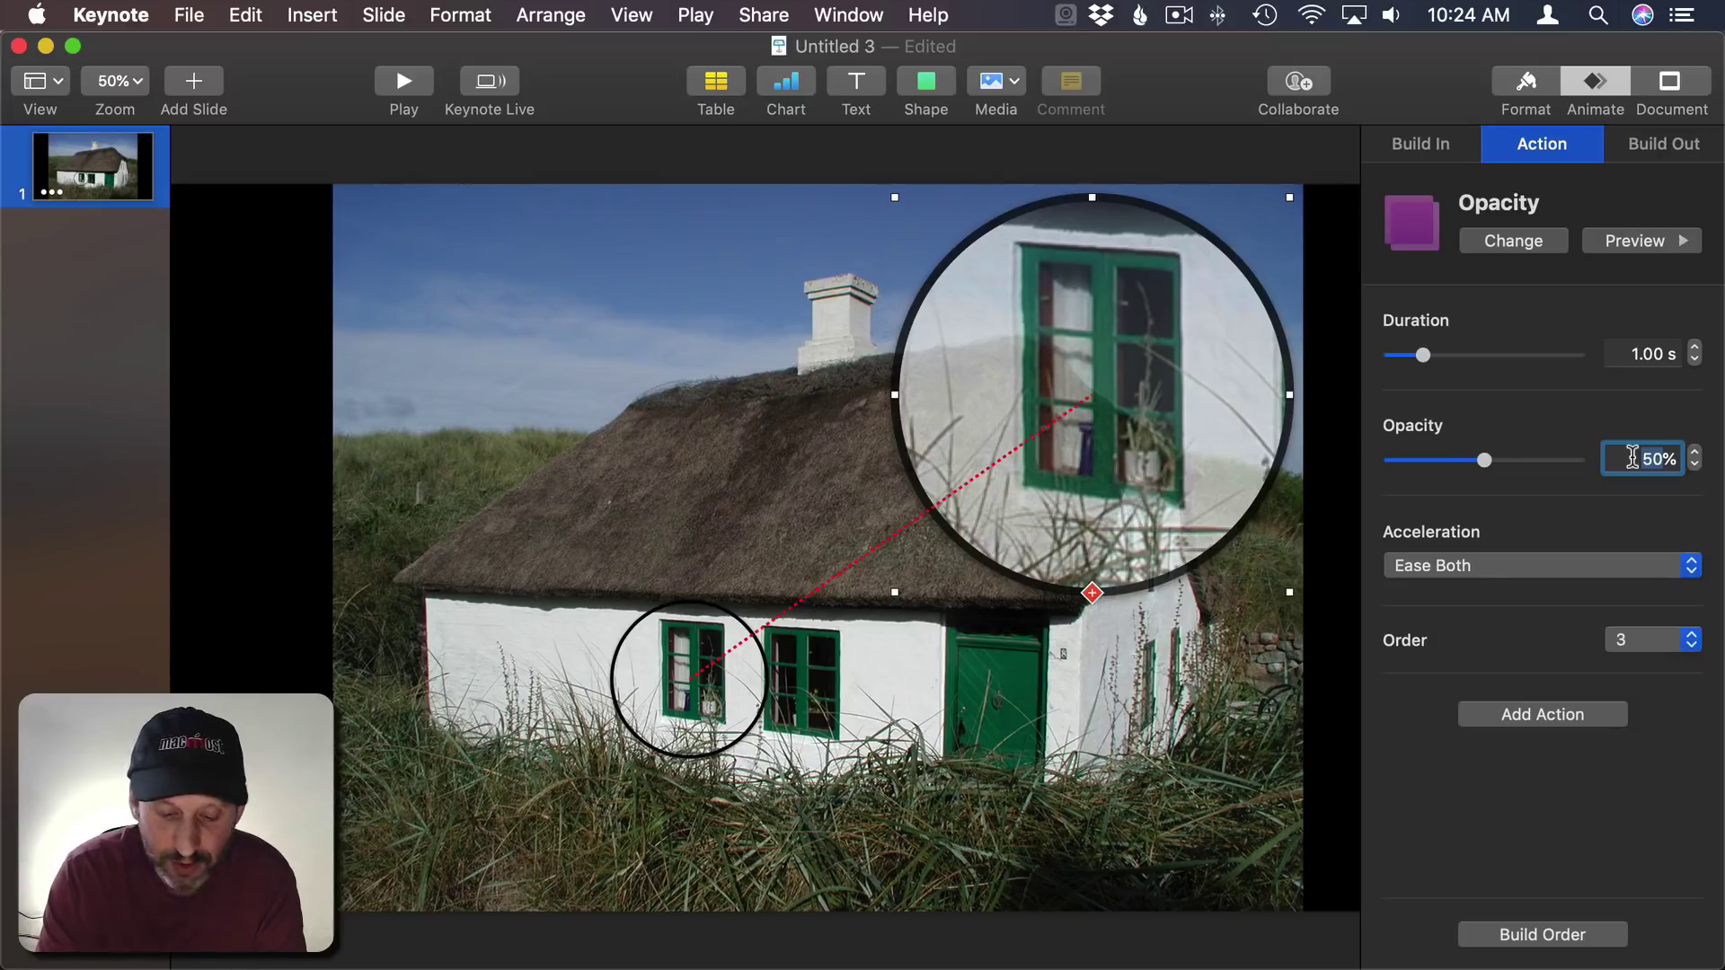
{"action": "type", "text": "100"}
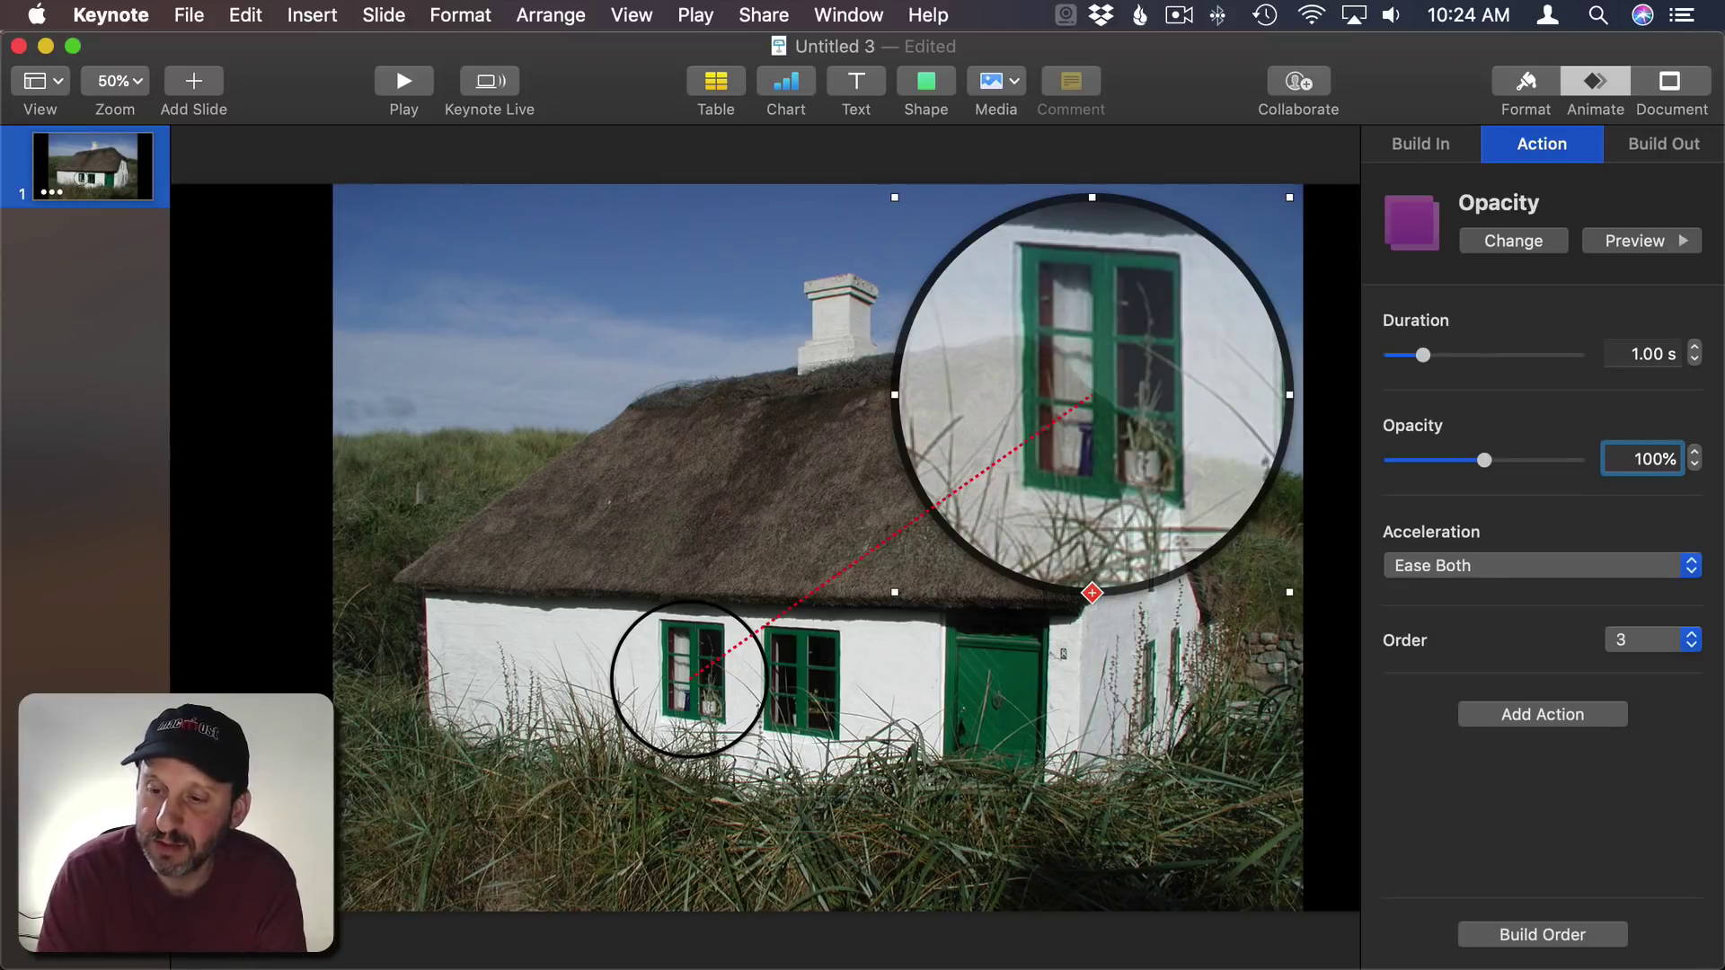
{"action": "key", "text": "Return"}
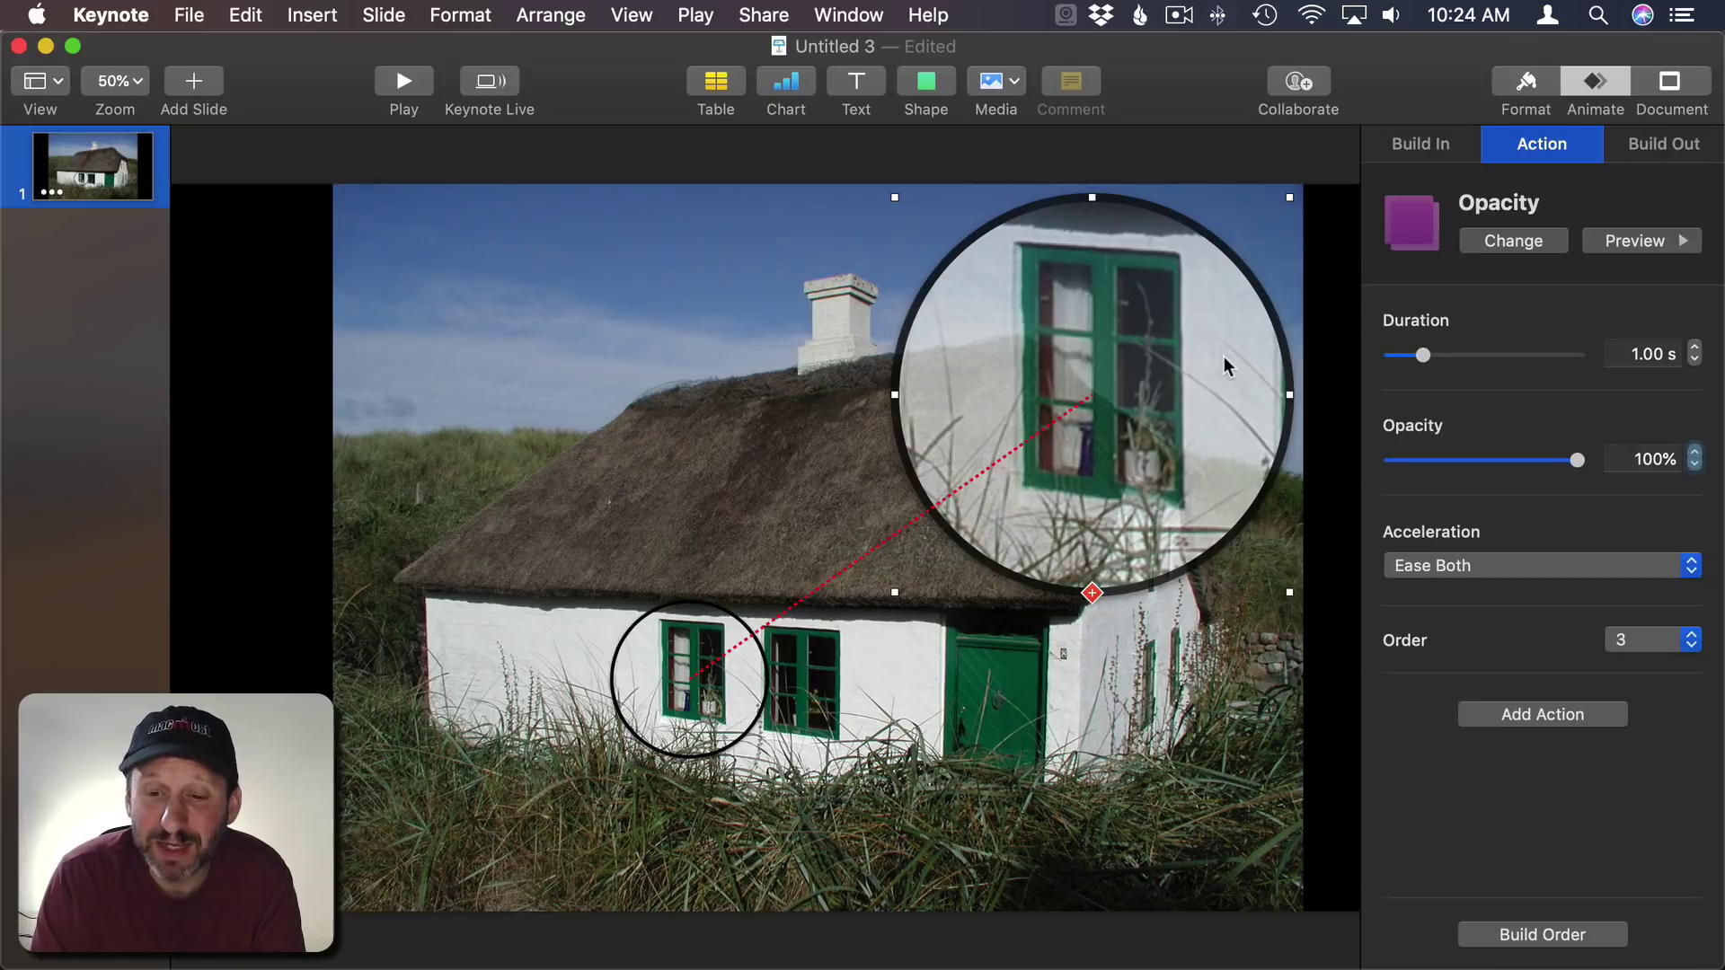
- Reselect the circle and set its Format opacity to 0%
{"action": "left_click", "coordinate": [278, 570]}
{"action": "left_click", "coordinate": [669, 690]}
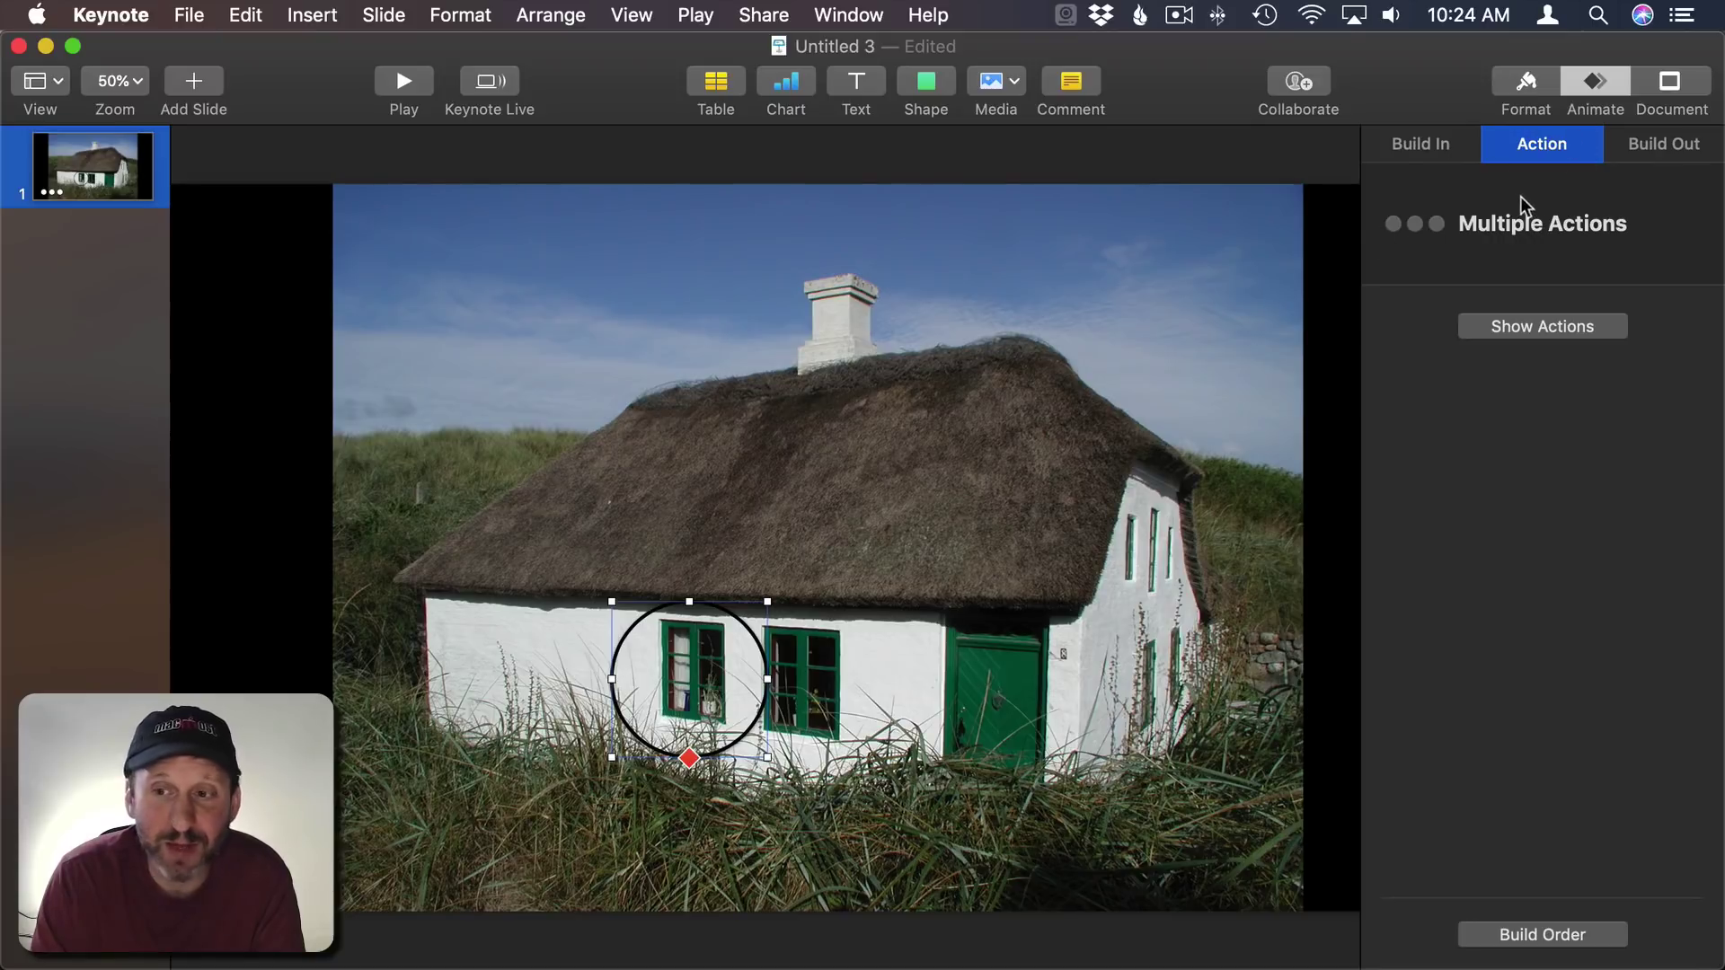
{"action": "left_click", "coordinate": [1542, 85]}
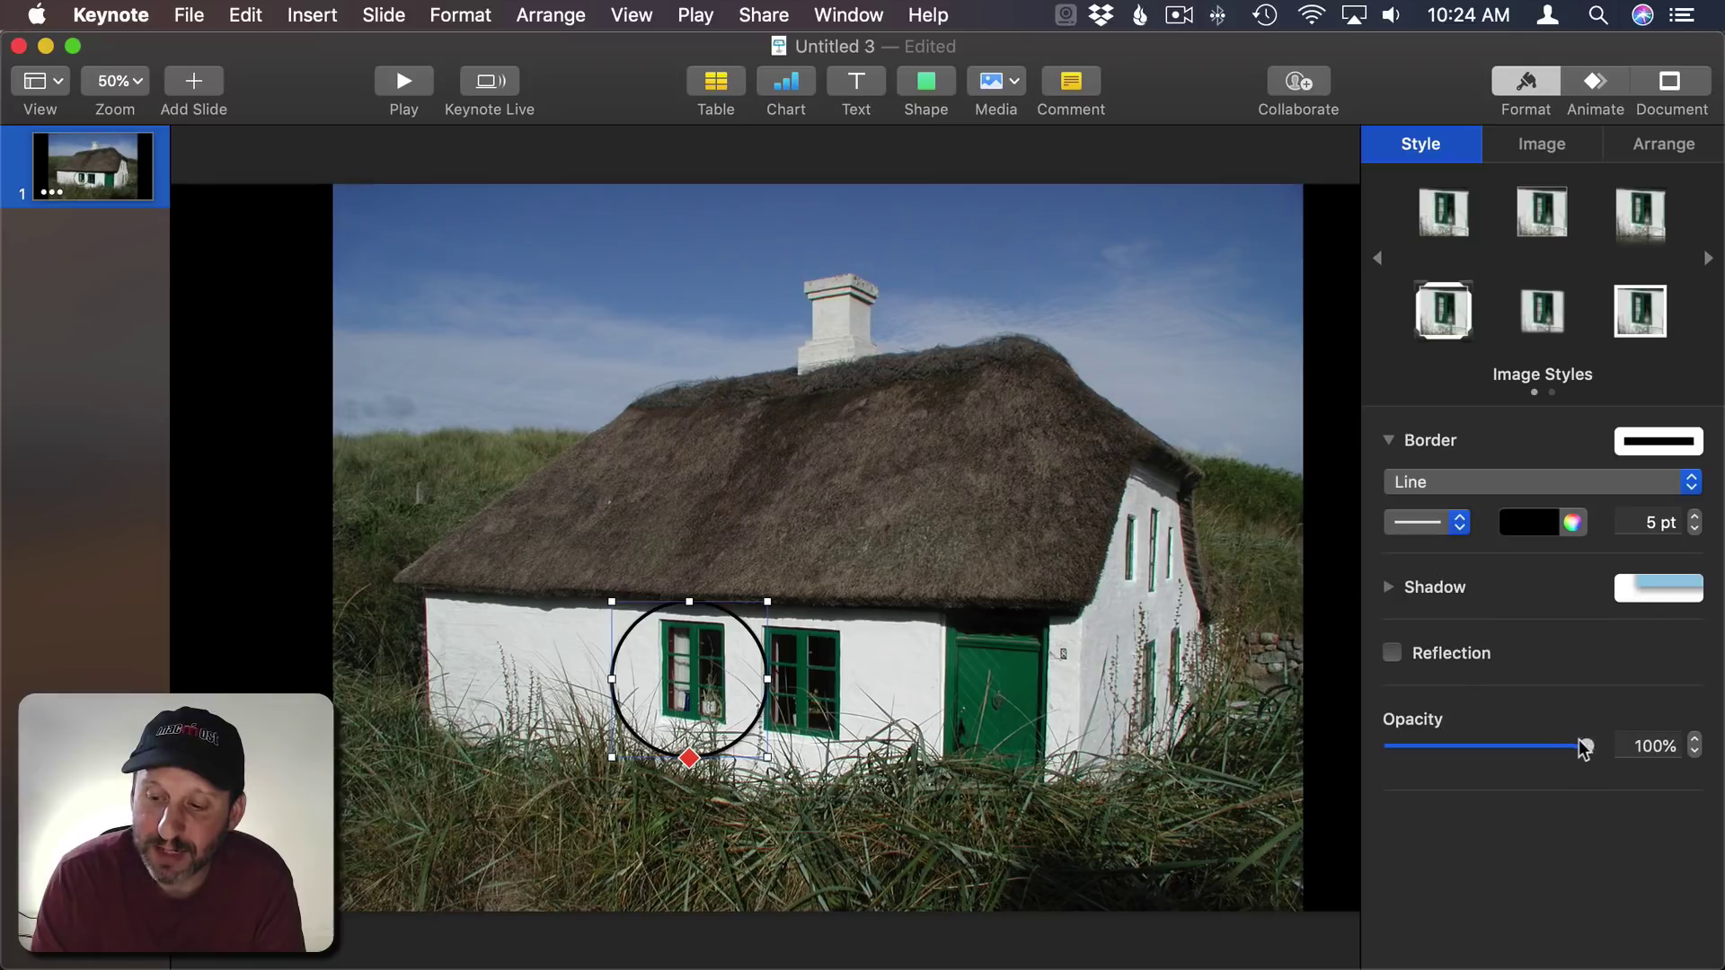
{"action": "double_click", "coordinate": [1640, 744]}
{"action": "type", "text": "0"}
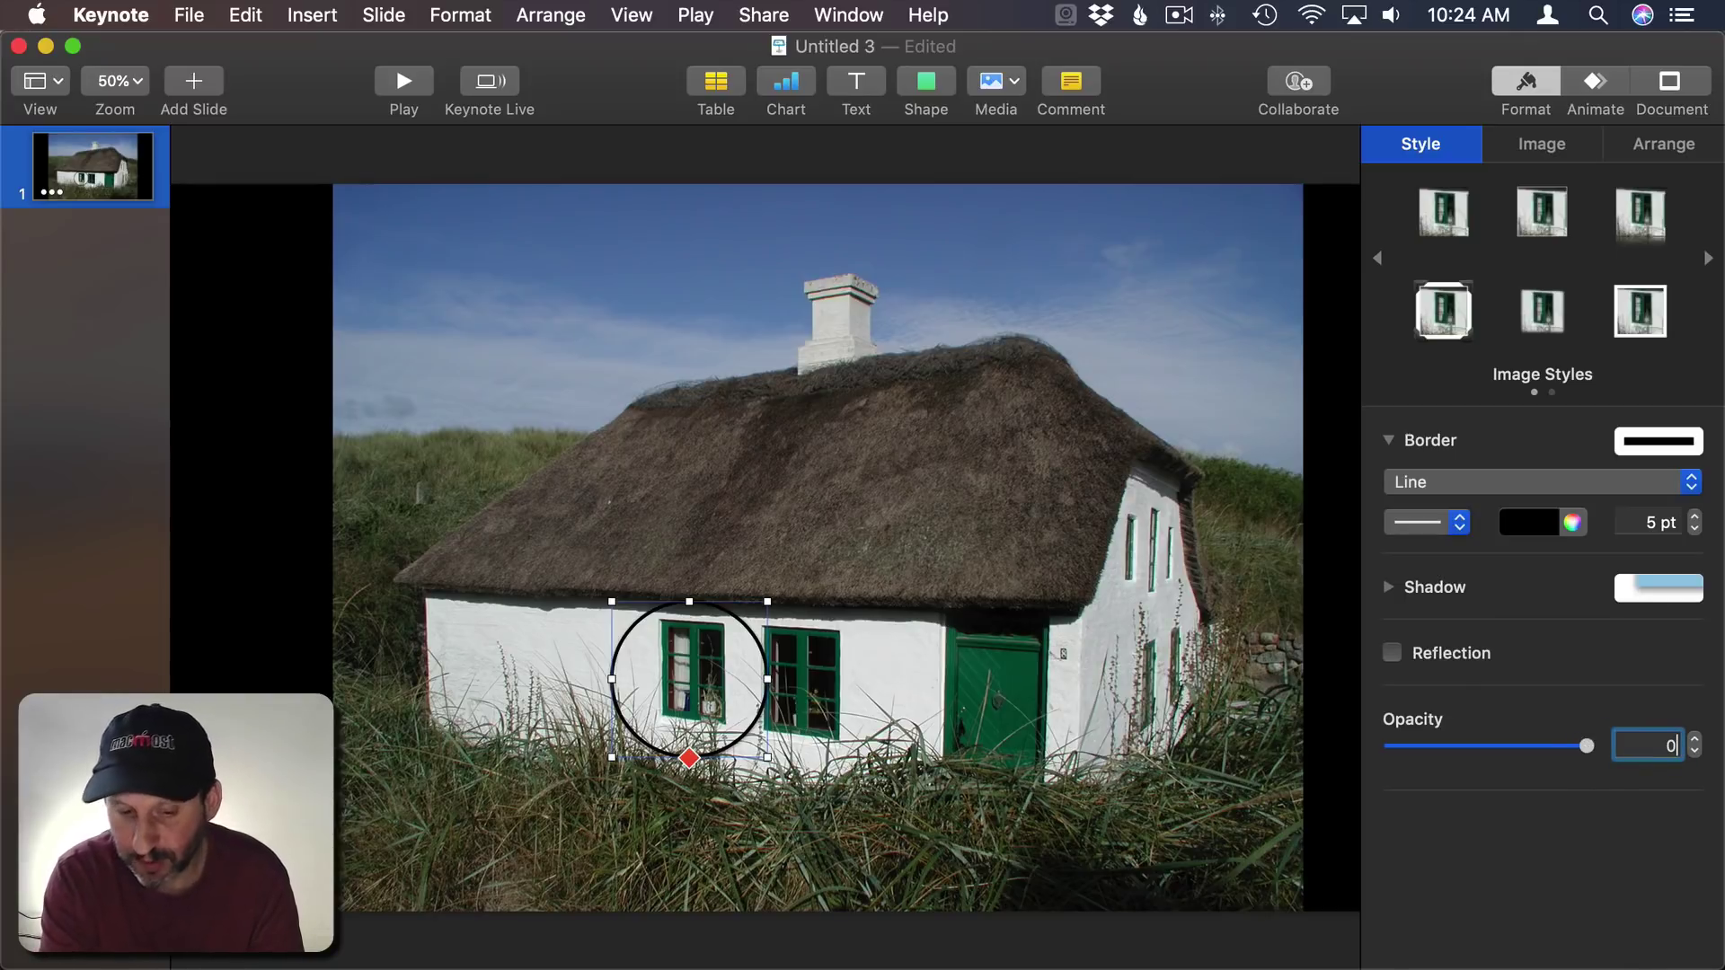
{"action": "key", "text": "Return"}
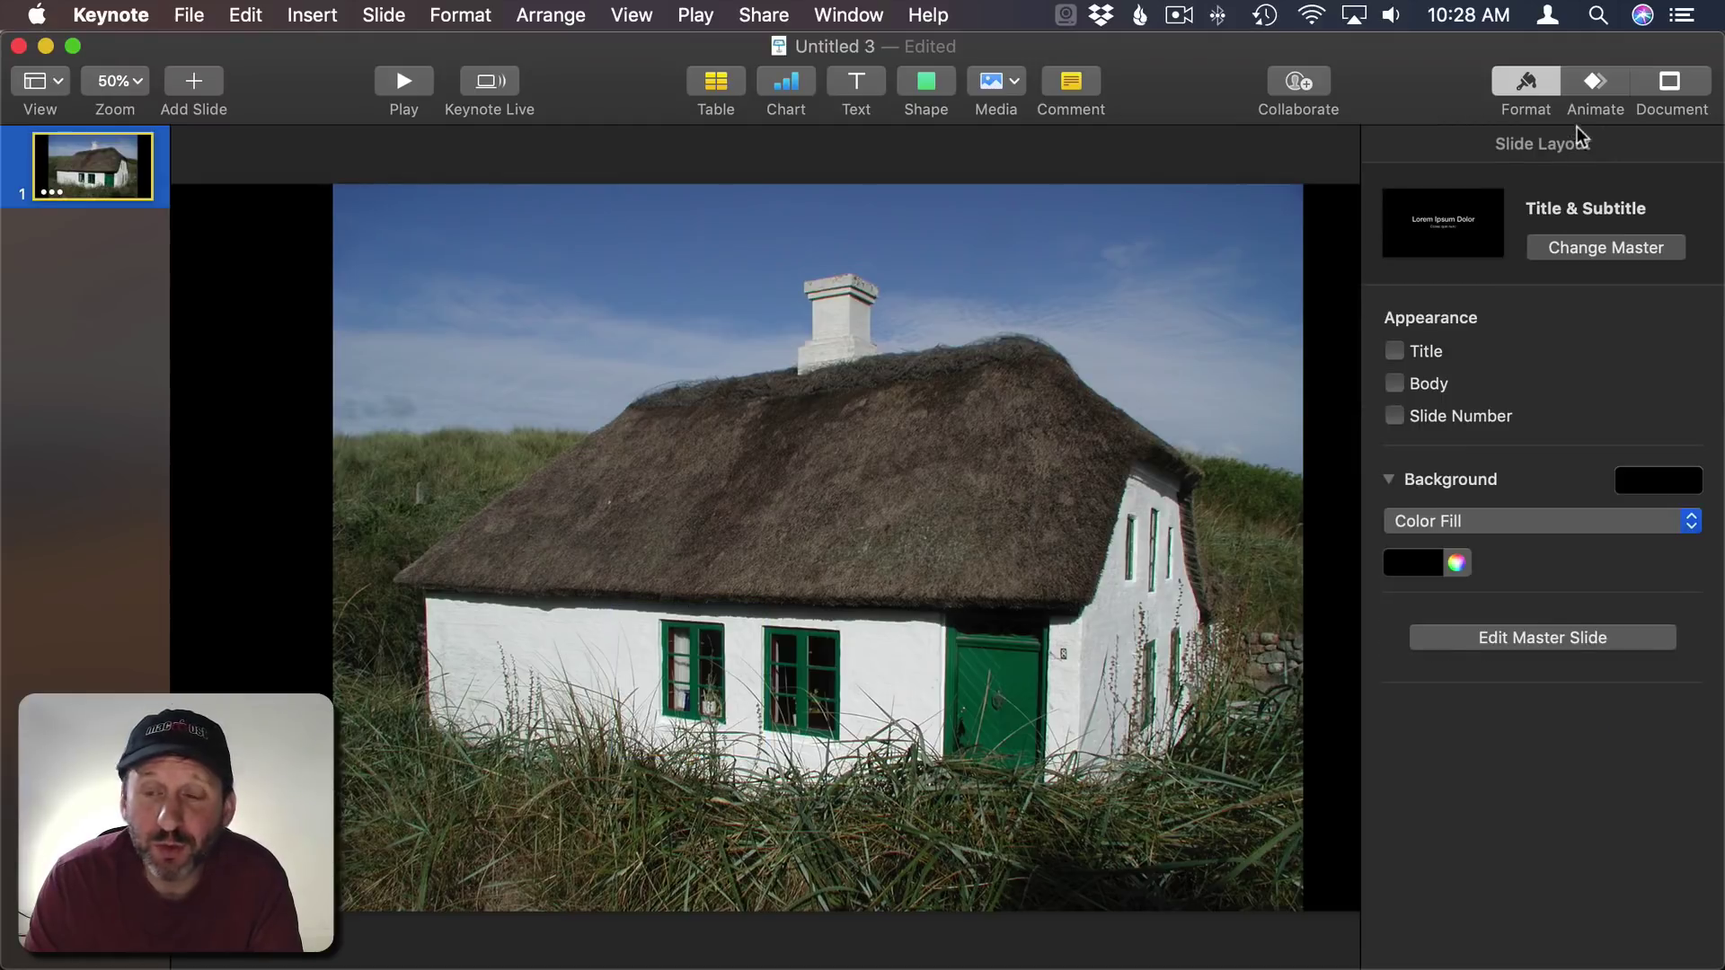
- Set build 3 (Opacity) to start With Build 1 at 0 s delay
{"action": "left_click", "coordinate": [1600, 78]}
{"action": "left_click", "coordinate": [1525, 933]}
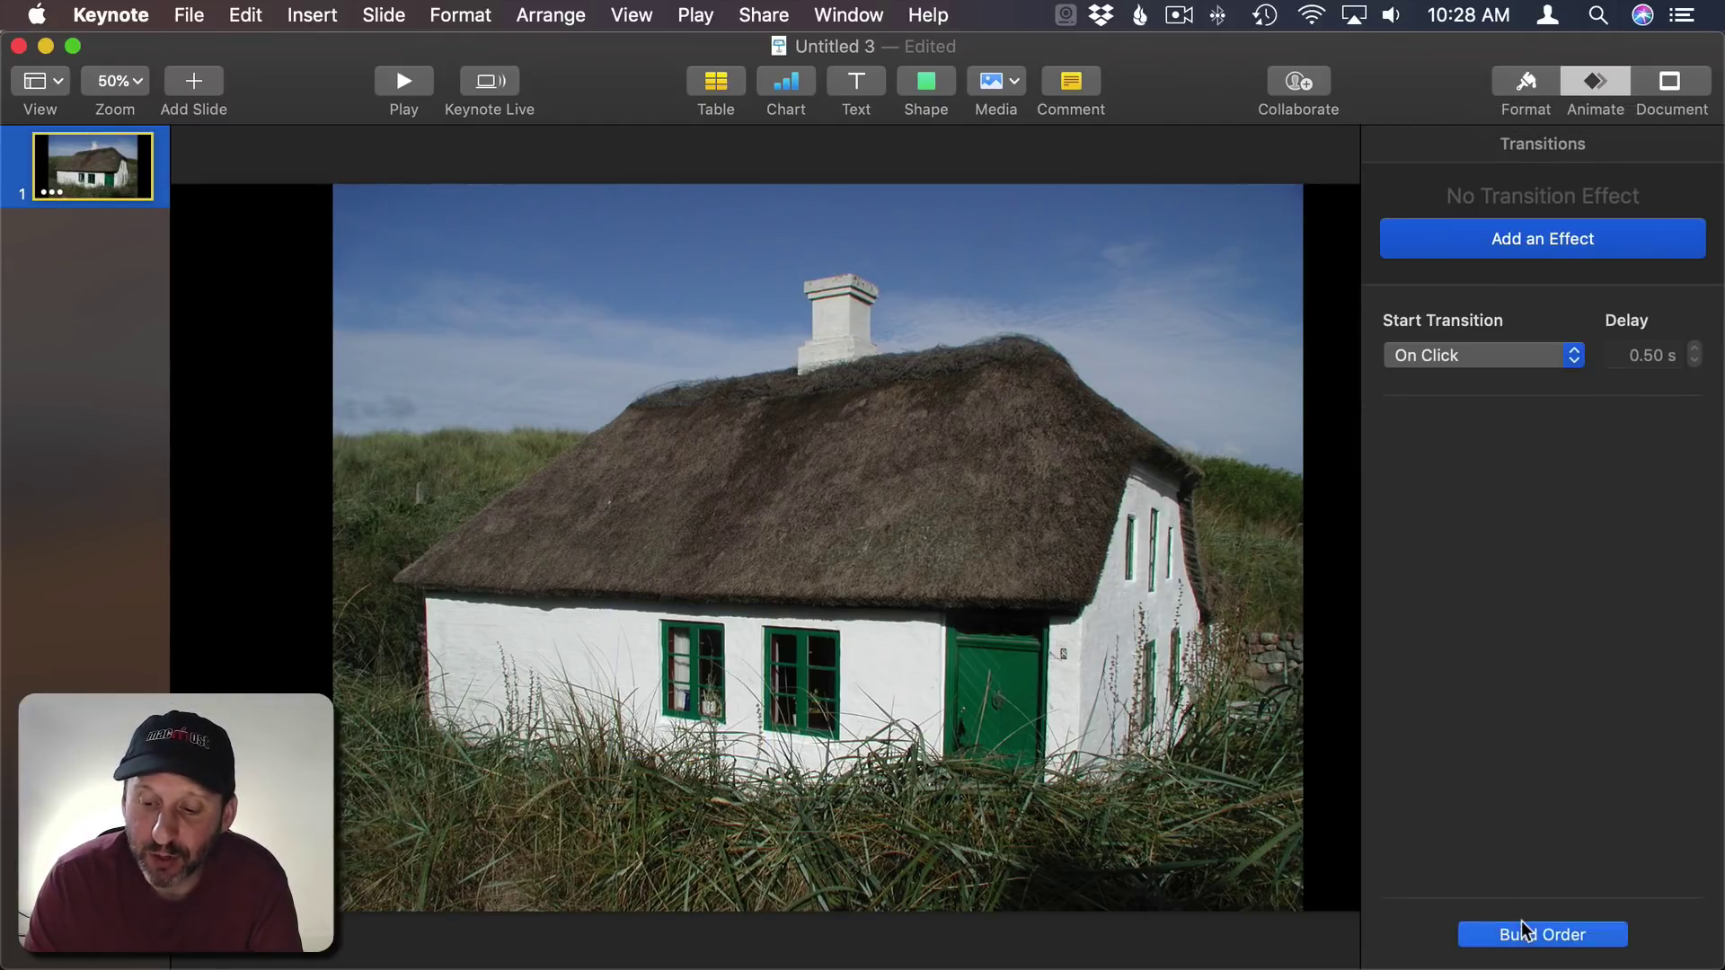
{"action": "left_click", "coordinate": [1189, 226]}
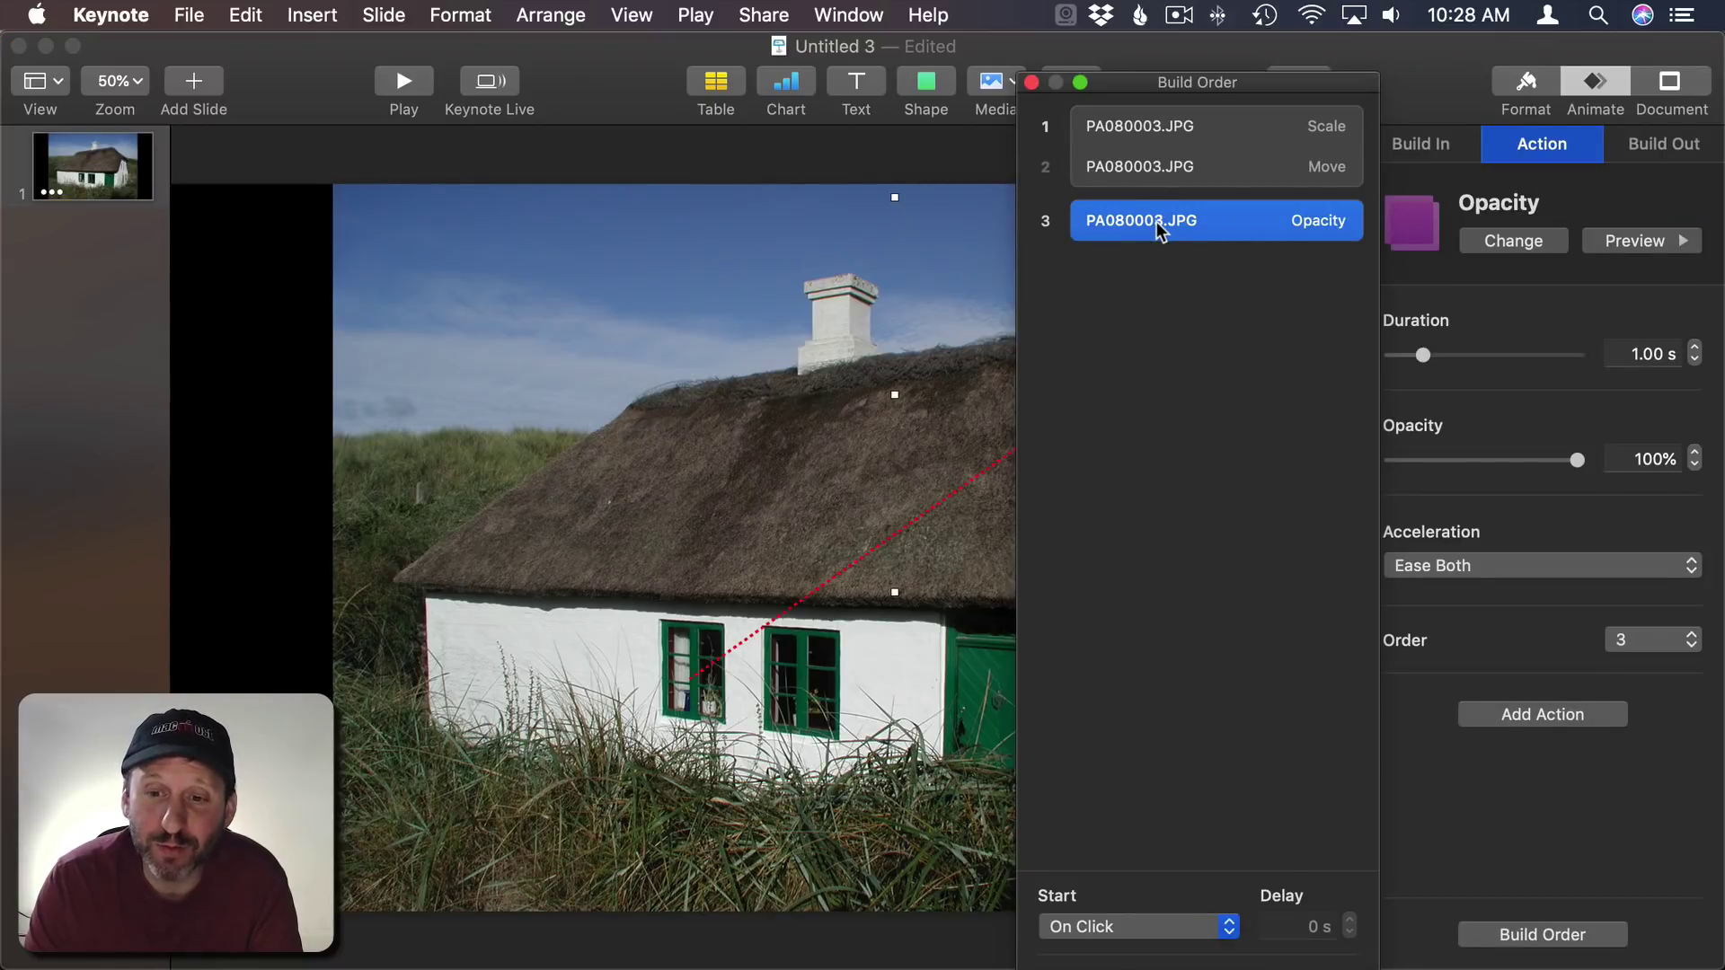
{"action": "left_click", "coordinate": [1147, 925]}
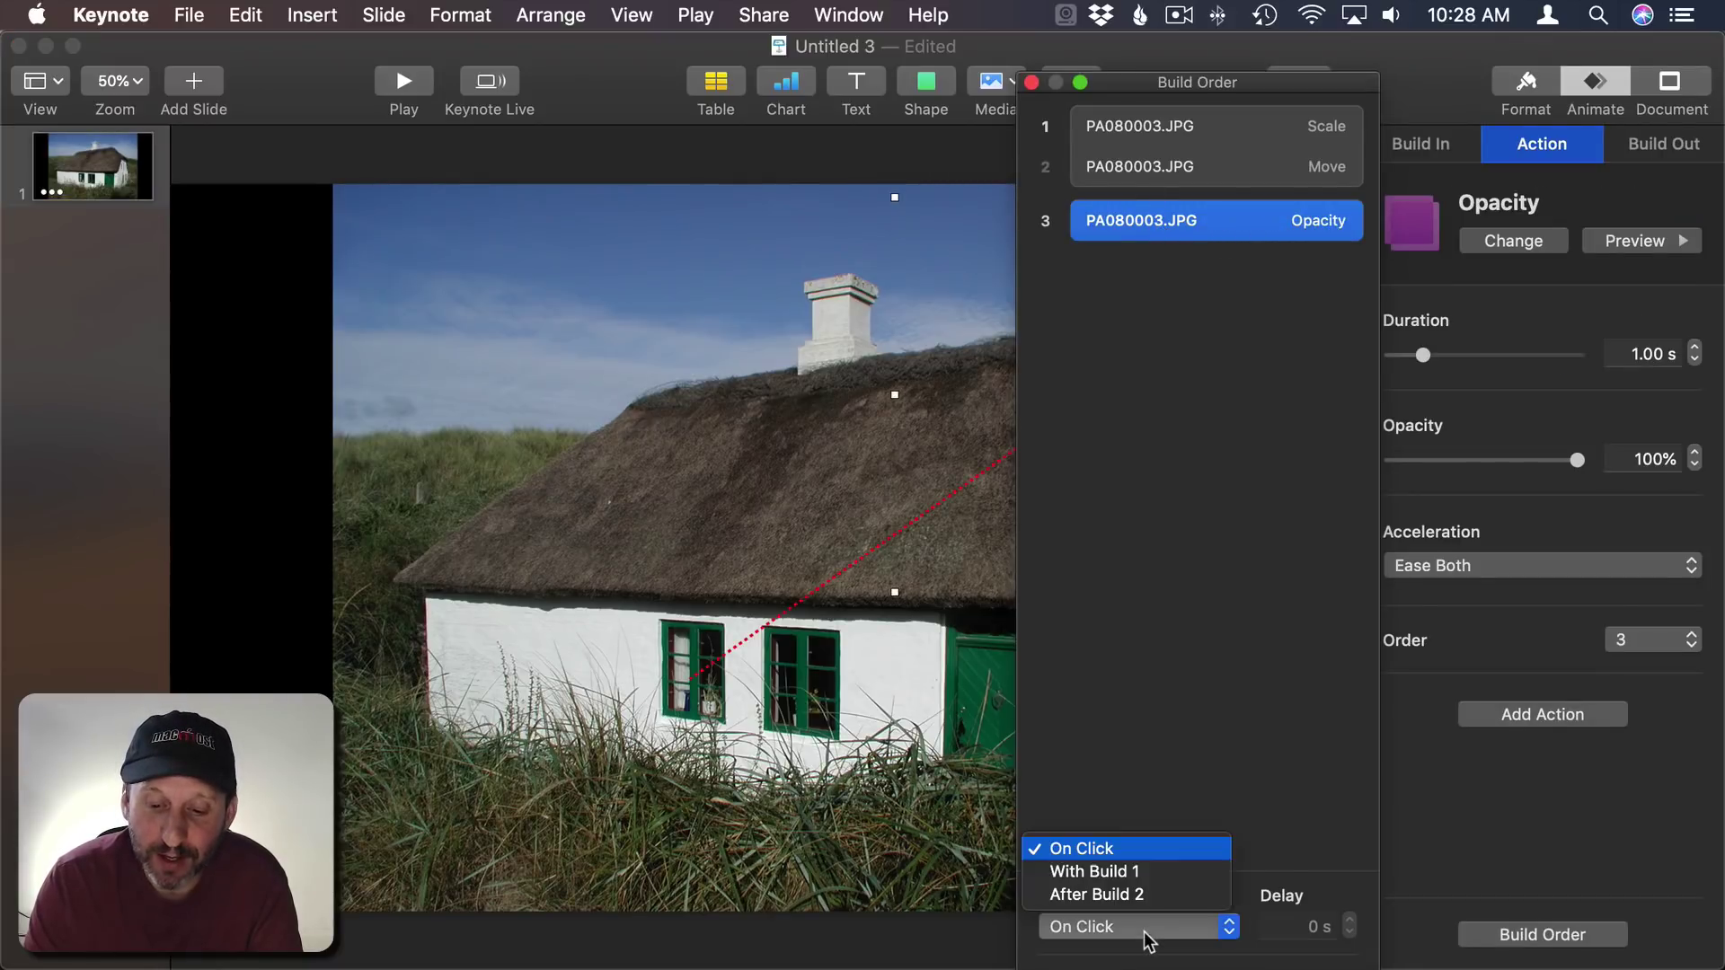
{"action": "left_click", "coordinate": [1140, 871]}
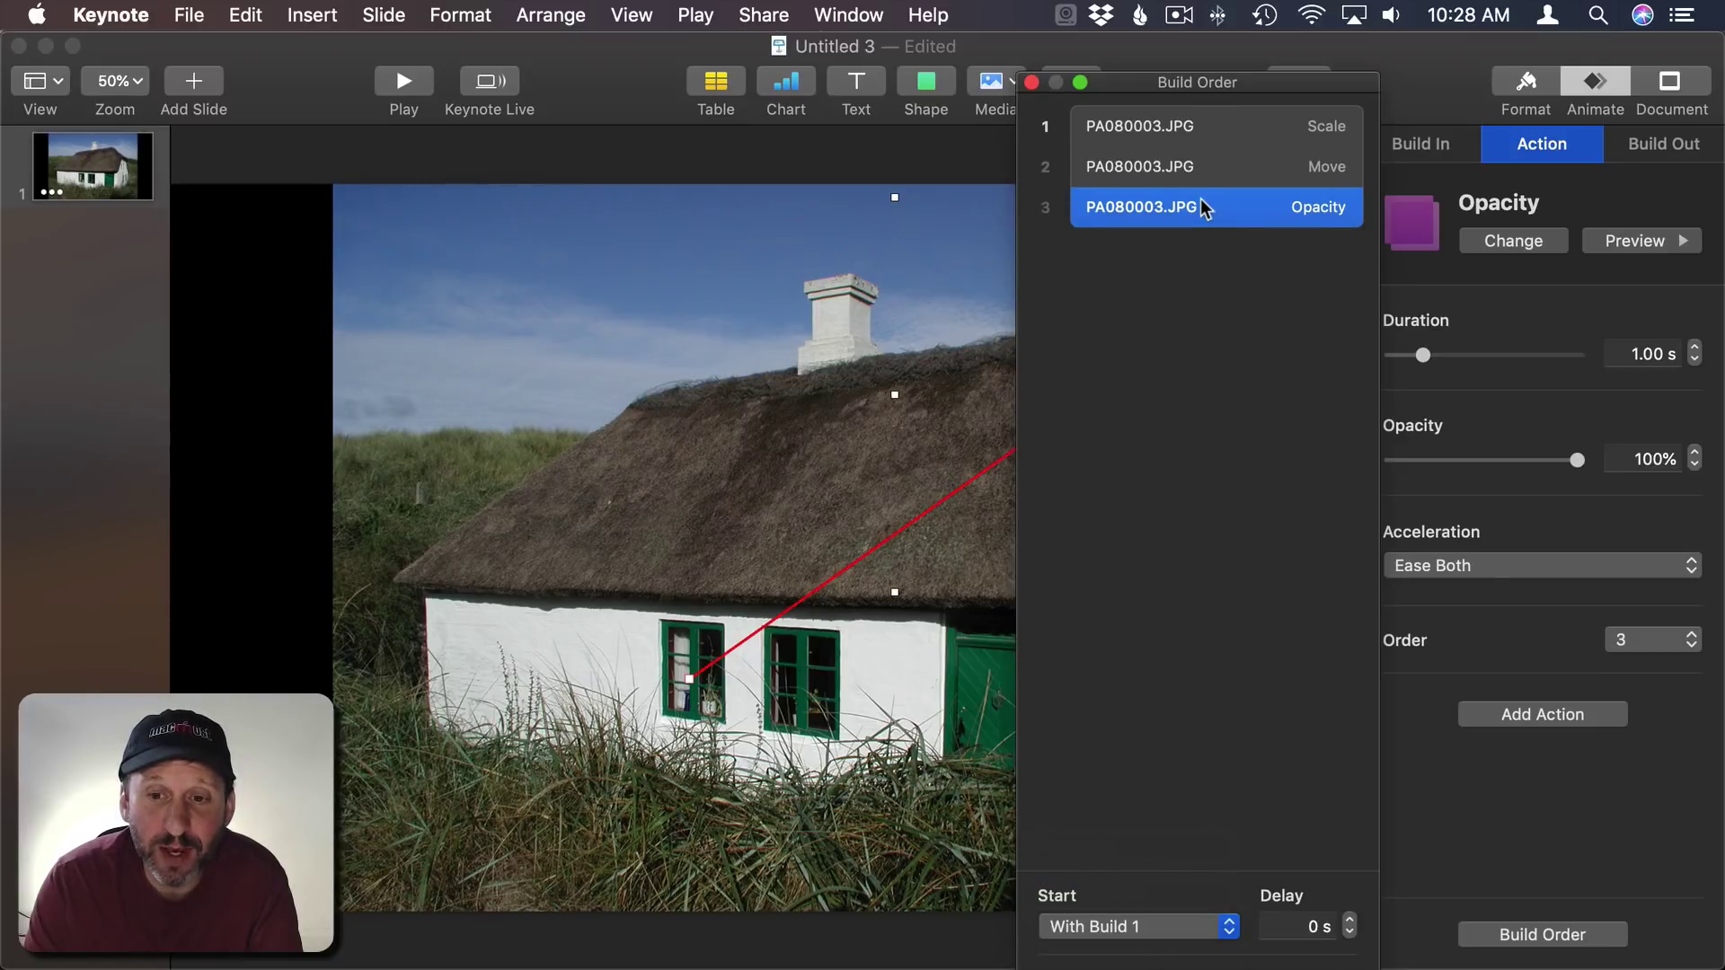
{"action": "left_click", "coordinate": [1031, 82]}
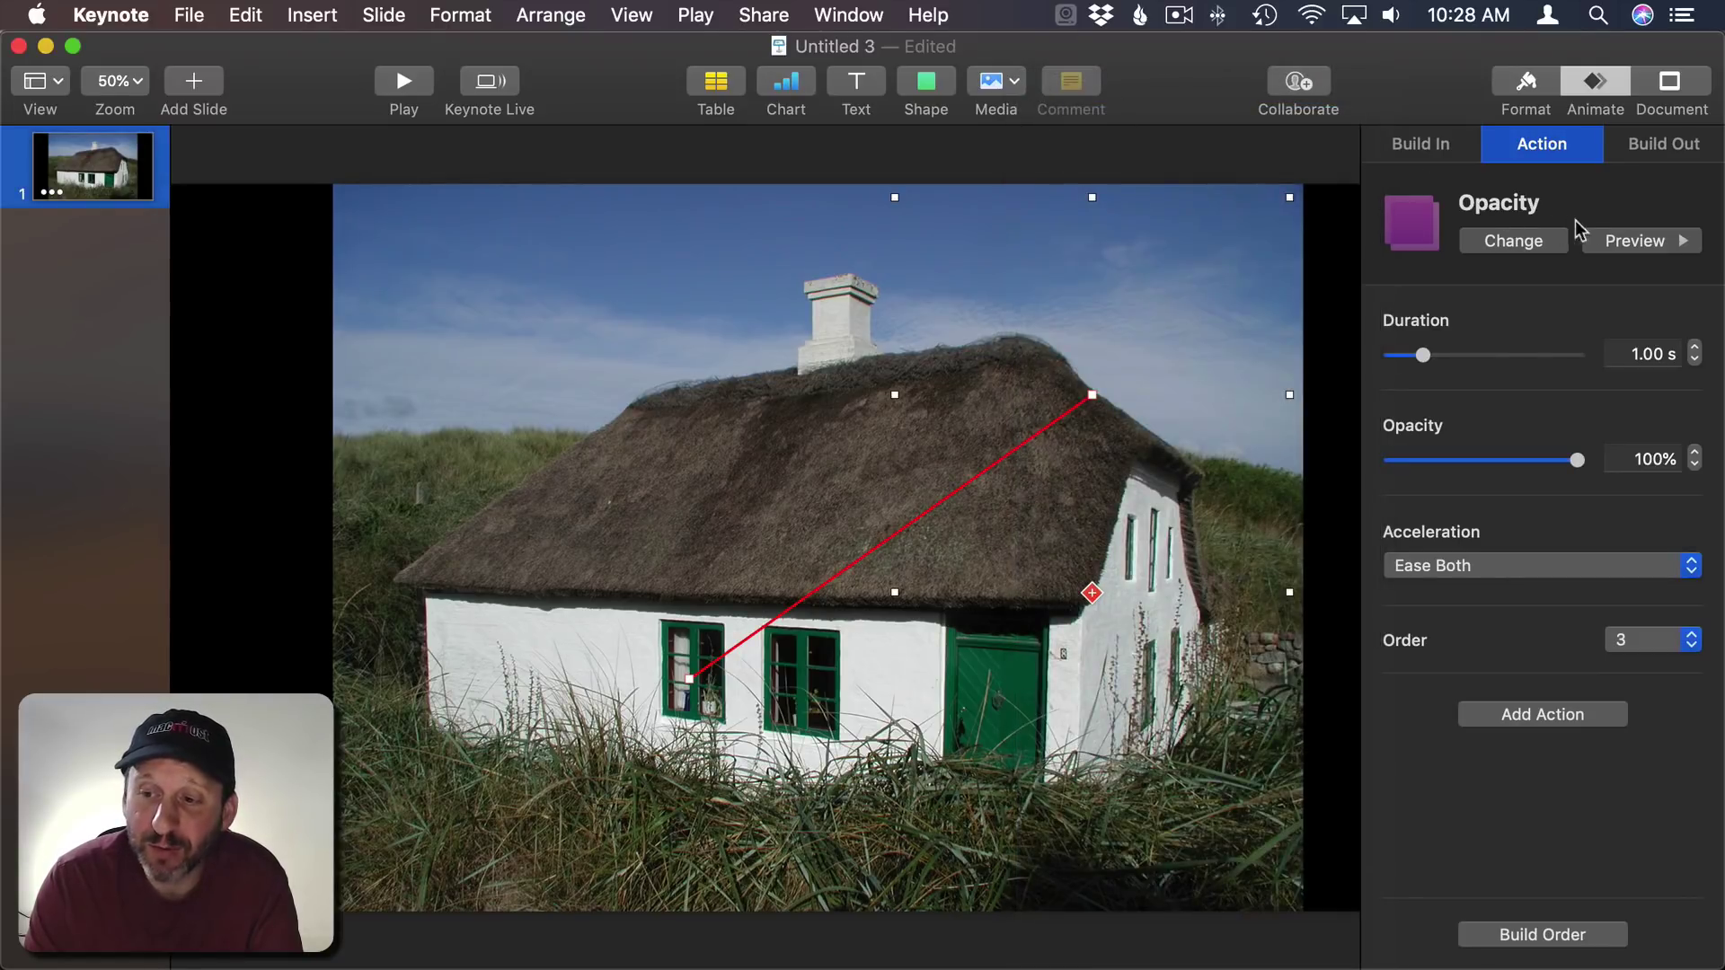
{"action": "left_click", "coordinate": [1609, 240]}
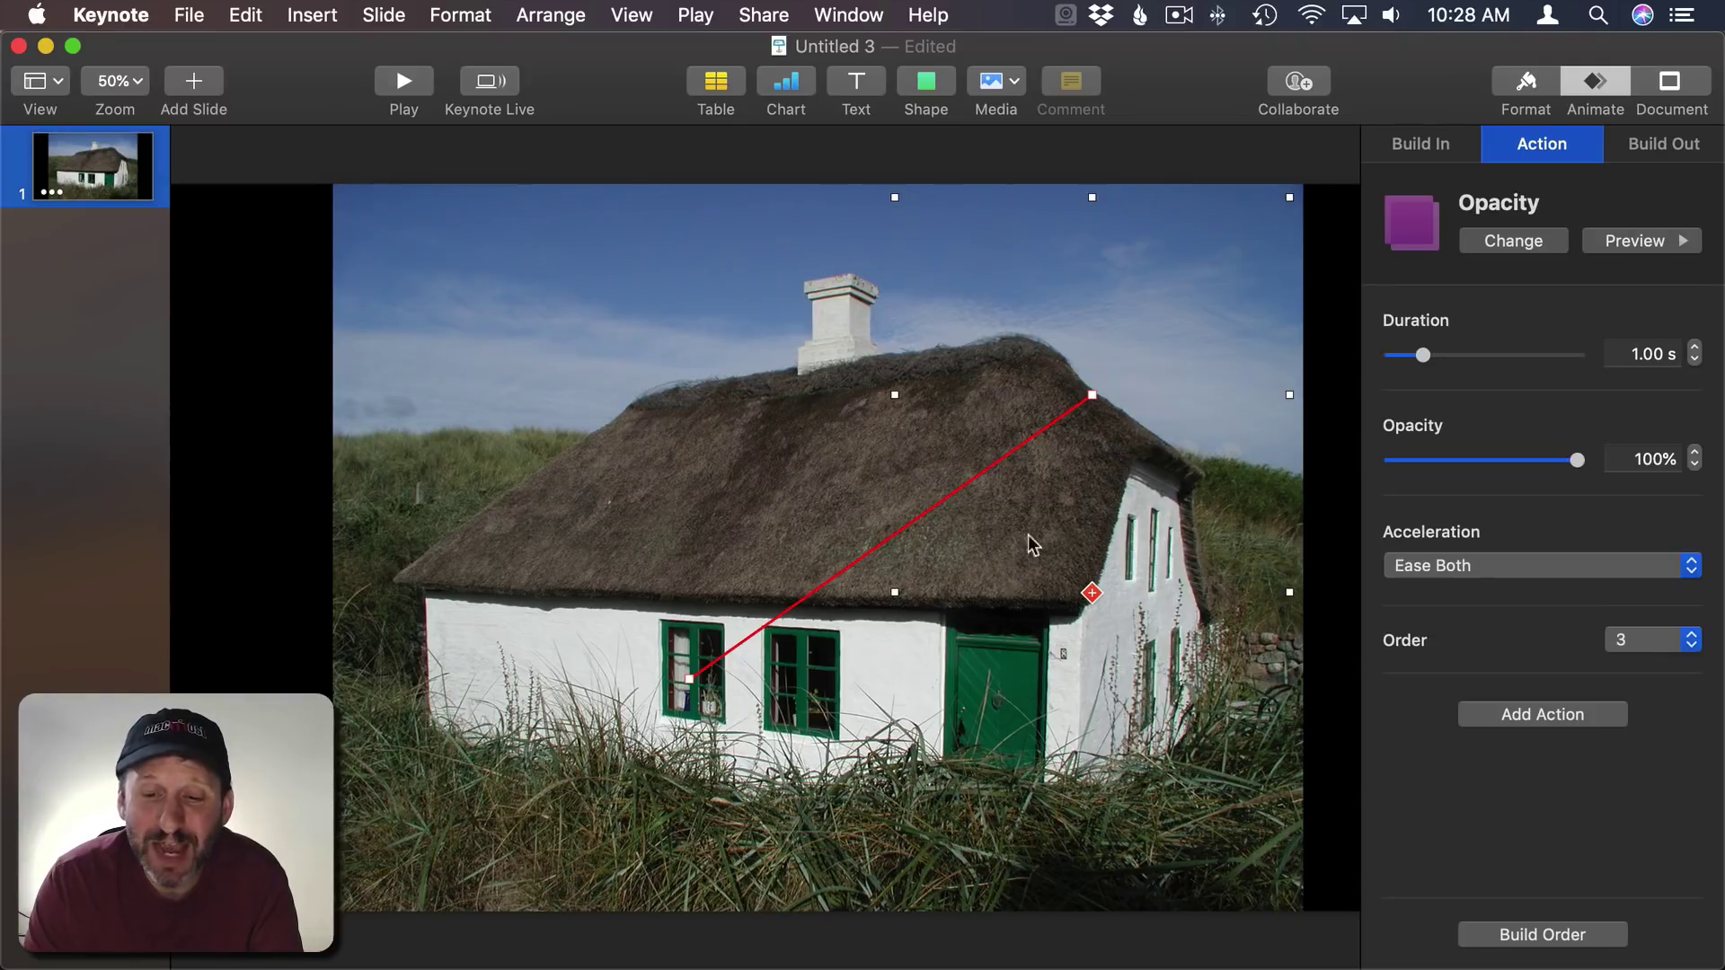
{"action": "left_click", "coordinate": [1644, 244]}
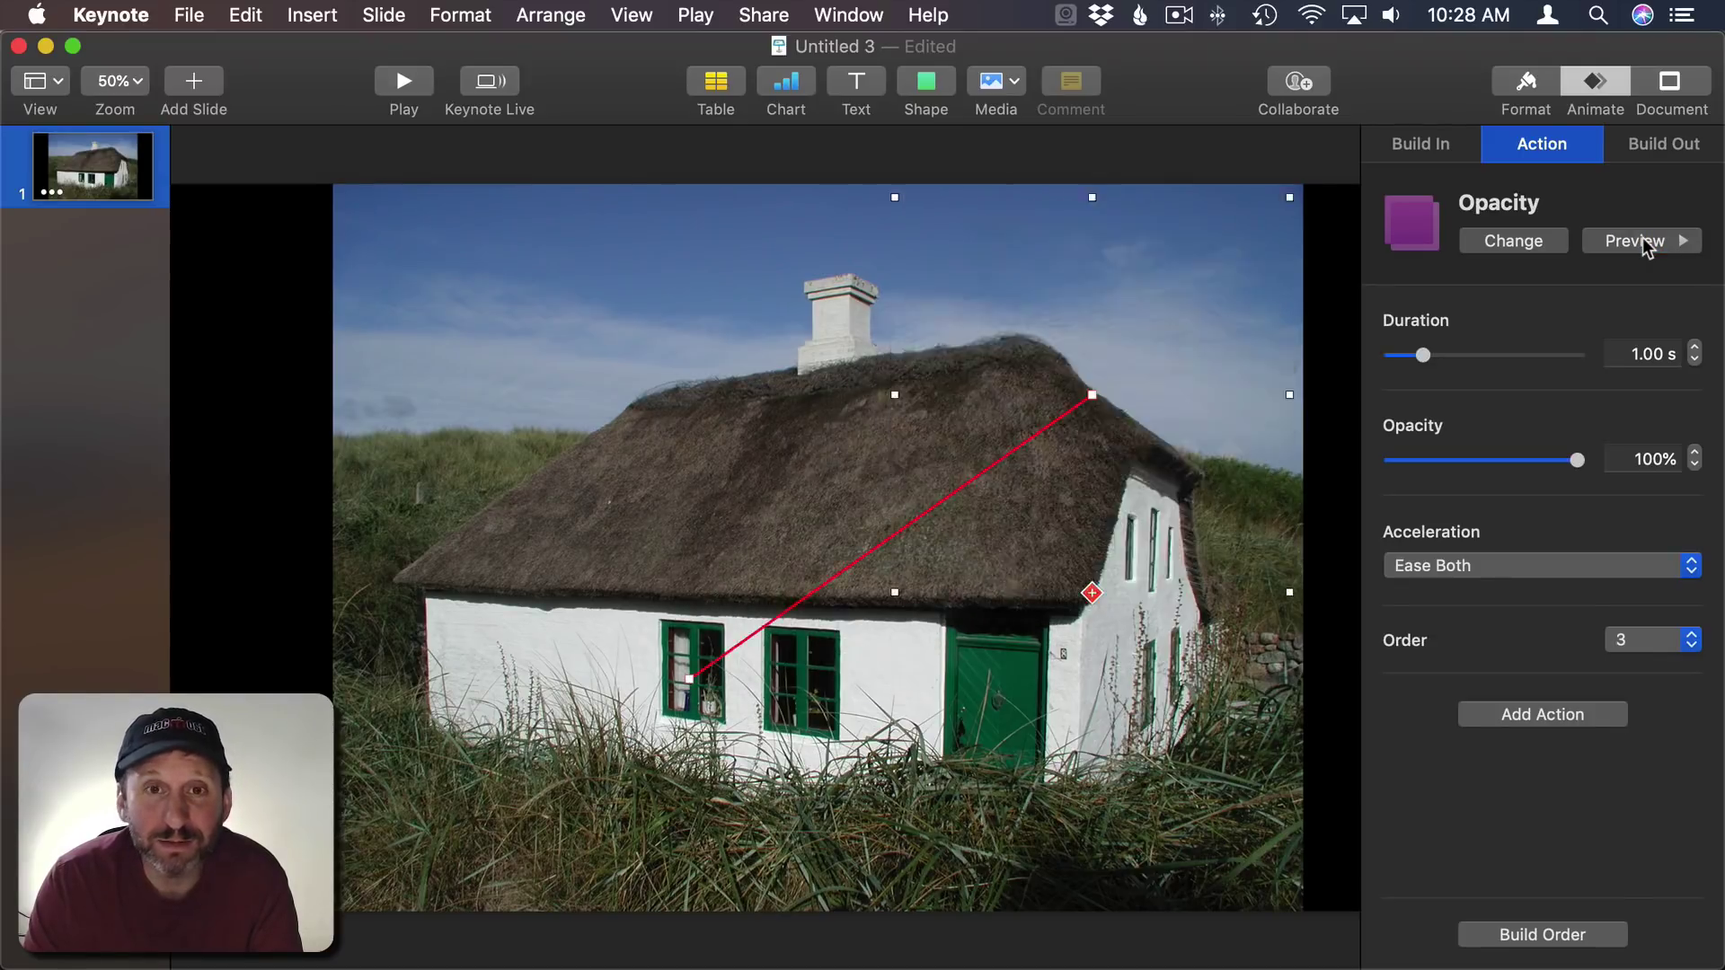